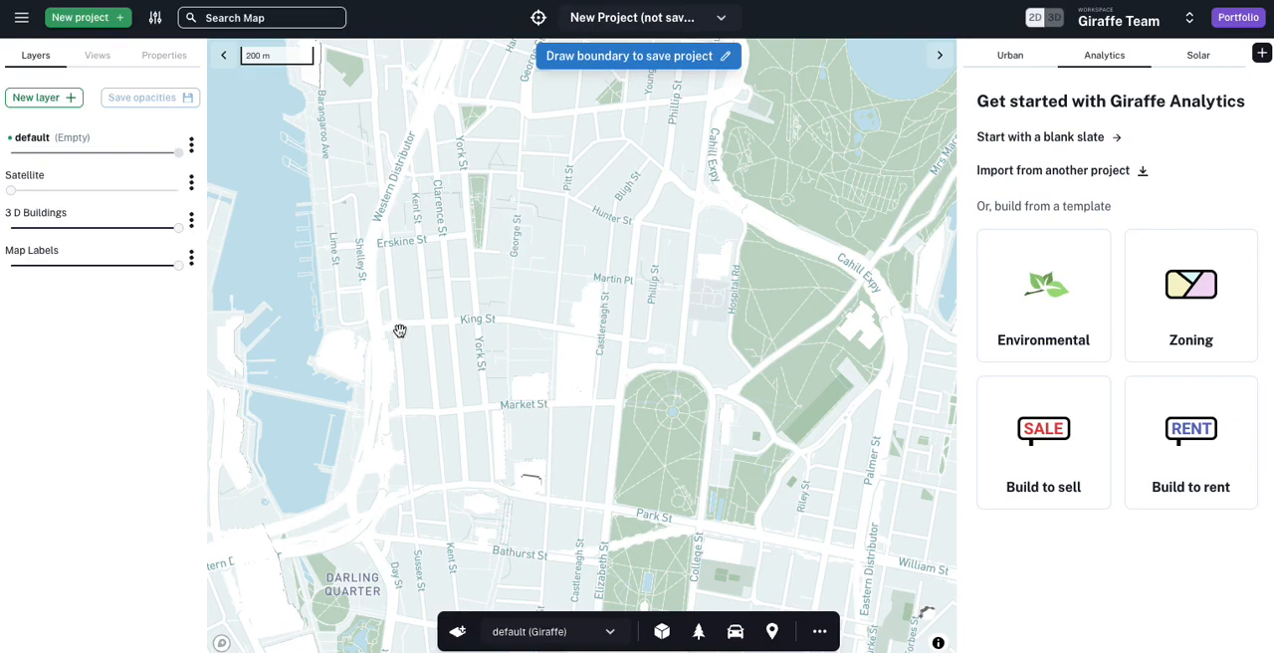
Step: Add the Cadastre NSW layer to the map and reduce the 3D Buildings layer's opacity to zero
scroll(584, 290, up, 3)
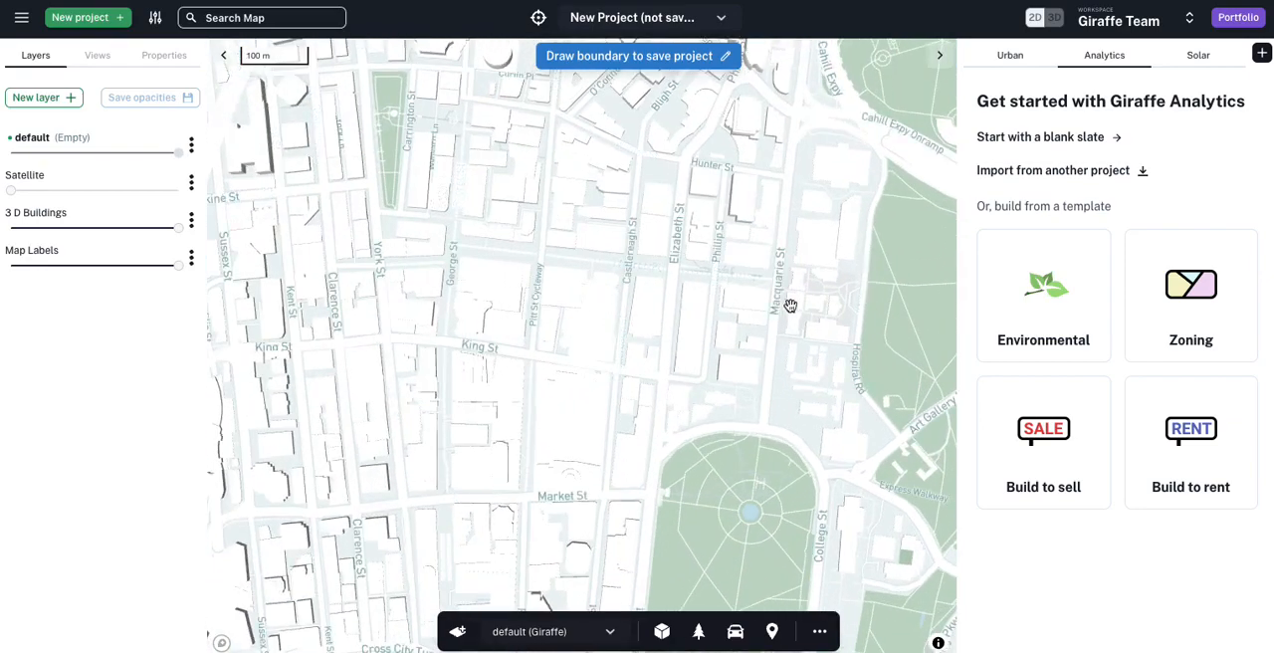
drag(790, 300, 555, 344)
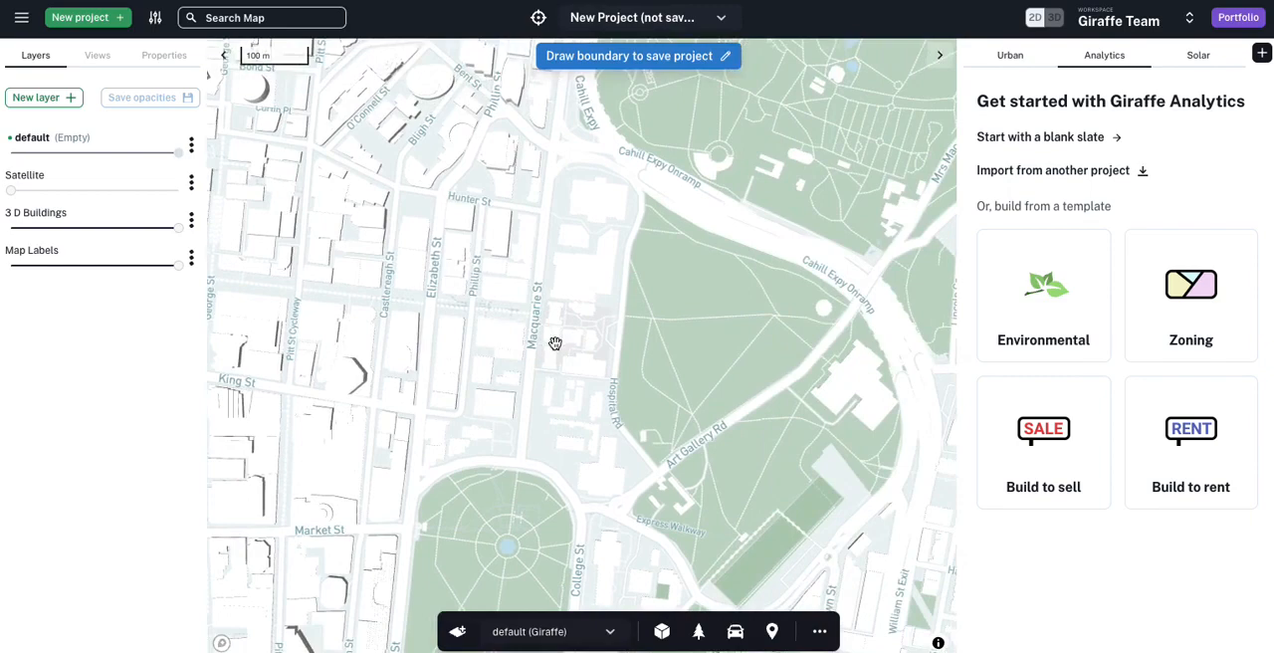
scroll(566, 215, up, 3)
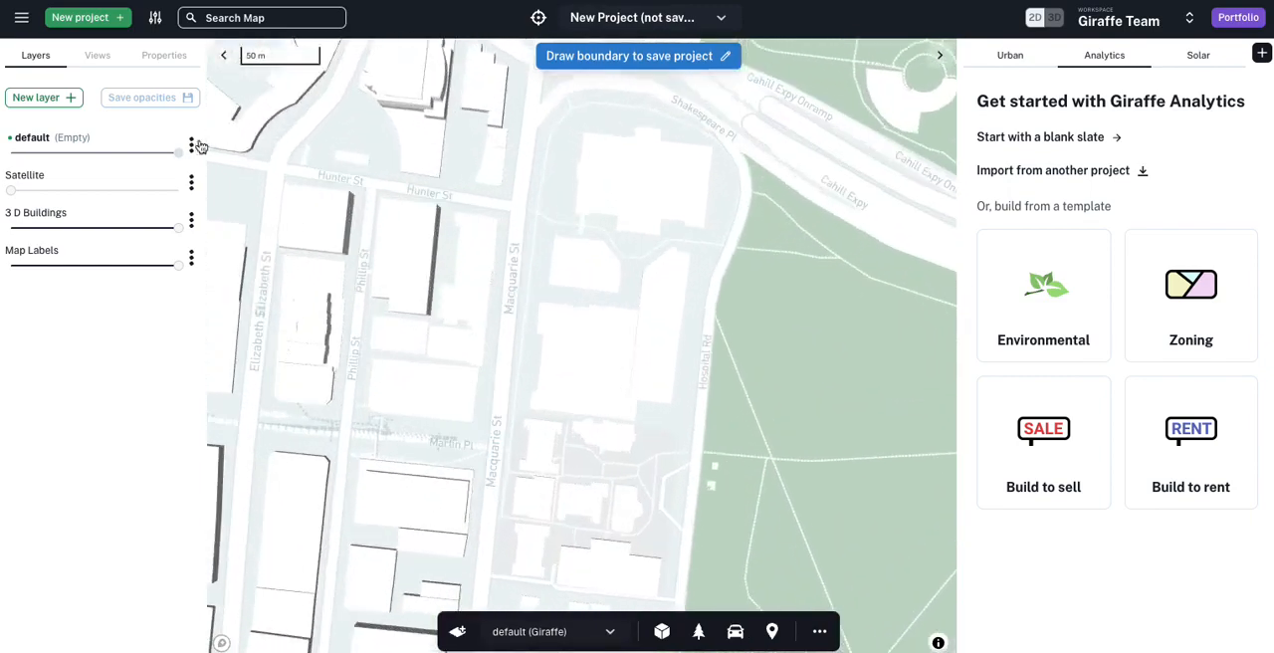
click(43, 98)
text(cadastre)
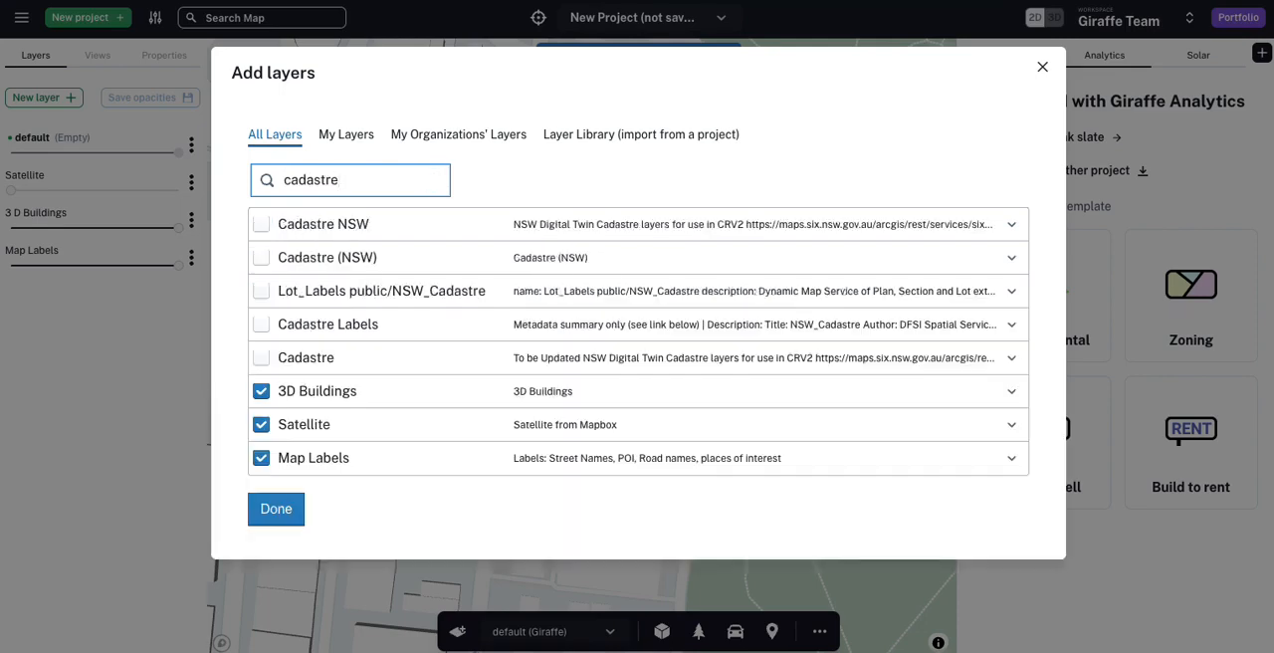
click(261, 224)
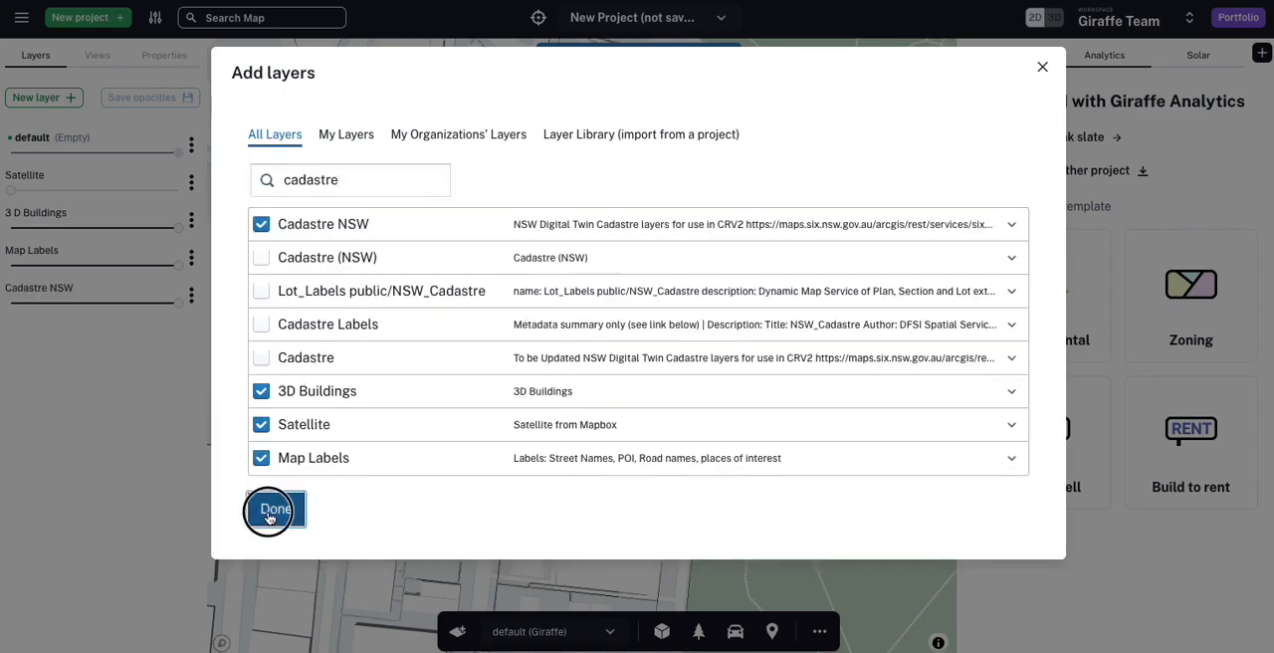
click(276, 508)
drag(51, 240, 6, 235)
Step: Draw a rectangle about 73 by 29 m along the Phillip St side of the lot between Bent St and Hunter St, with Retail usage
drag(660, 342, 605, 506)
scroll(349, 233, up, 4)
drag(349, 233, 415, 273)
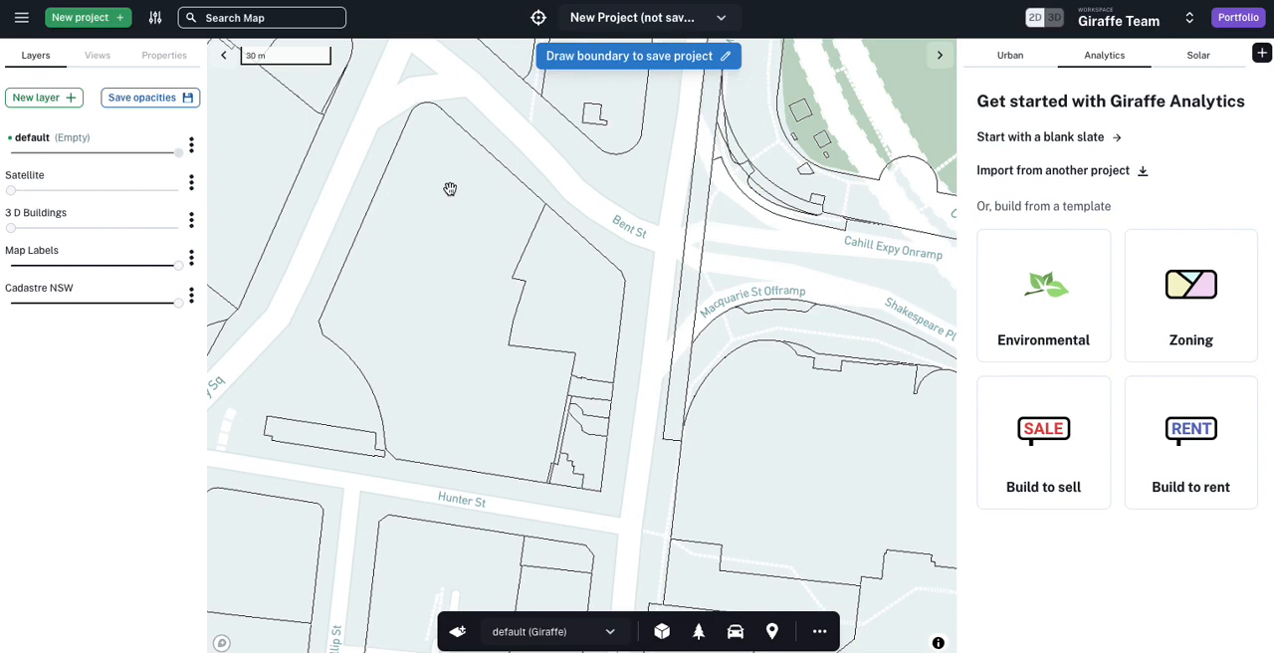
click(425, 126)
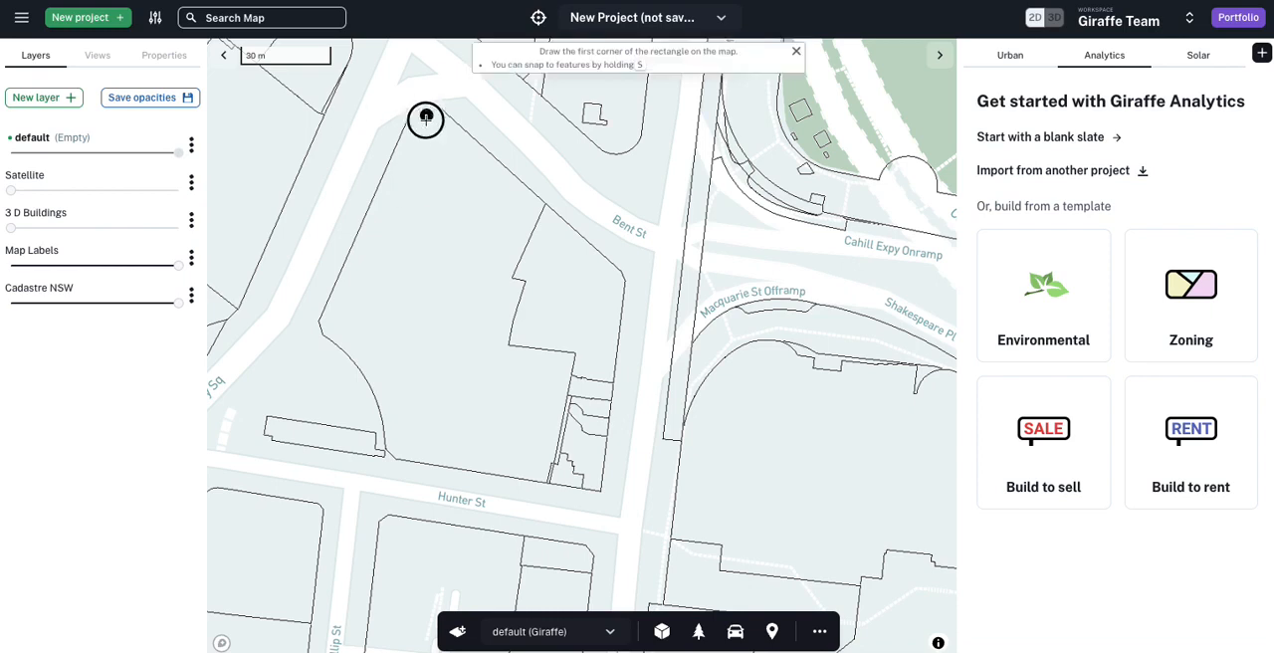
click(328, 324)
click(406, 364)
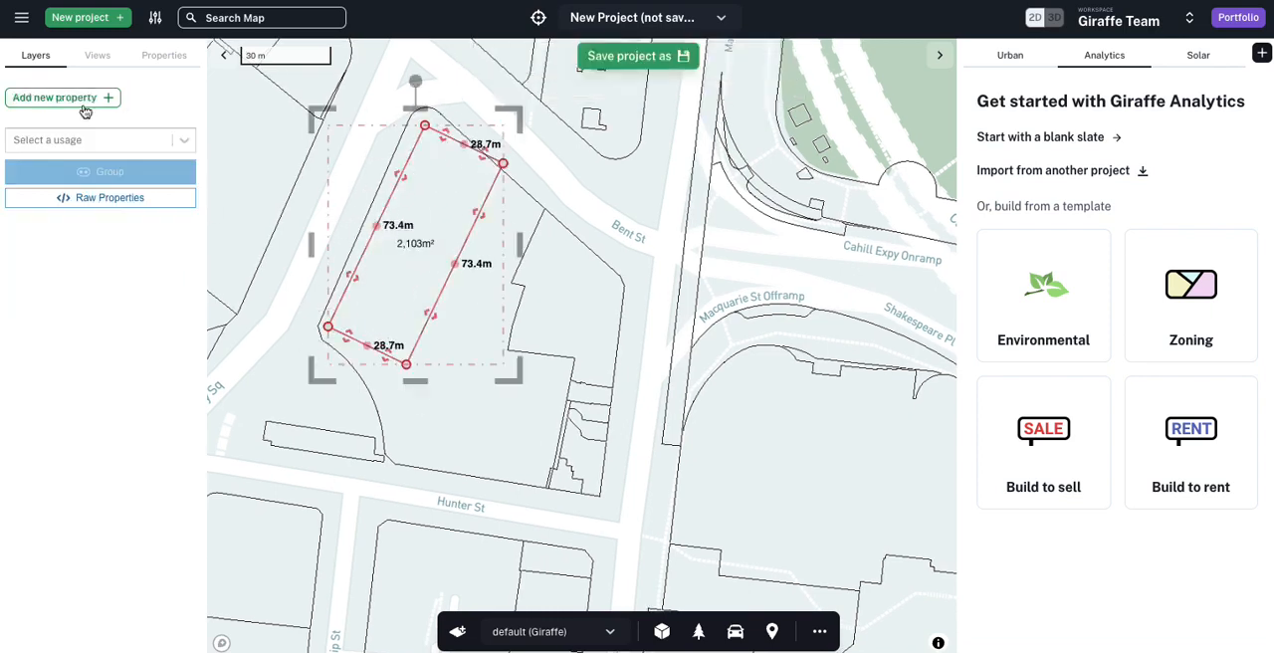
click(86, 140)
click(50, 398)
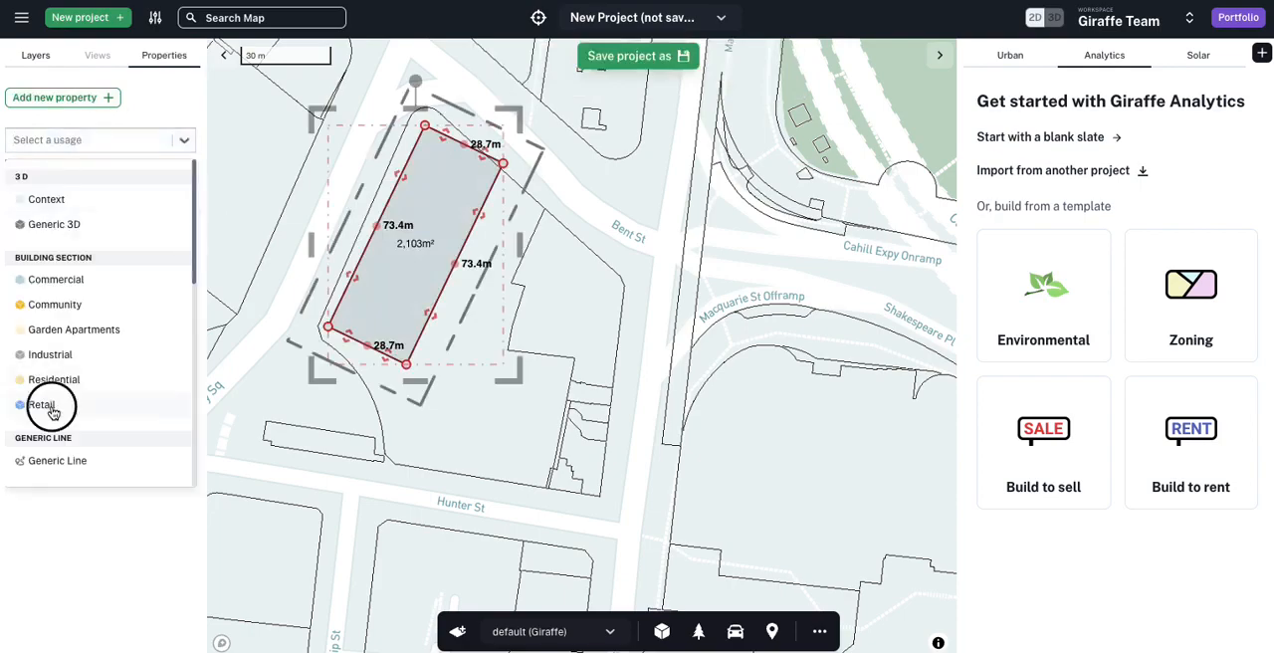
Step: Draw a rectangle about 52 by 34.5 m between the retail building and Hunter St, aligned with the lot's Hunter St boundary
right_drag(494, 435, 575, 424)
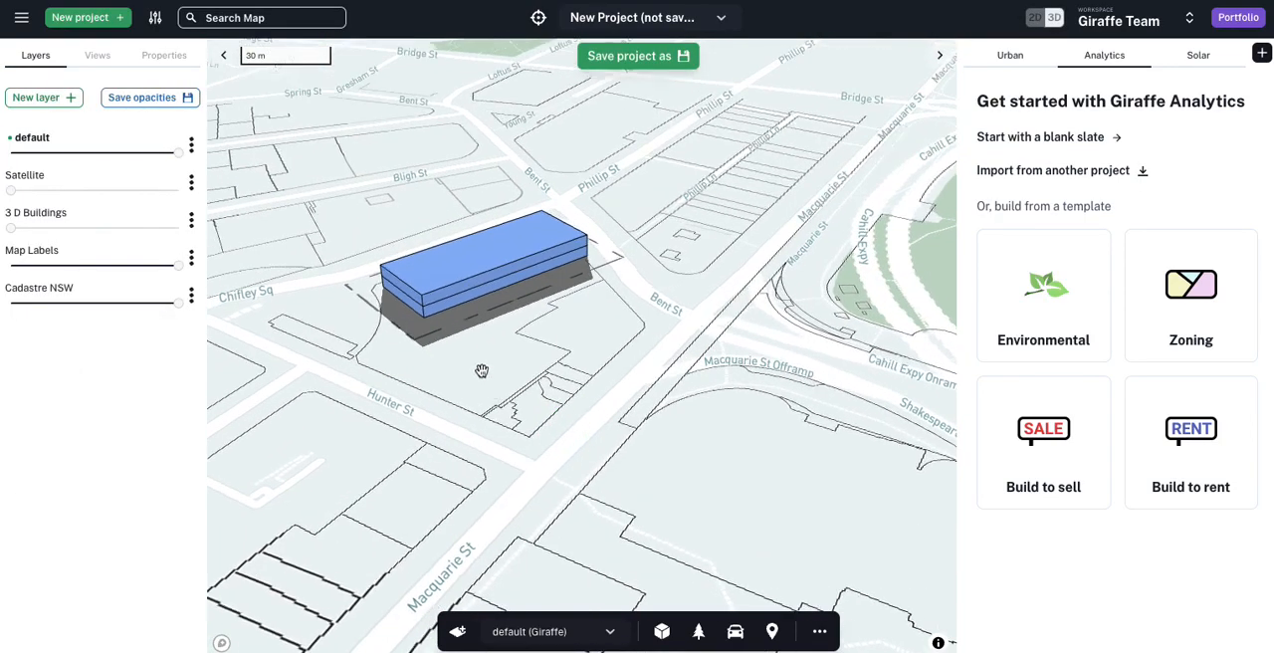
scroll(482, 370, up, 3)
key(r)
click(328, 368)
click(503, 439)
click(599, 359)
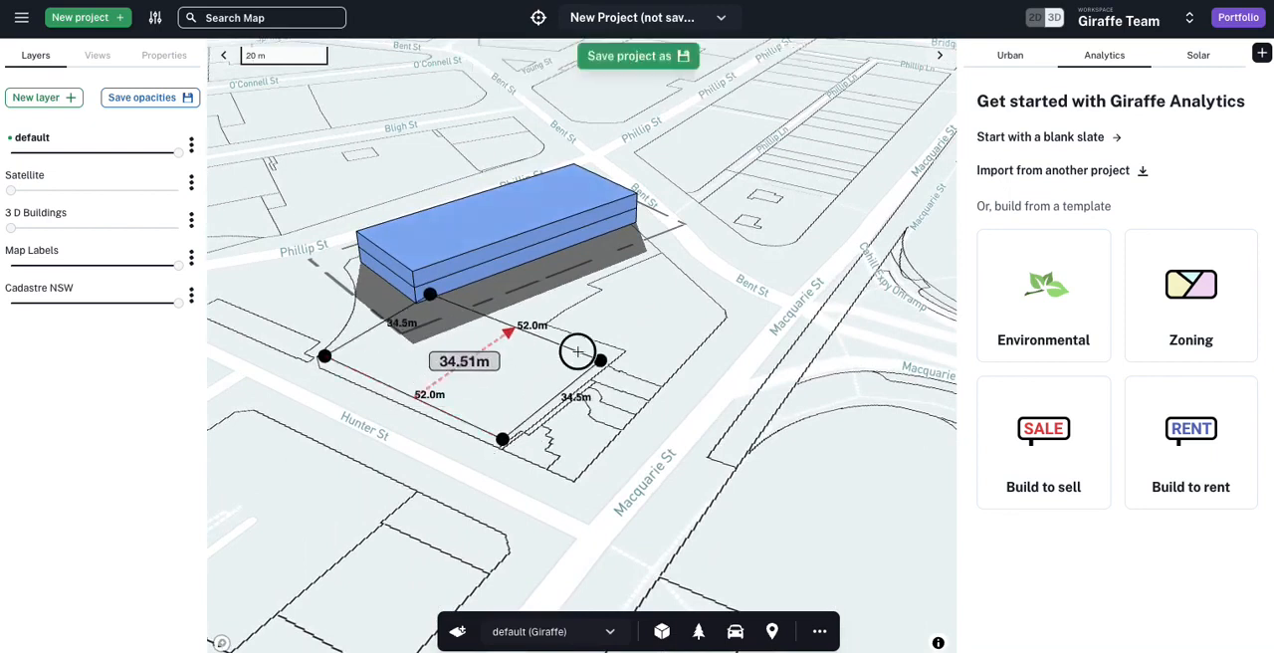
Step: Assign the Landscape-simple usage to the rectangle beside Hunter St
click(80, 137)
scroll(82, 368, down, 3)
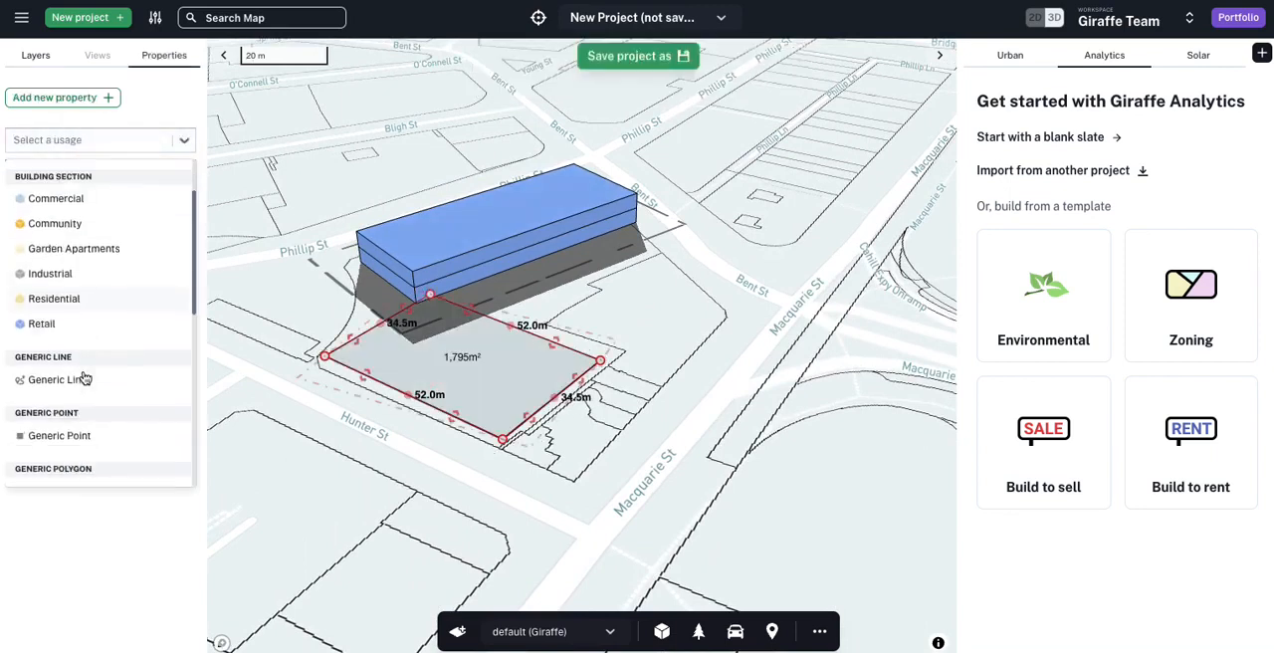
scroll(95, 476, down, 2)
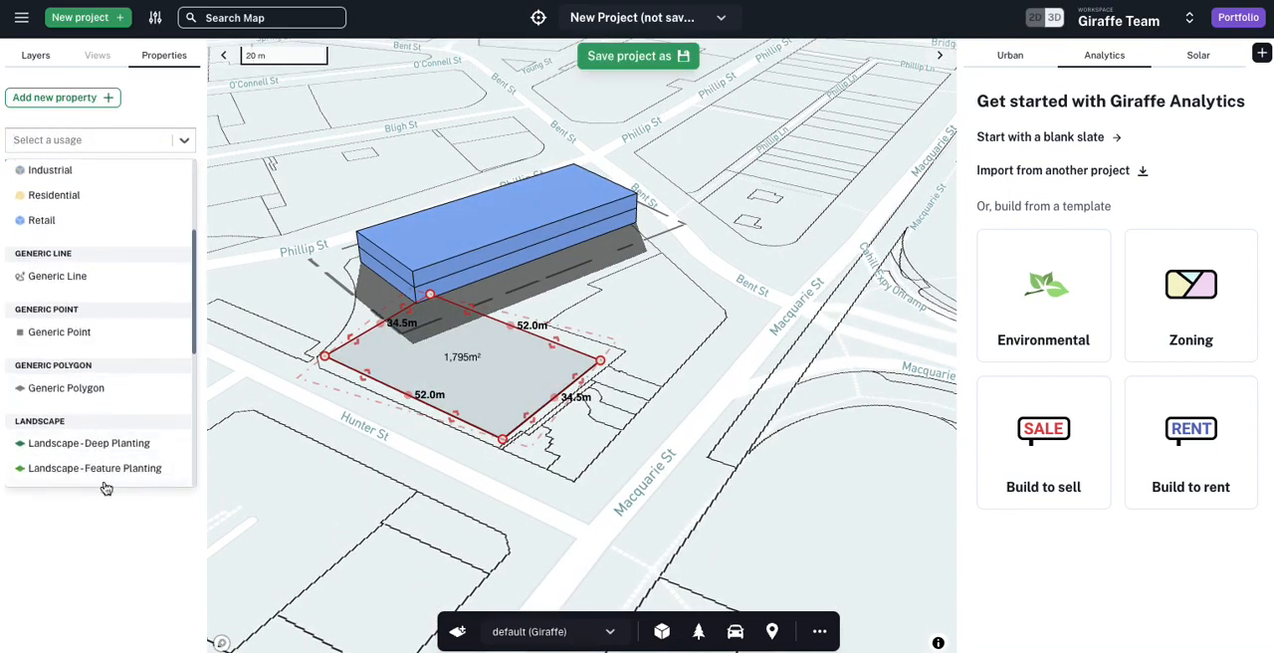
click(102, 466)
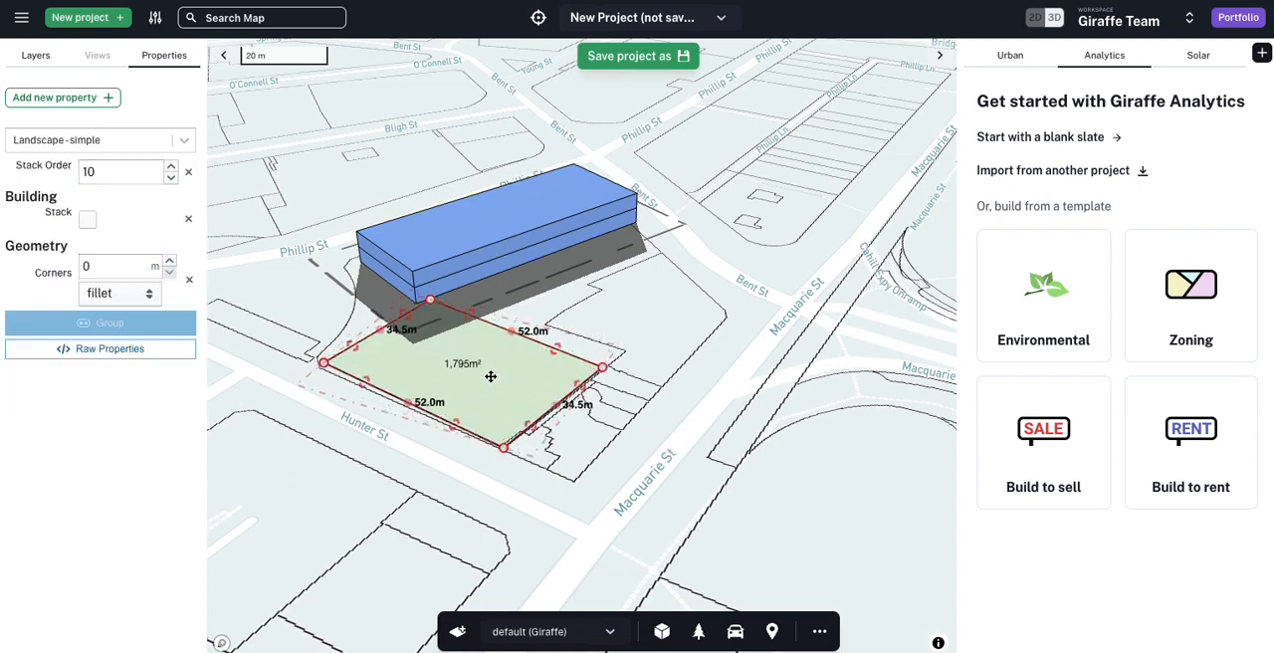
Step: Reshape the retail footprint by moving its long side outward, adding a corner midway along it and pulling the adjacent corner inward
click(477, 250)
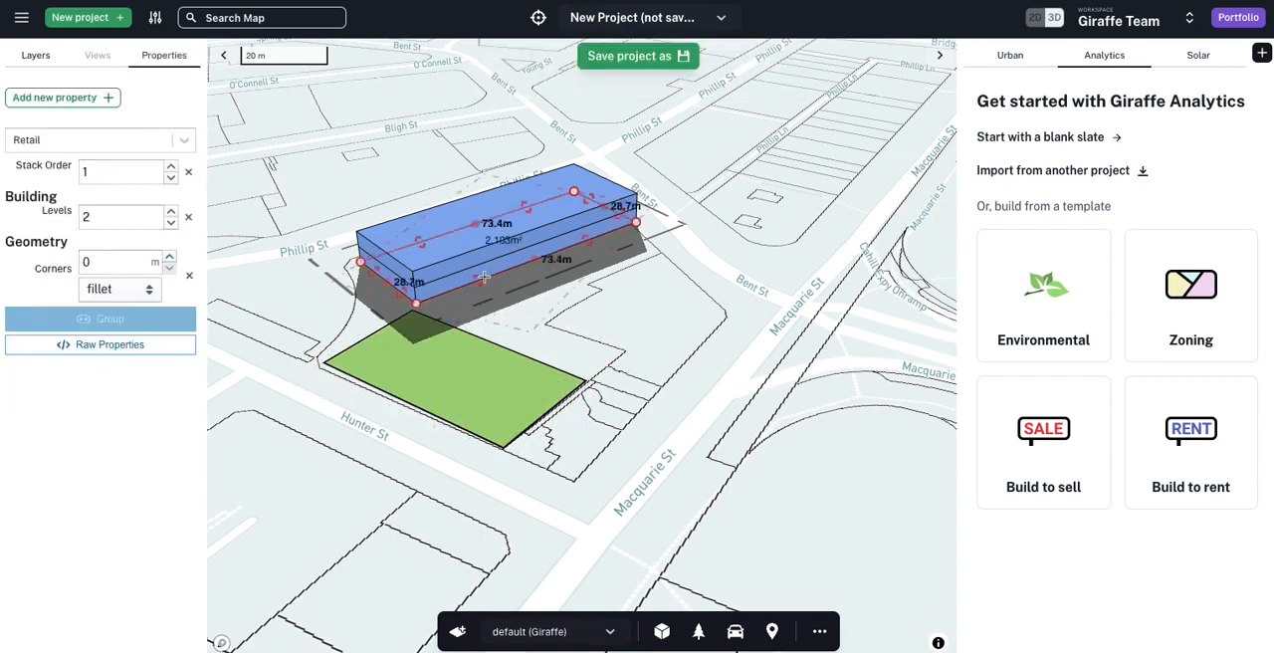
drag(494, 291, 510, 299)
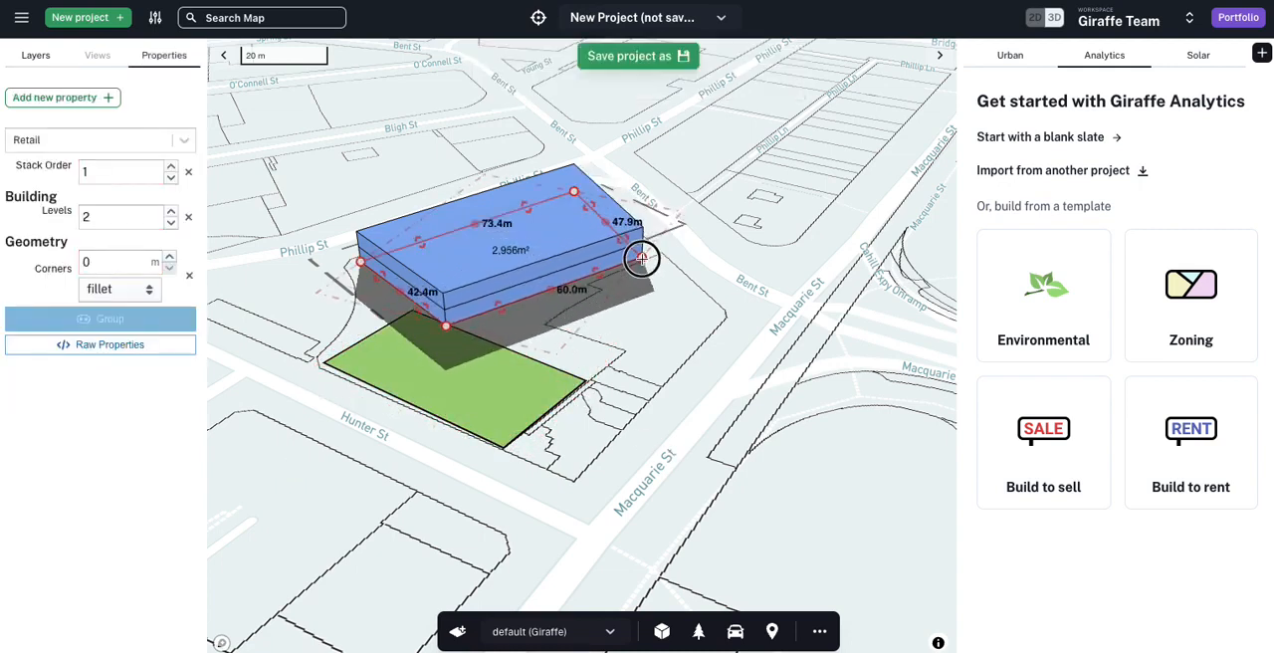
click(546, 293)
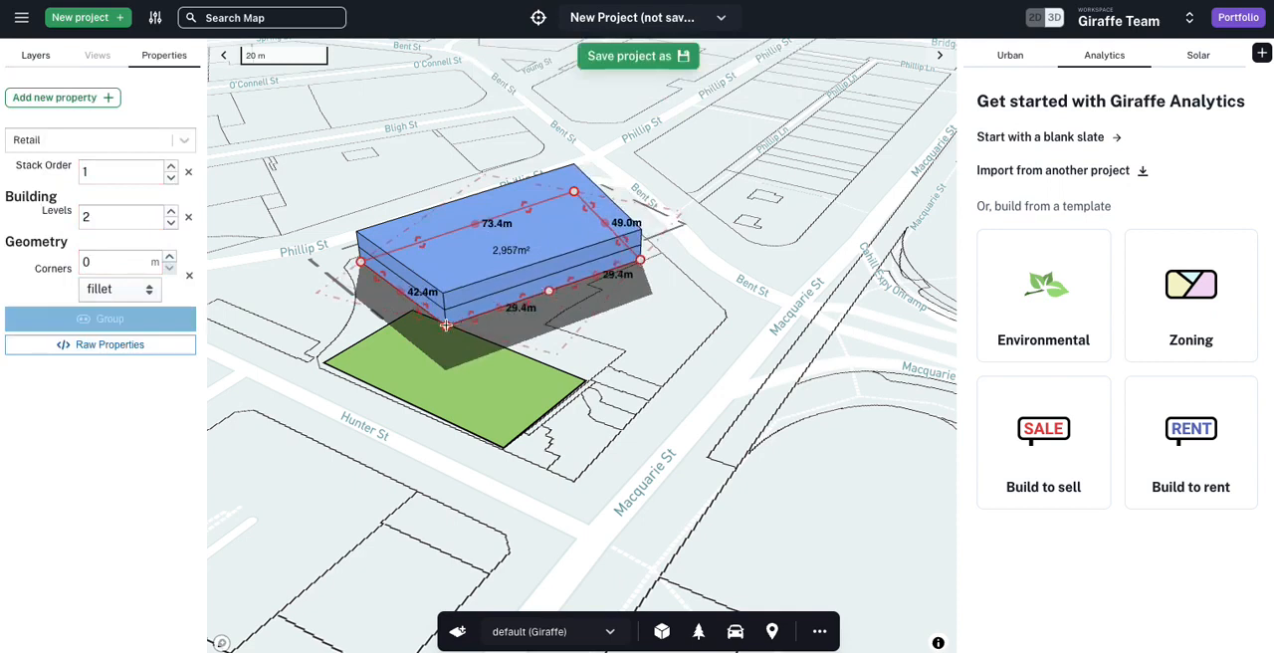
drag(446, 326, 377, 307)
click(436, 343)
Step: Draw a rectangle about 38 by 28 m over the retail building and assign it the Residential usage
key(r)
click(557, 215)
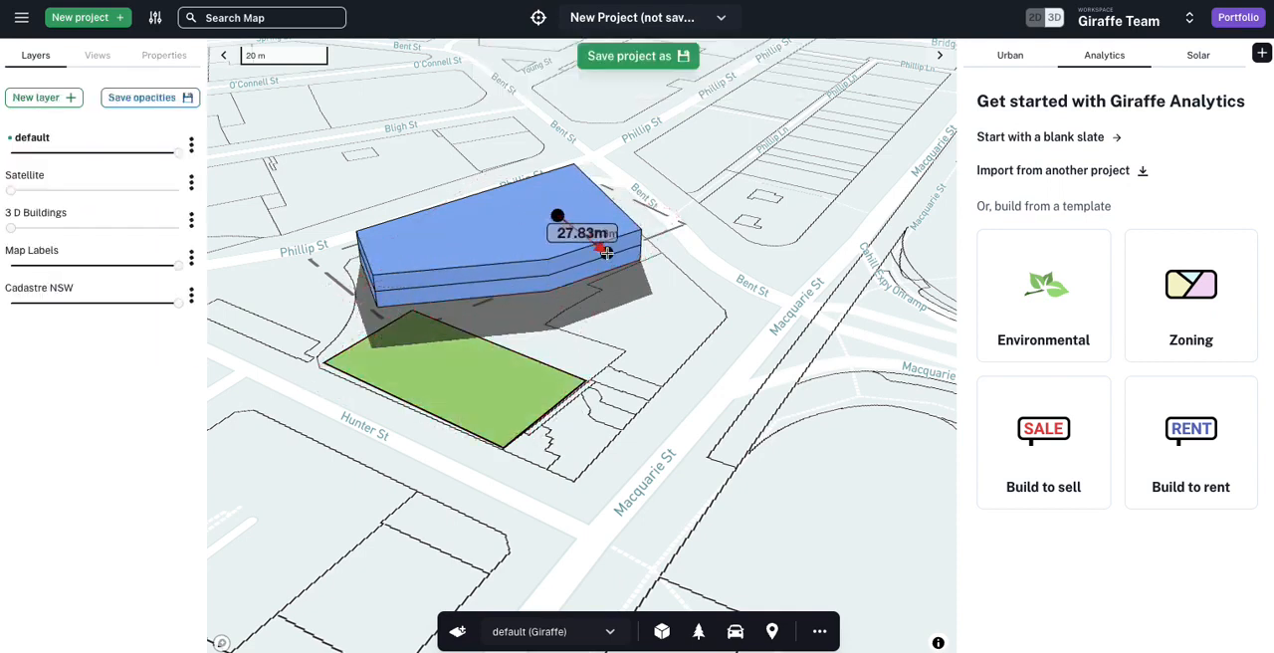
click(606, 253)
click(464, 266)
click(77, 139)
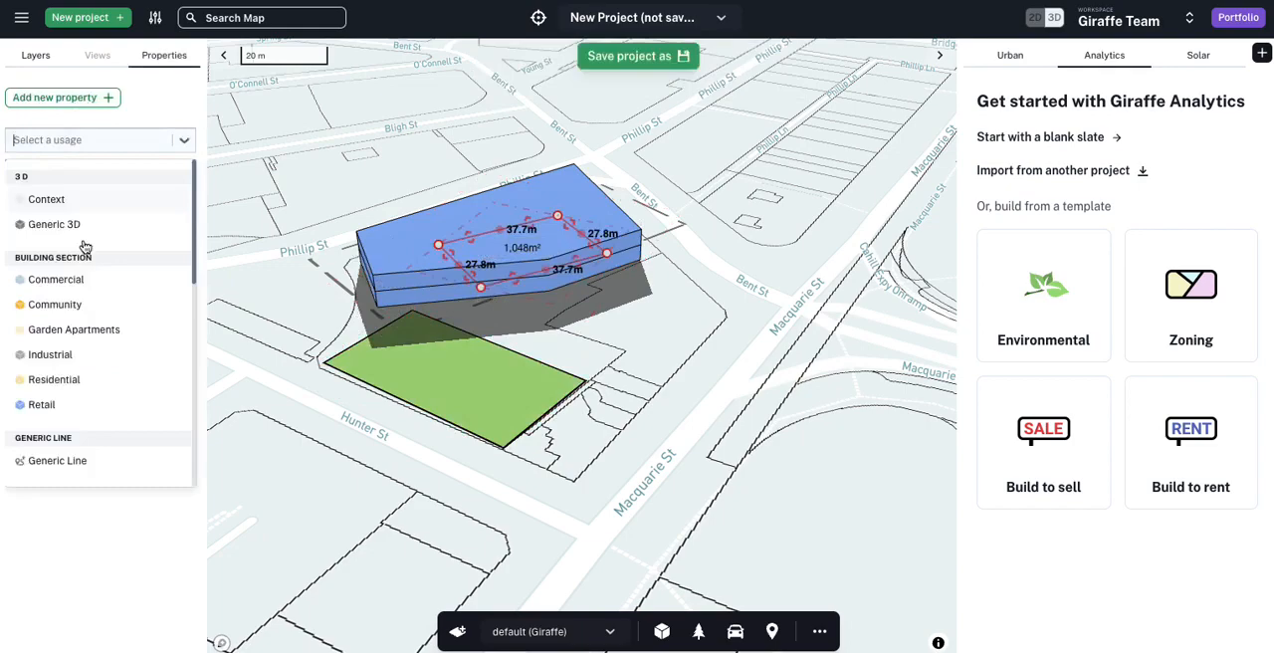
click(83, 374)
click(590, 359)
Step: Narrow the residential tower by moving one of its long sides inward
right_drag(327, 352, 484, 344)
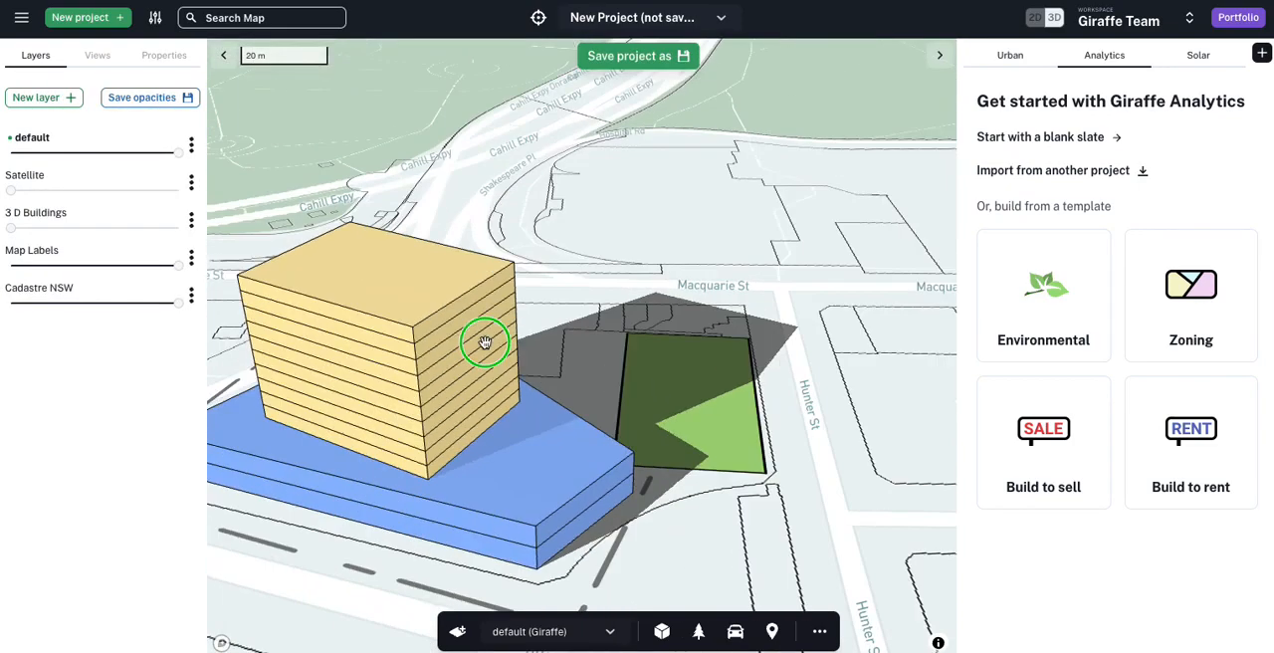
click(441, 360)
drag(419, 408, 375, 463)
click(711, 270)
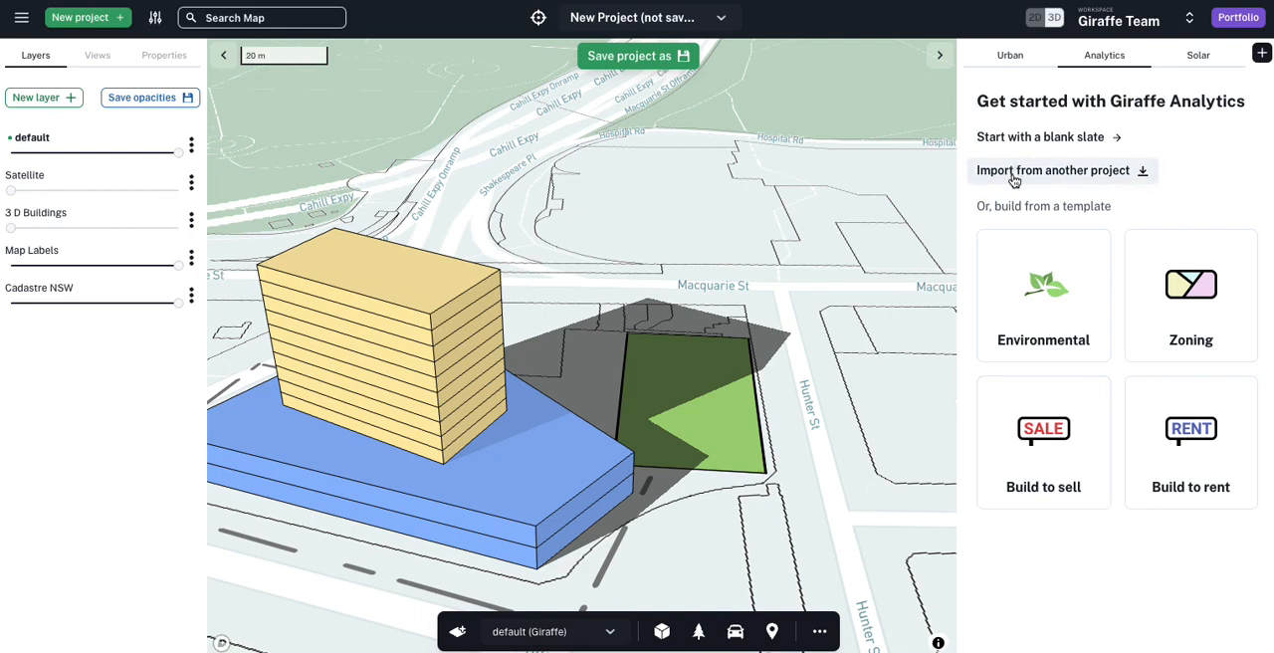
Step: Start the analytics from a blank slate and create a first category labelled Population Analytics
click(1015, 136)
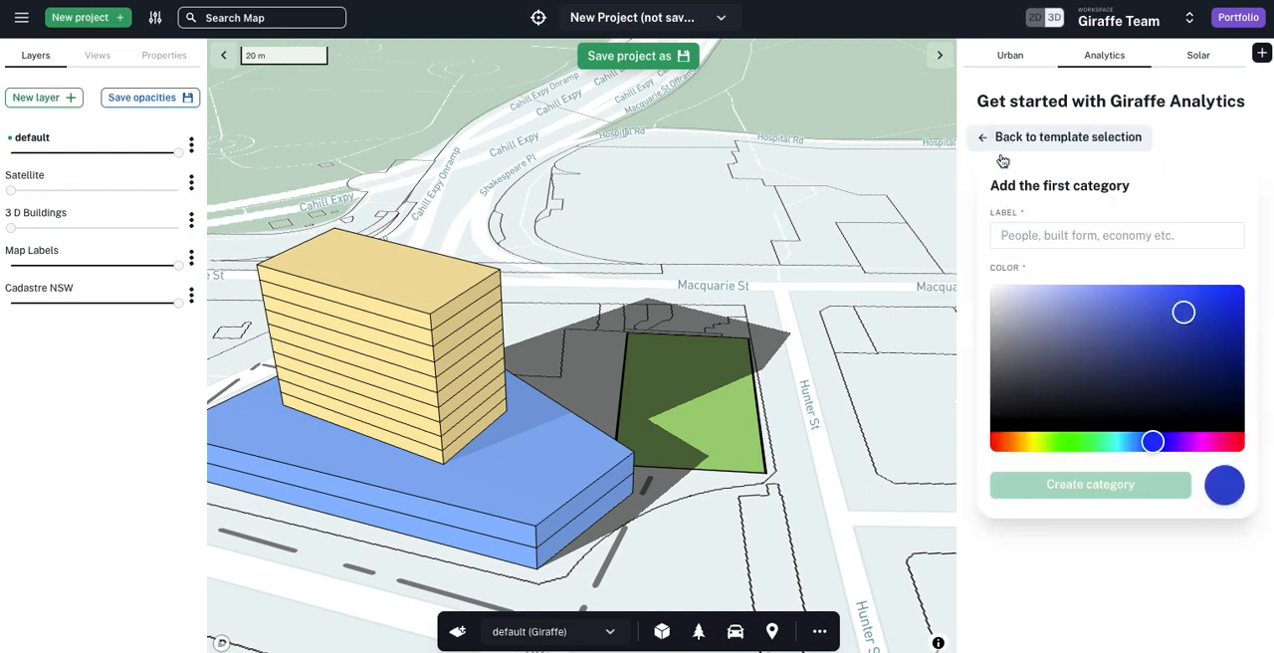
click(1039, 235)
text(Com)
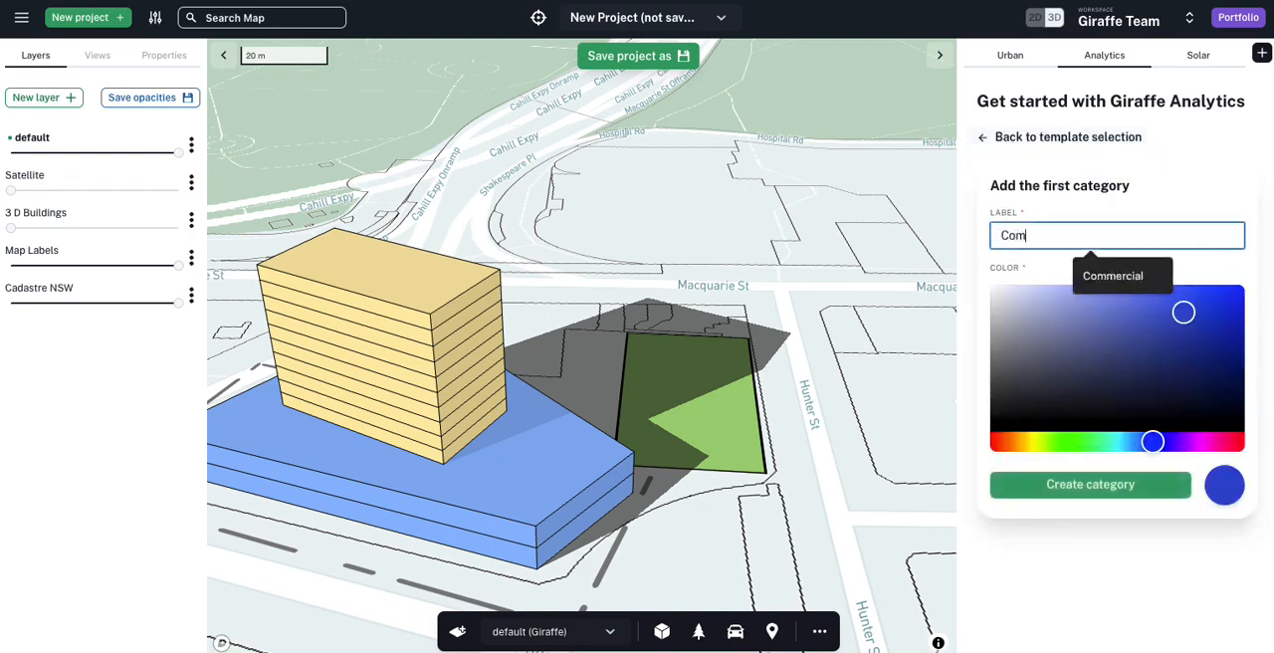
key(BackSpace)
key(BackSpace)
key(BackSpace)
text(Population Analytics)
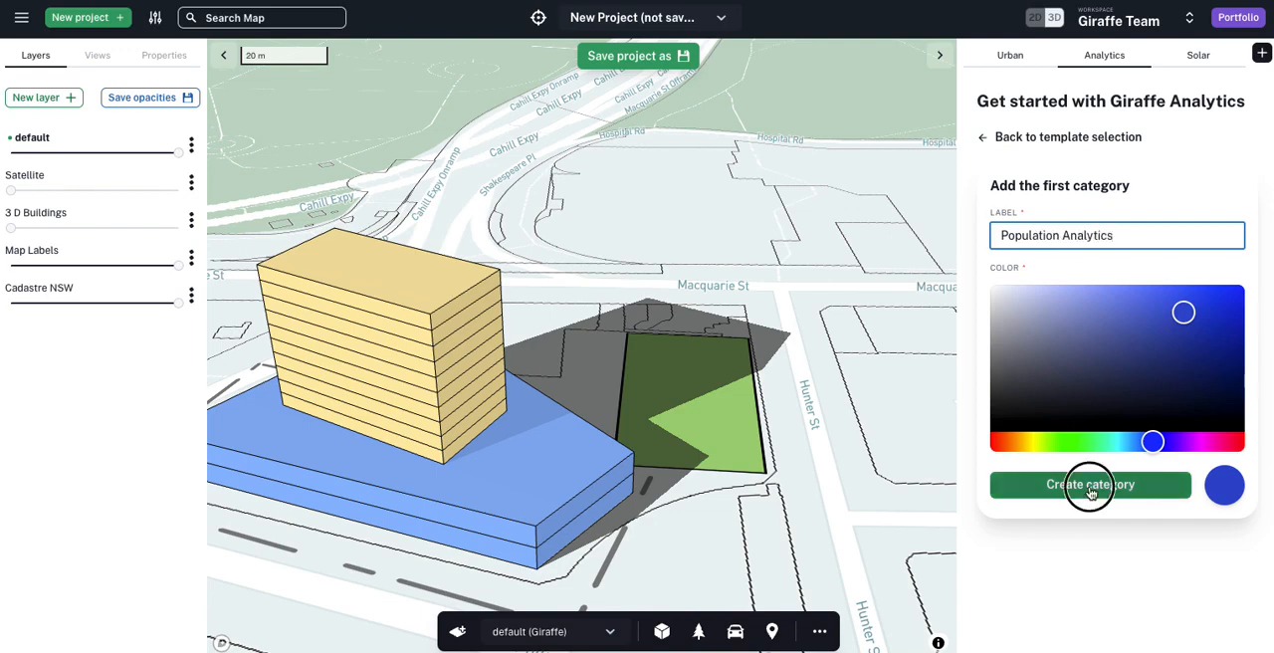
click(1092, 485)
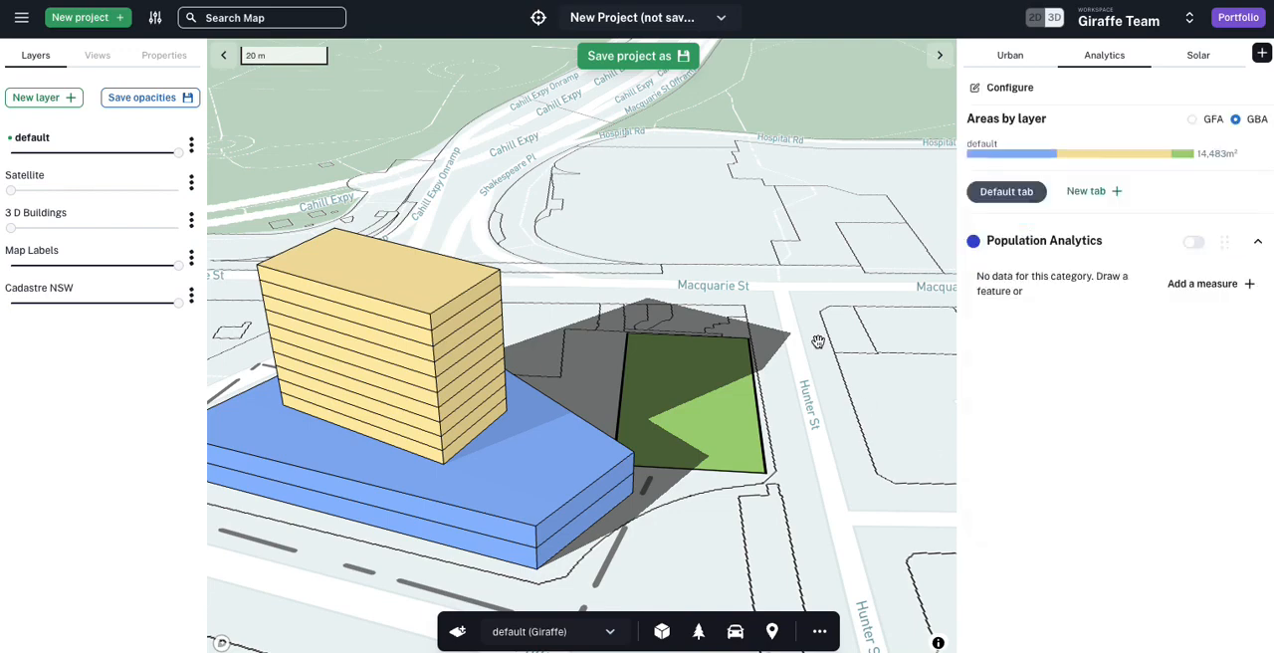
Step: Start a new measure named Population in the Population Analytics category and create ppl as its unit
click(1180, 287)
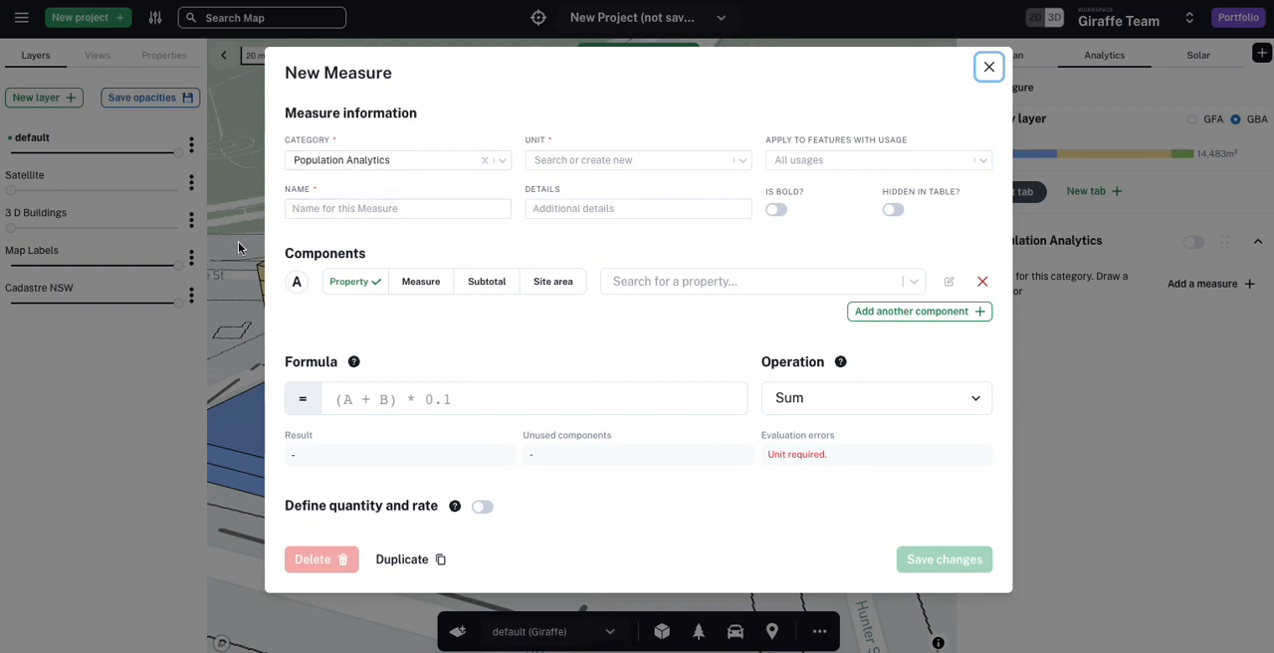
click(339, 208)
text(Poplu)
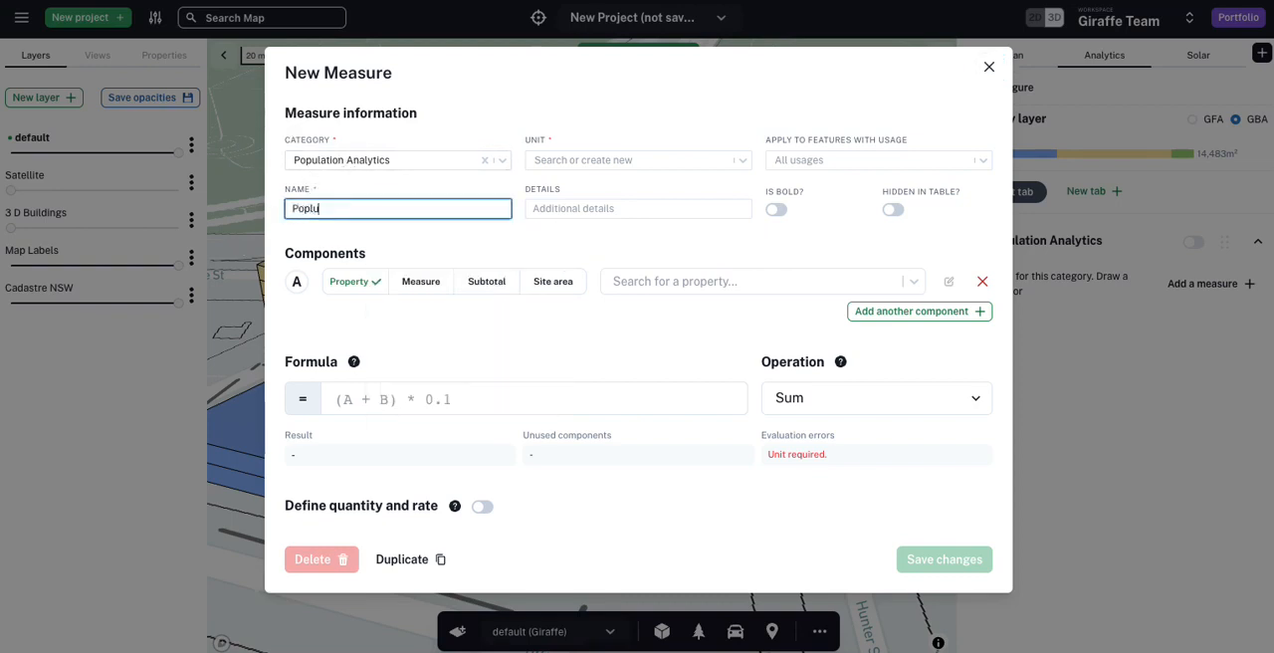
text(a)
key(BackSpace)
key(BackSpace)
key(BackSpace)
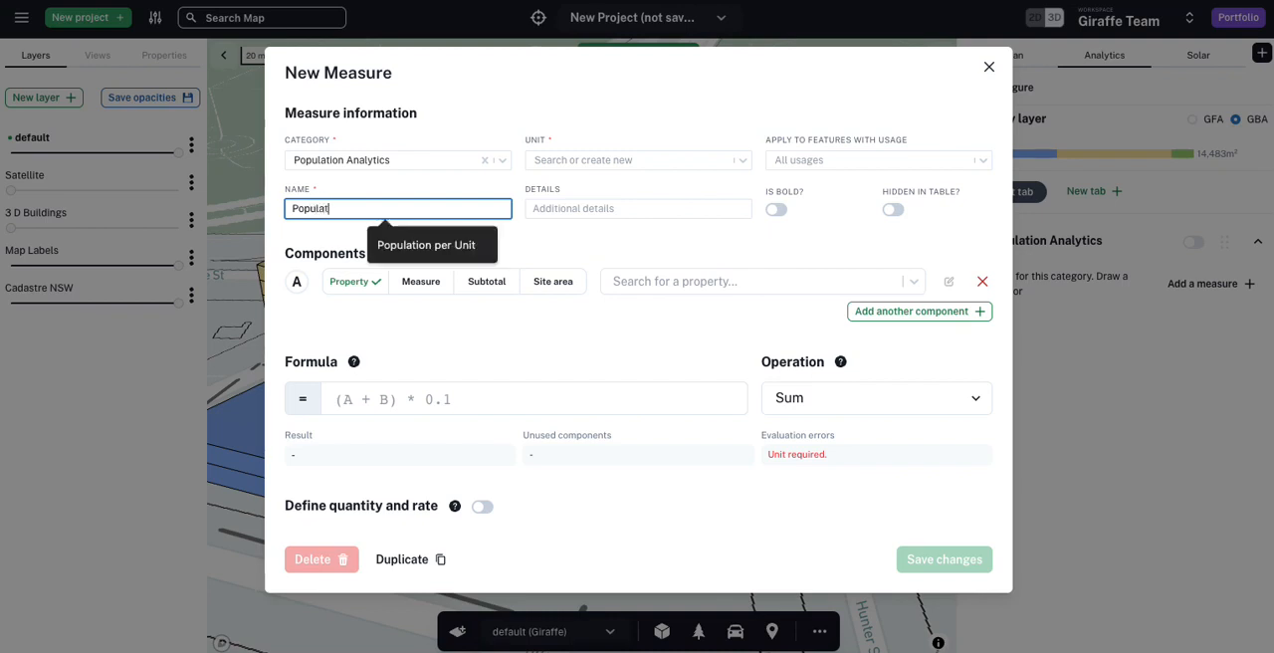
click(575, 162)
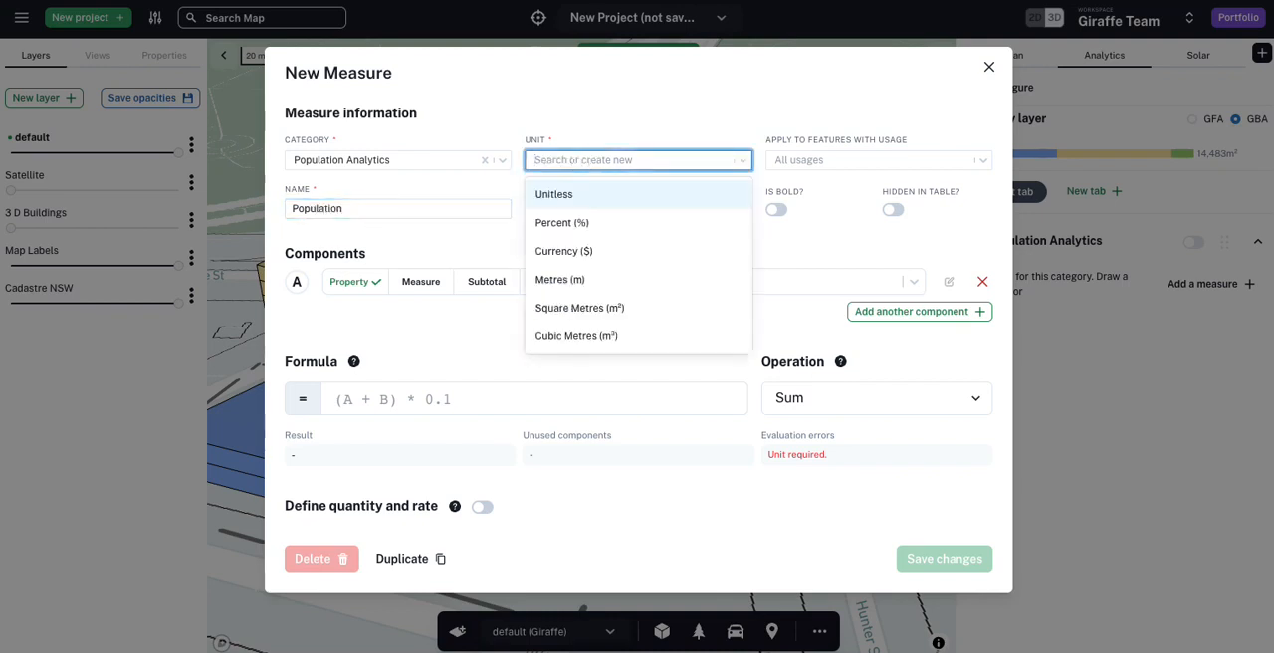
text(ppl)
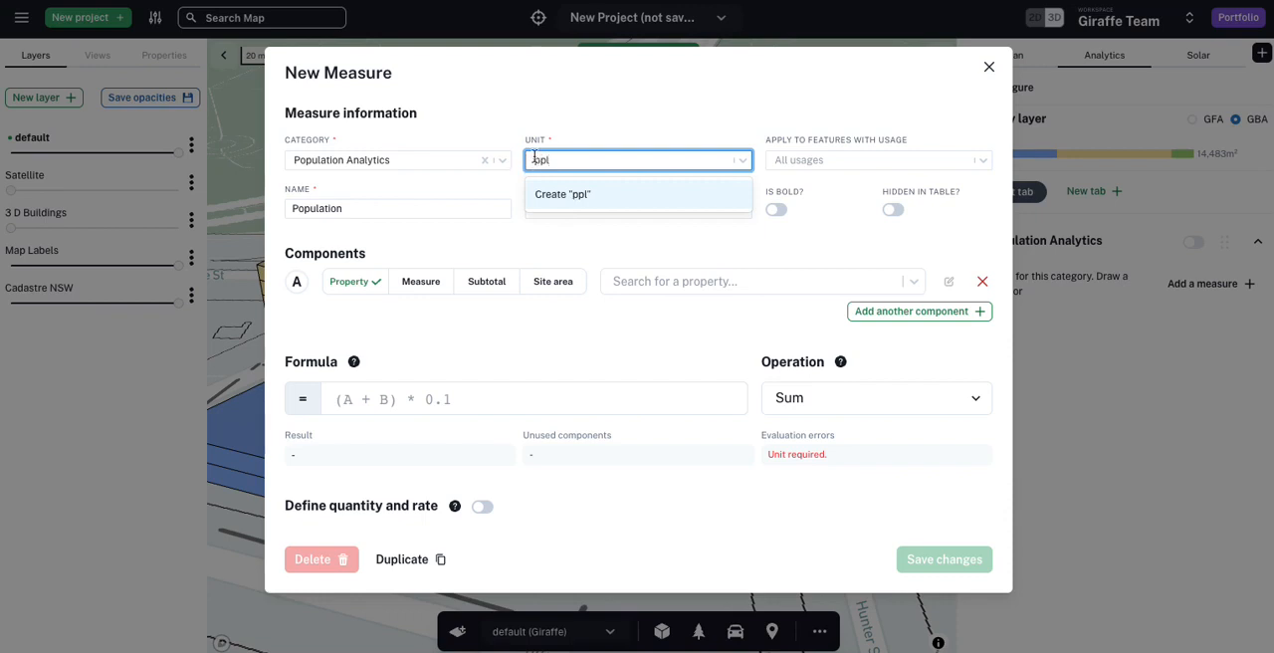
click(543, 192)
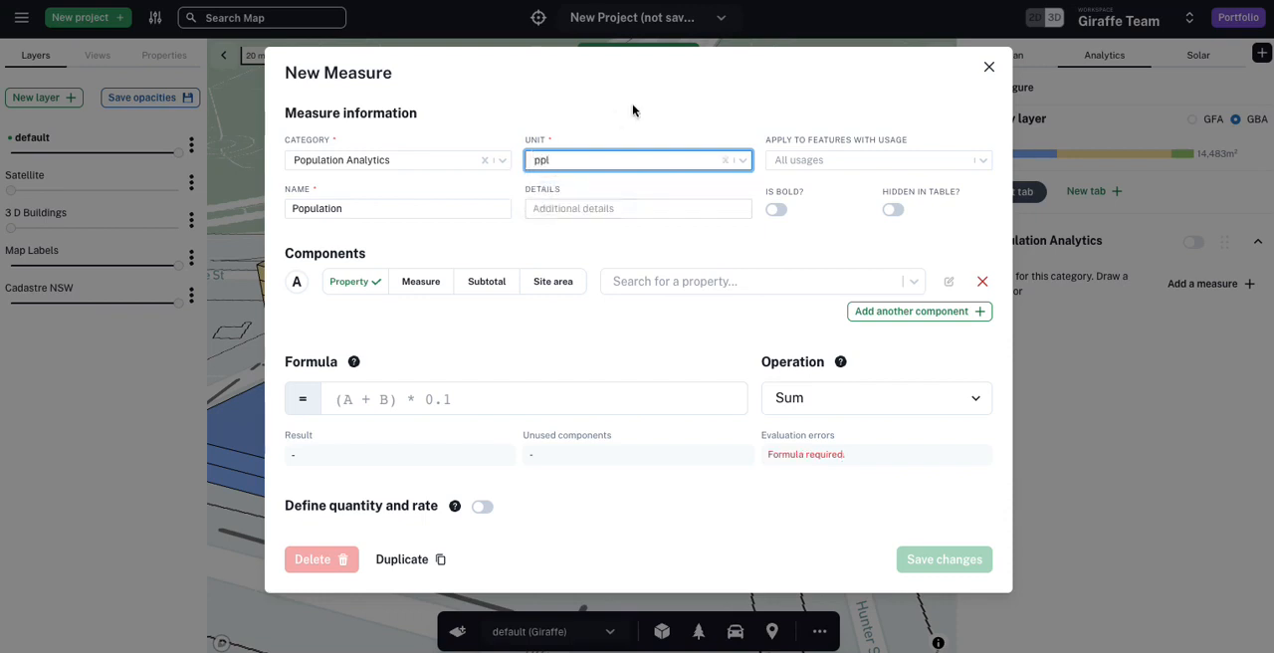
Step: Search the properties available for component A using pop and dwelling
click(656, 288)
text(pop)
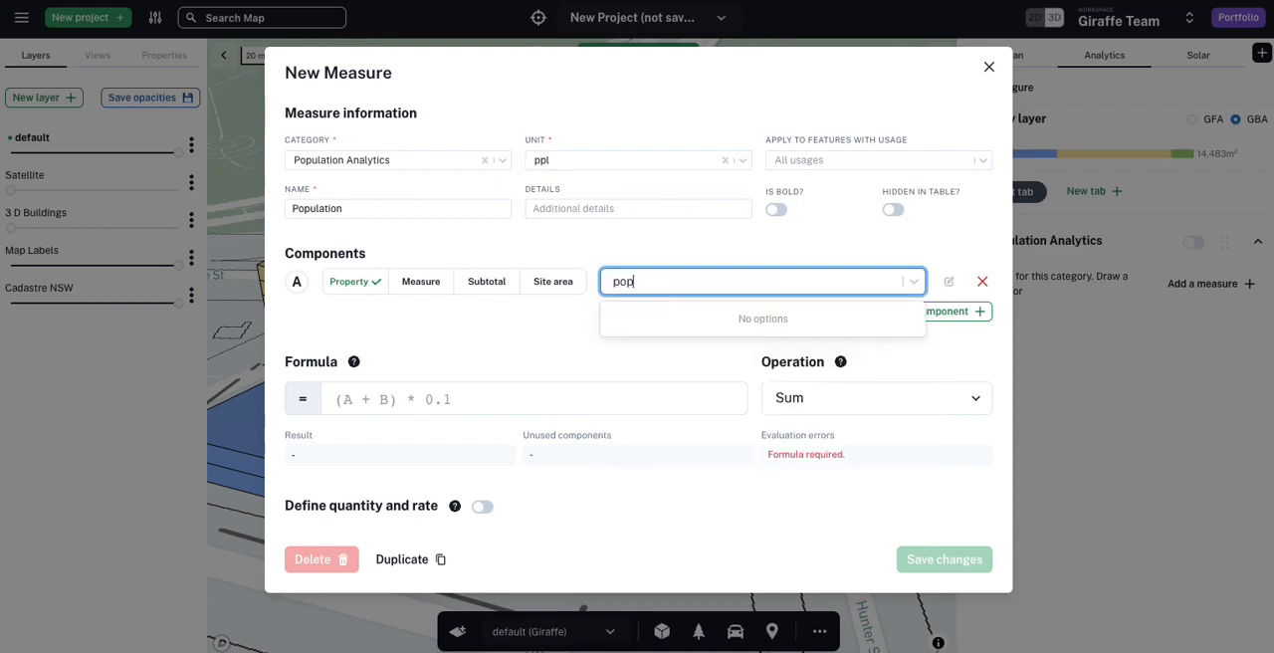
key(BackSpace)
key(BackSpace)
text(dwelling)
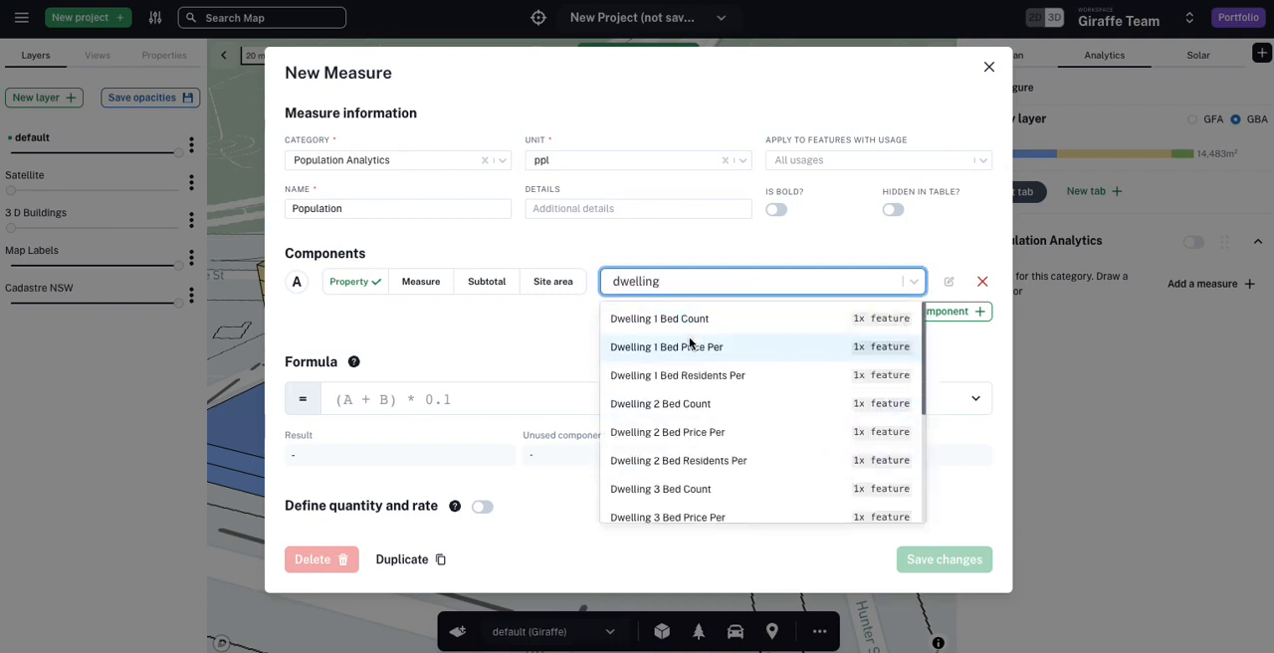
click(488, 231)
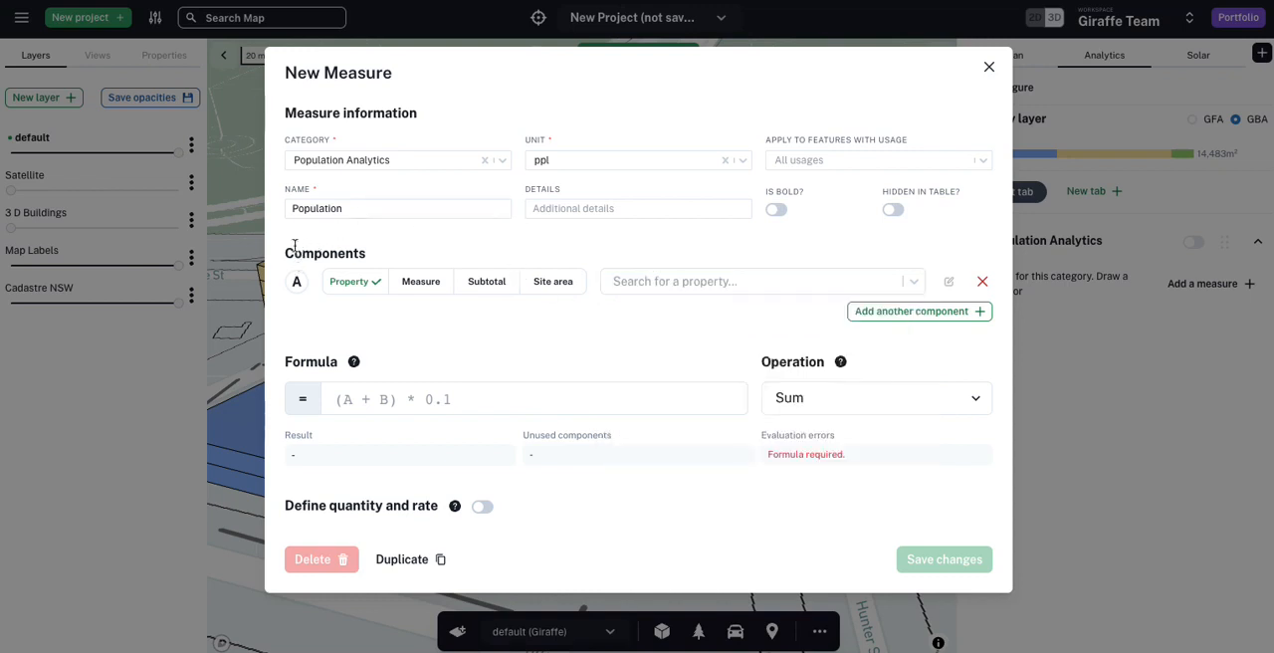
Step: Add a second component, B, to the Population measure
drag(294, 246, 905, 299)
click(317, 279)
click(912, 313)
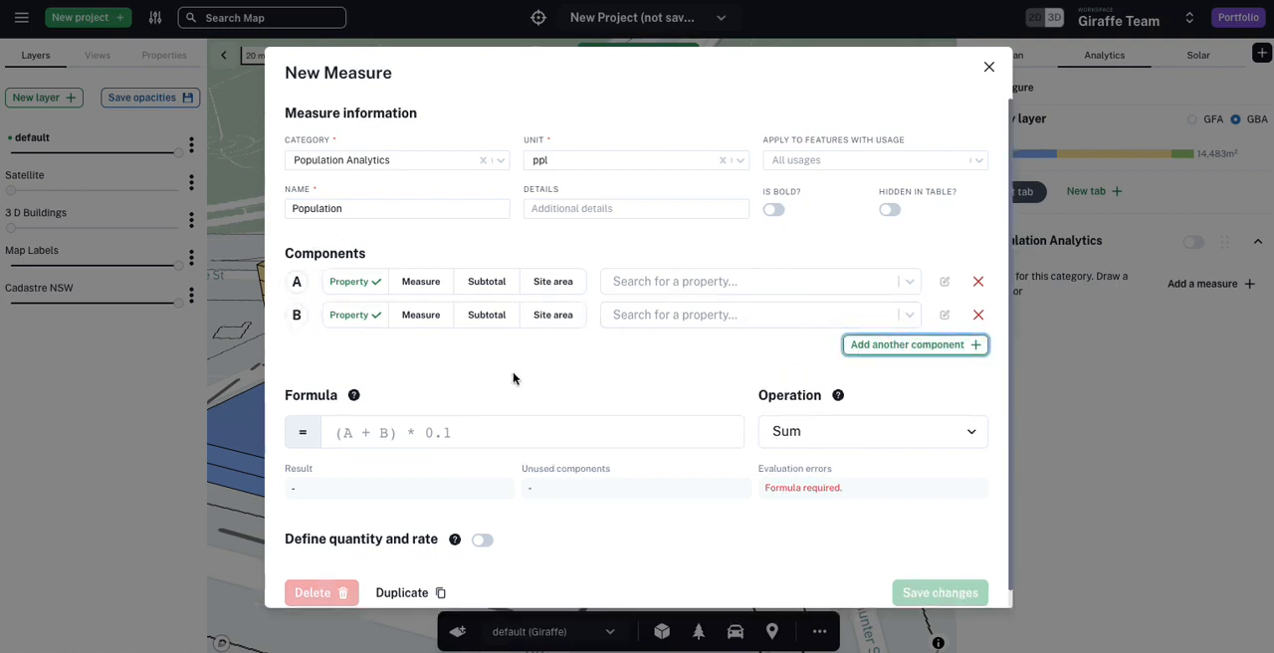
Step: Look through the site area options available for component A, then return it to the property type
click(372, 432)
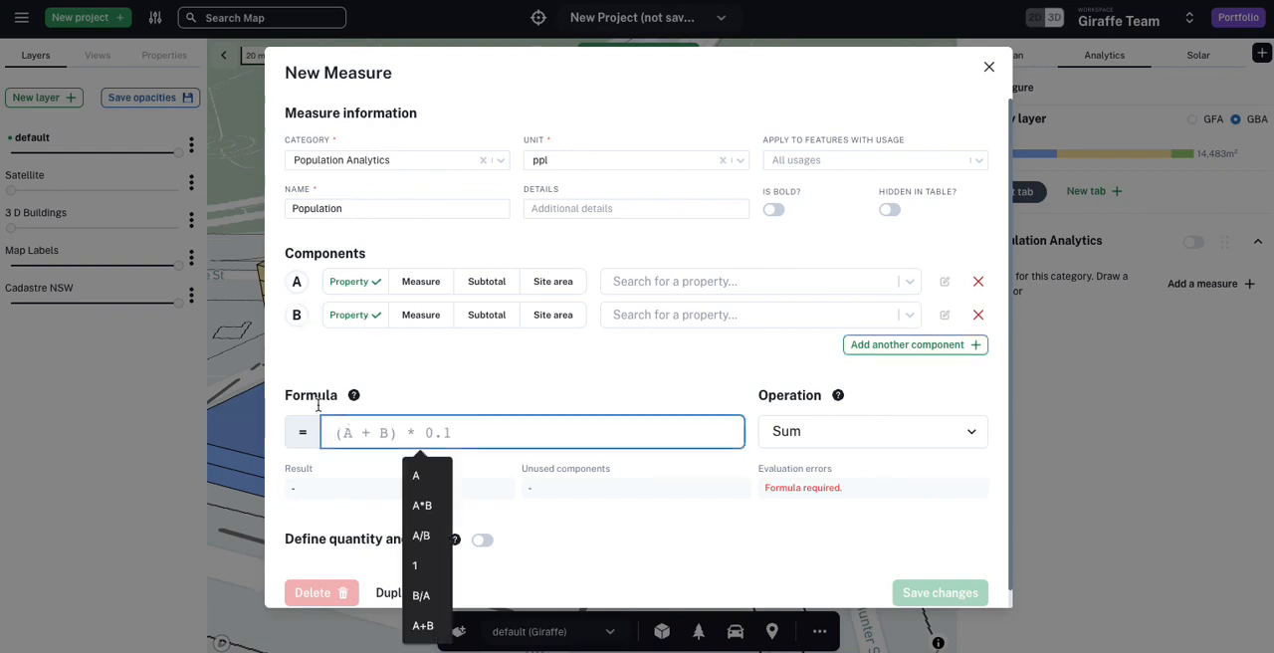
click(338, 375)
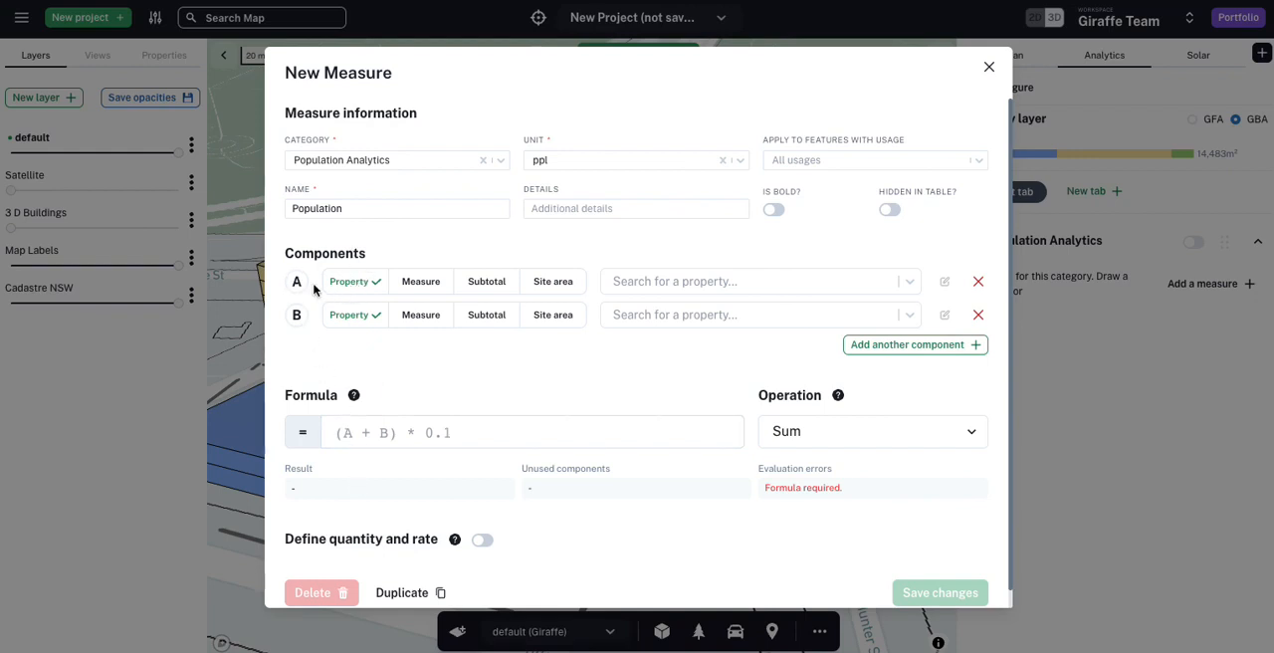
click(544, 284)
click(668, 285)
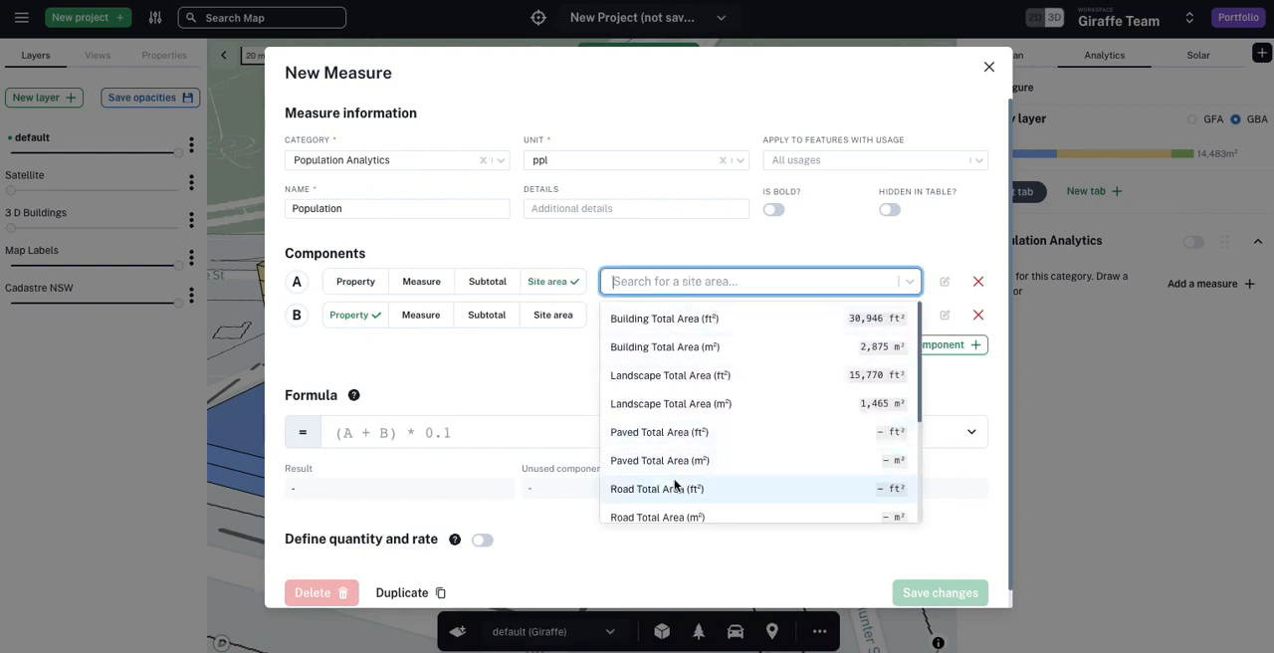
scroll(677, 493, down, 3)
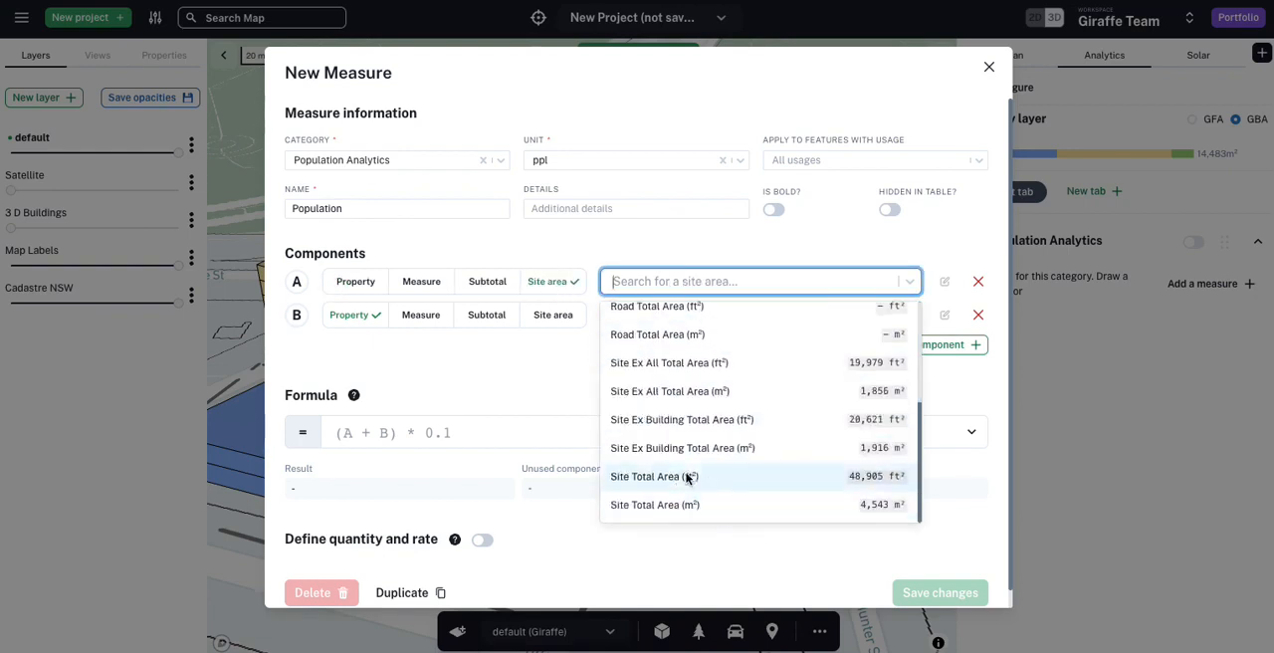
click(362, 284)
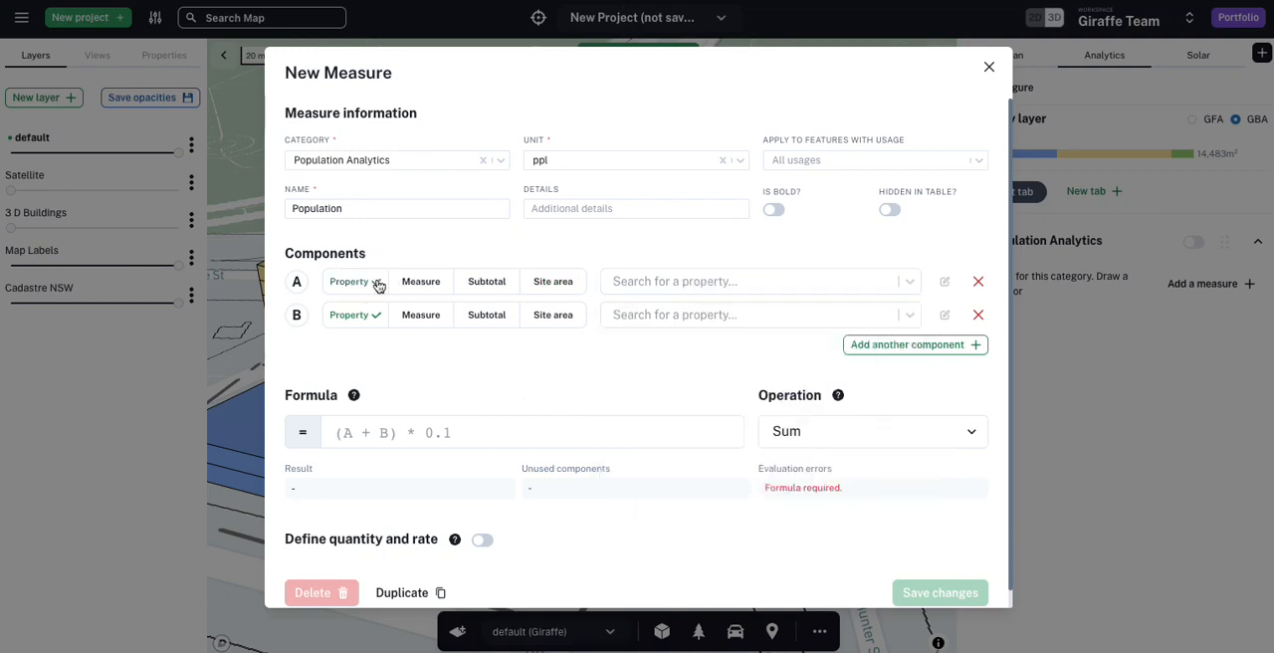
Step: Search the properties for component A with dwe and tota, and assign Dwelling Total Count to it
click(620, 284)
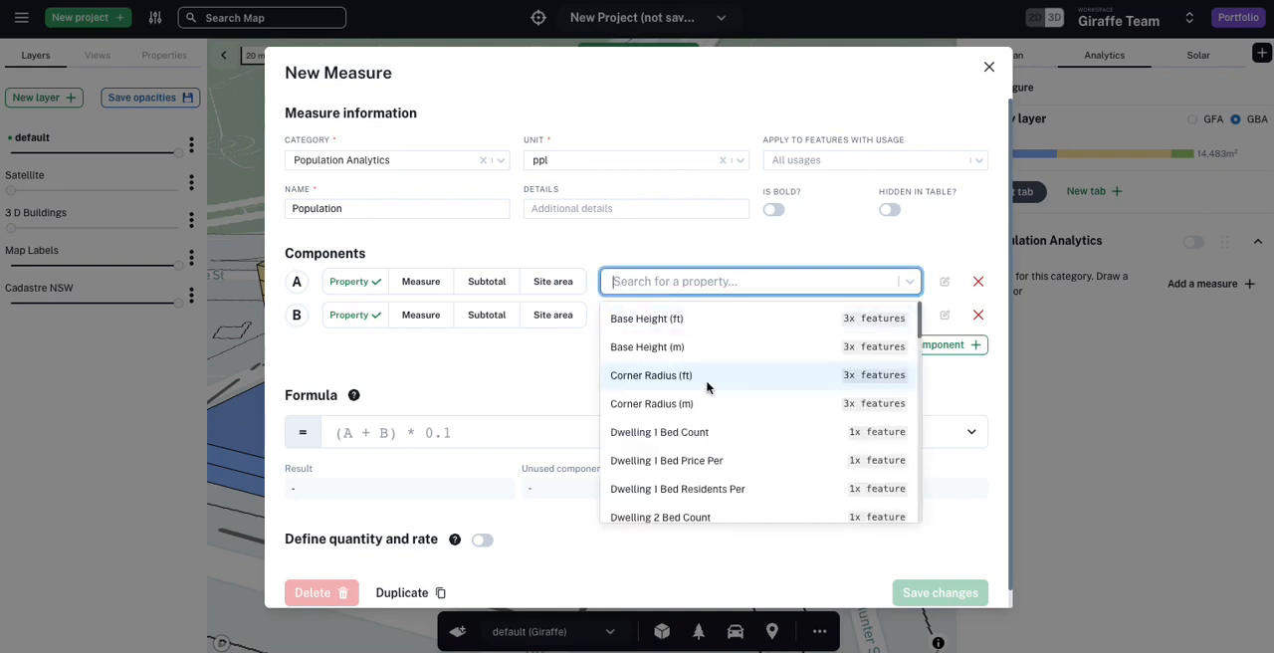
scroll(628, 387, down, 10)
scroll(708, 388, up, 10)
text(dwe)
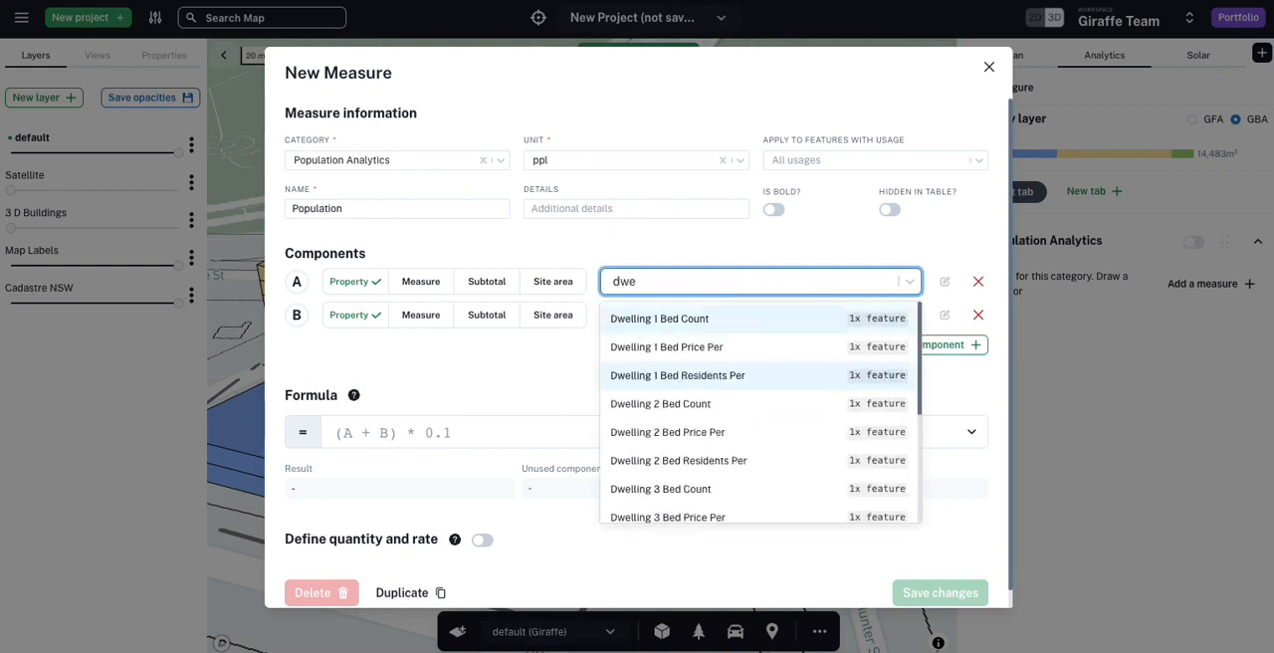
key(BackSpace)
key(BackSpace)
key(BackSpace)
text(tota)
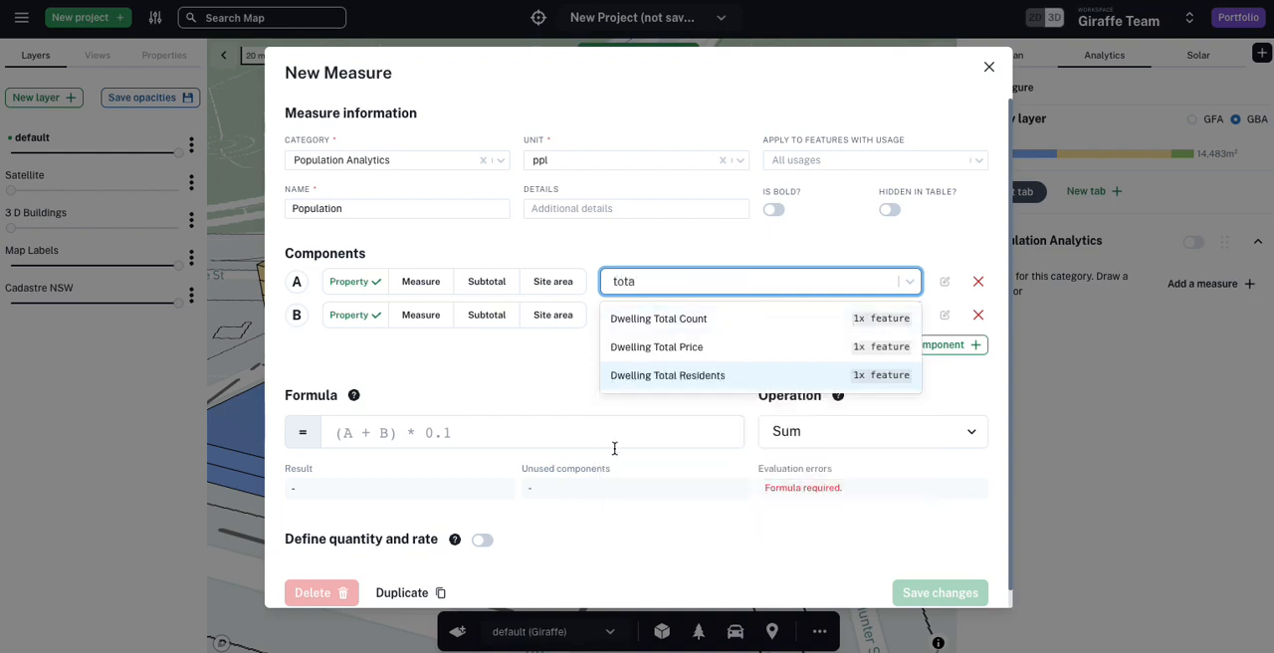
click(664, 320)
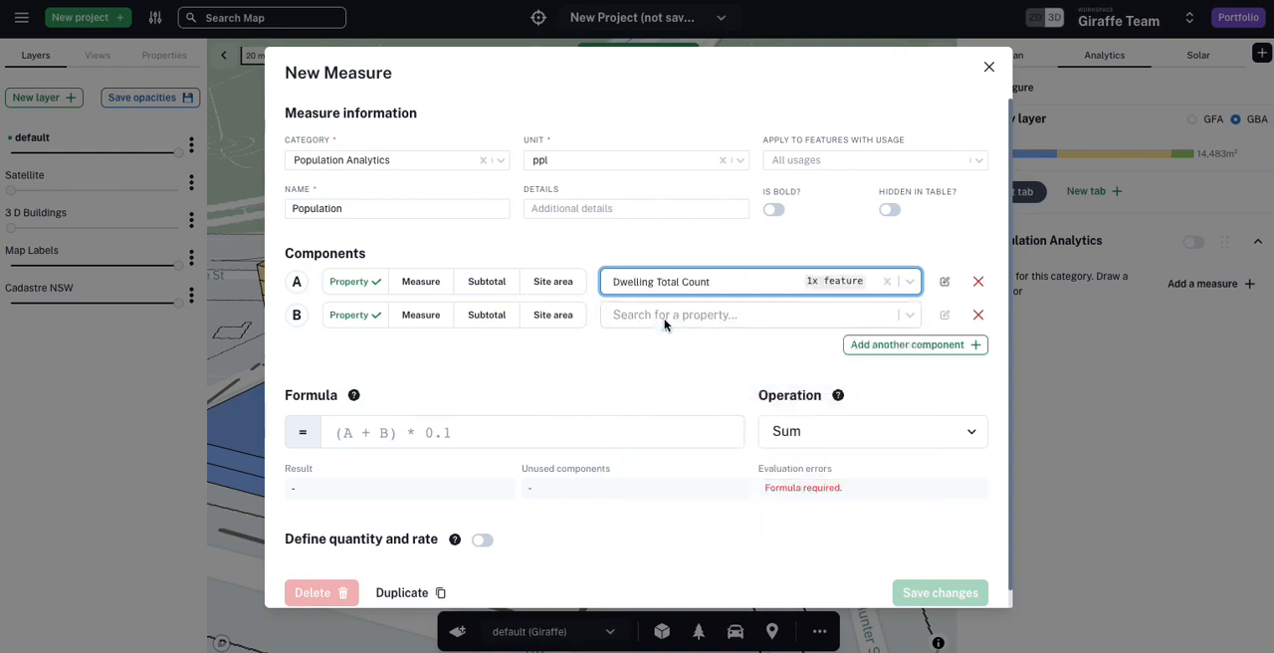
Step: Remove component B and enter A as the Population measure's formula
click(977, 314)
click(436, 398)
text(A)
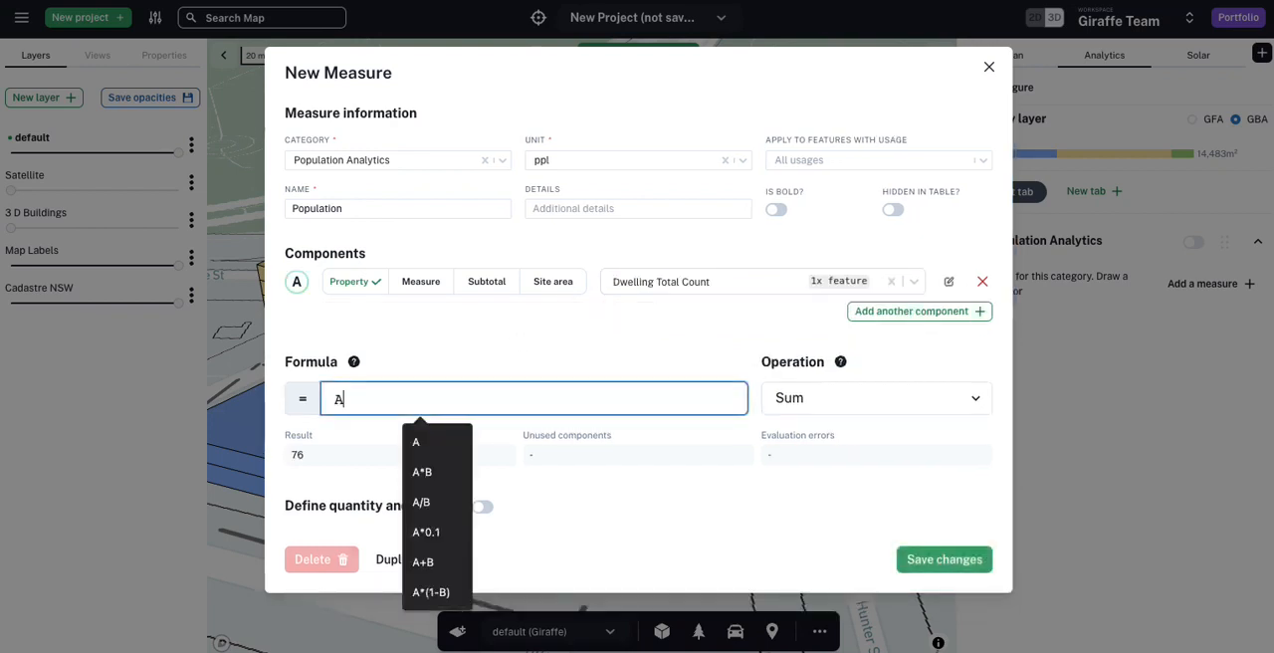
click(448, 358)
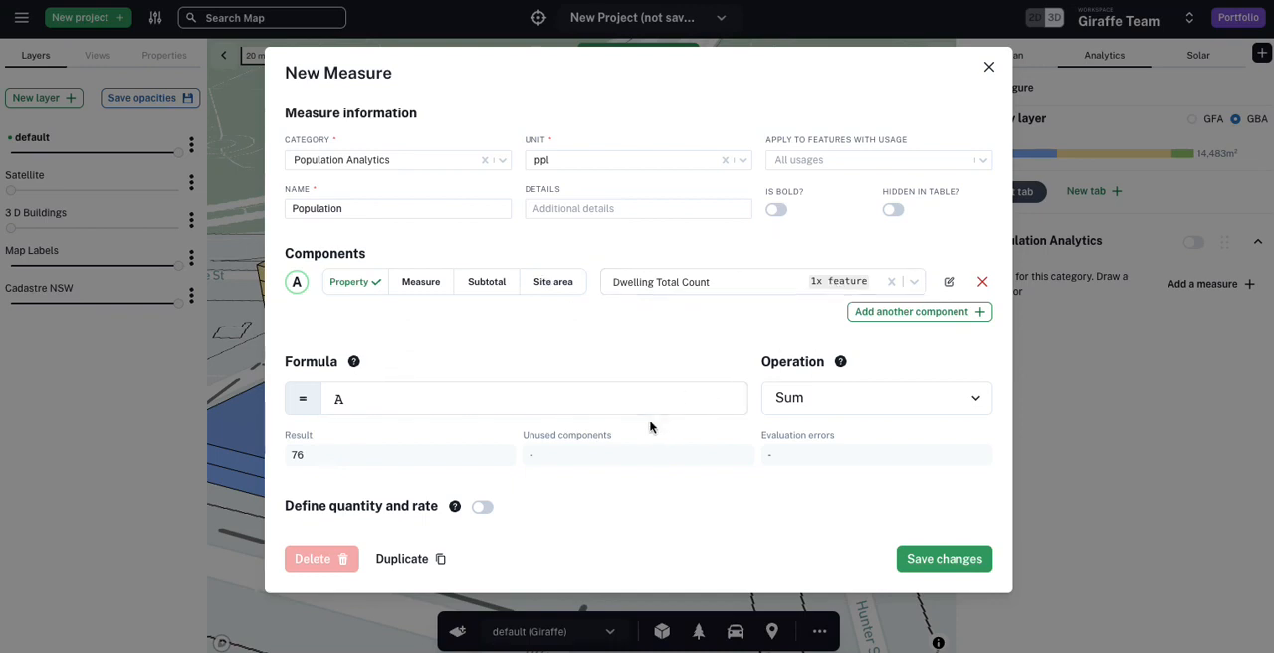
Step: Extend the Population formula to A*2.3 and save the measure
click(529, 393)
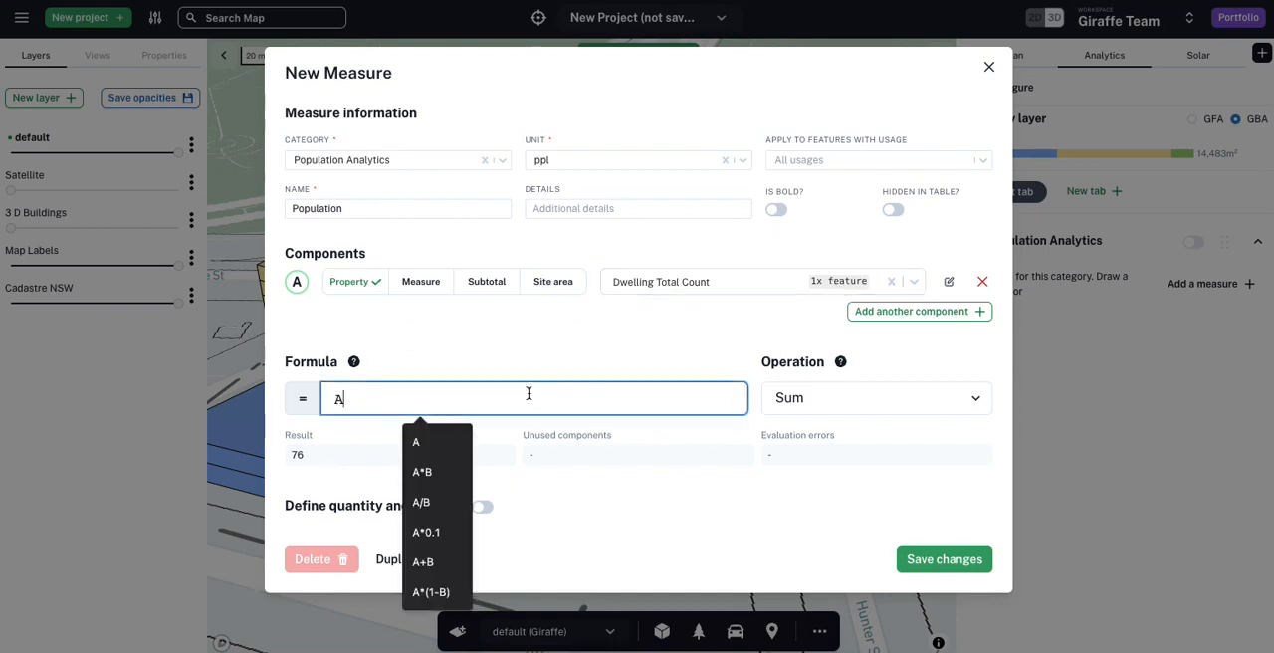
text(*2.3)
click(420, 360)
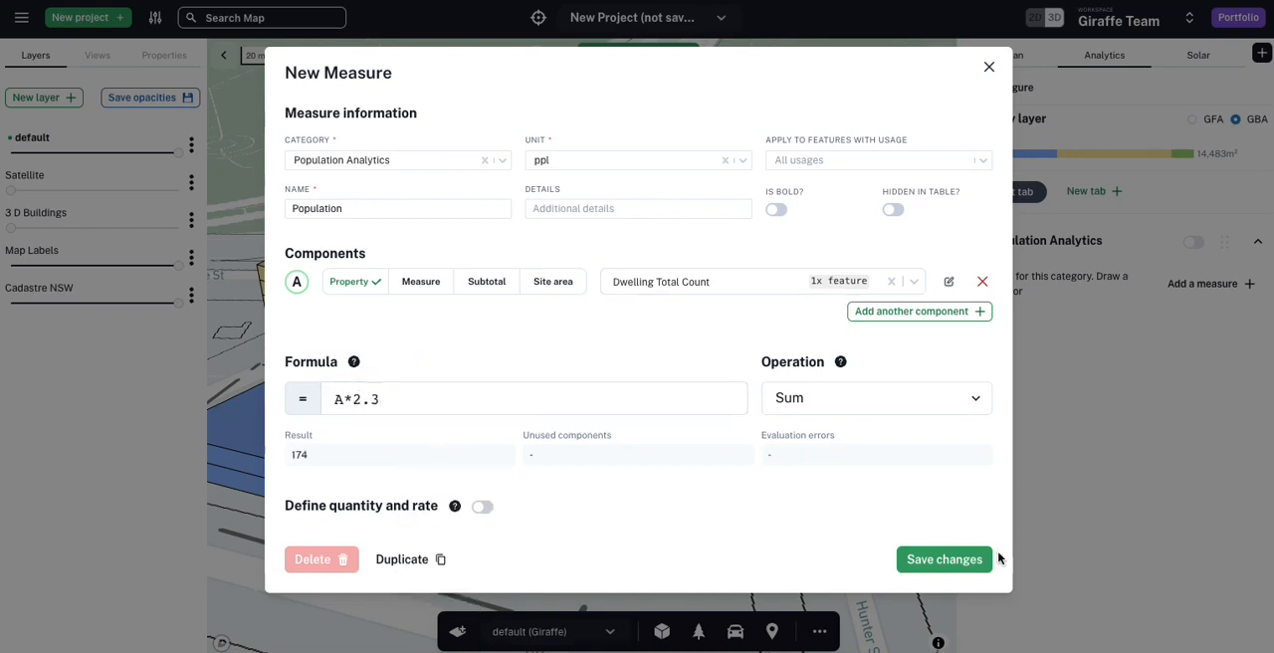
click(950, 559)
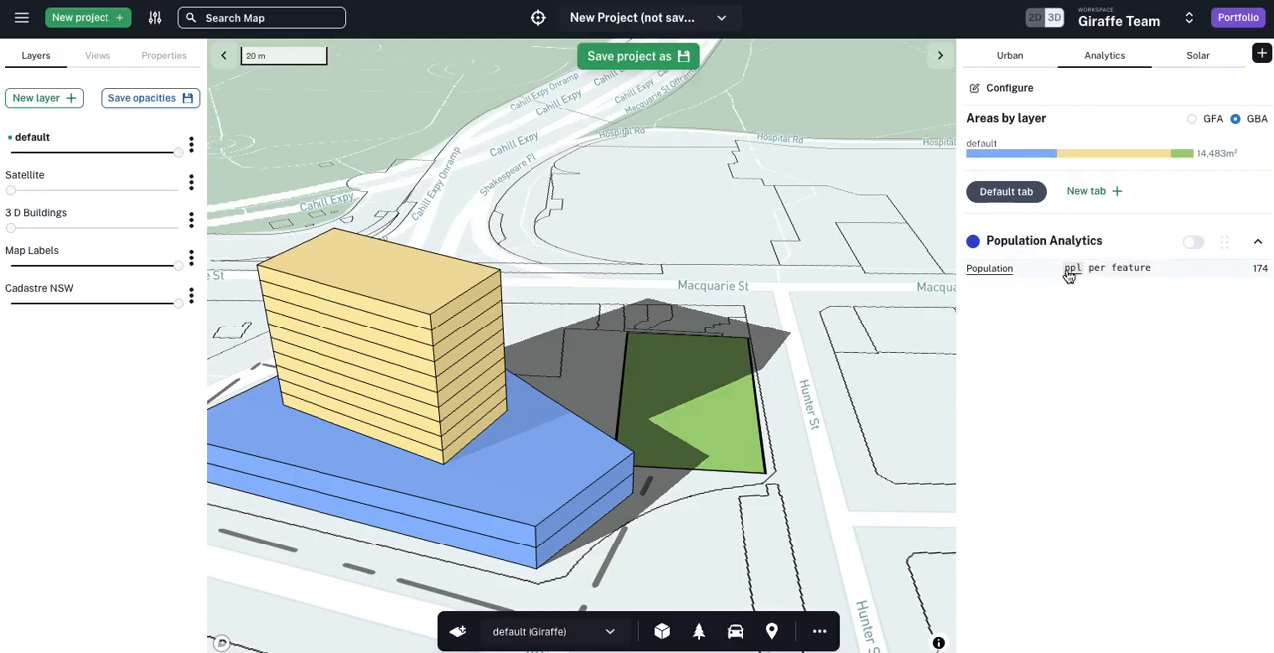
Step: Inspect the Population measure's breakdown to see which features and values feed its result
click(1260, 271)
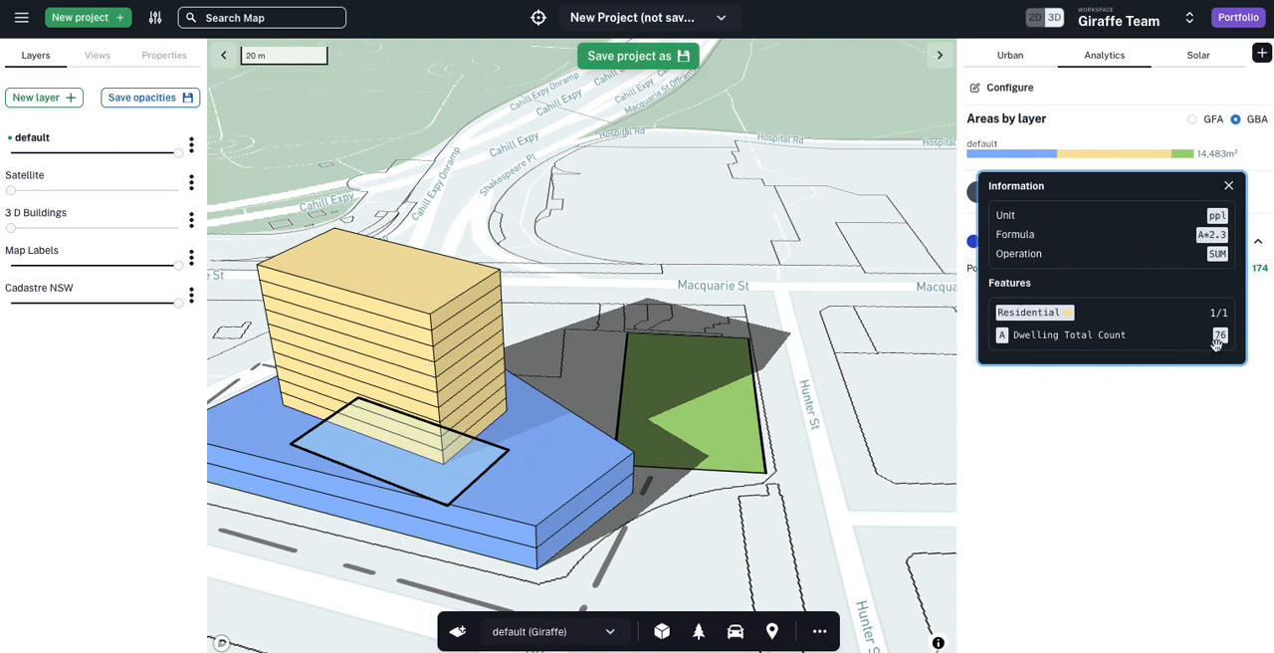
click(746, 435)
click(610, 341)
Step: Select the residential tower and shift it slightly across the retail podium, away from the landscape area
click(439, 413)
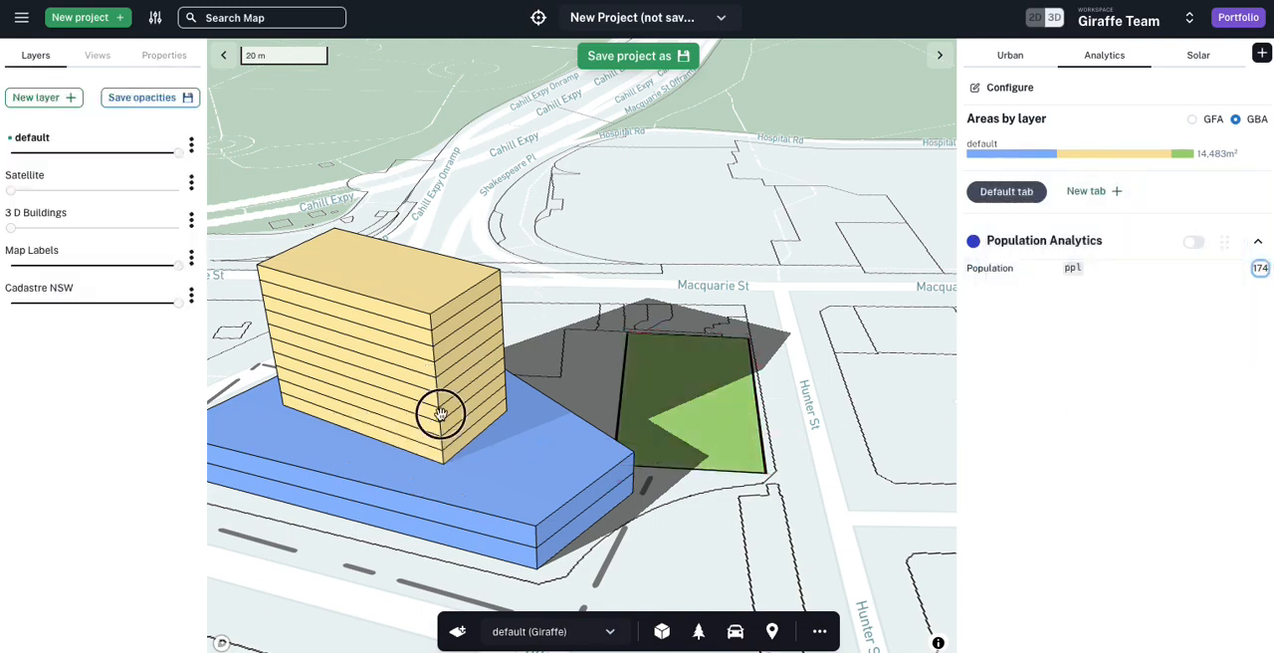
click(299, 416)
drag(415, 452, 387, 438)
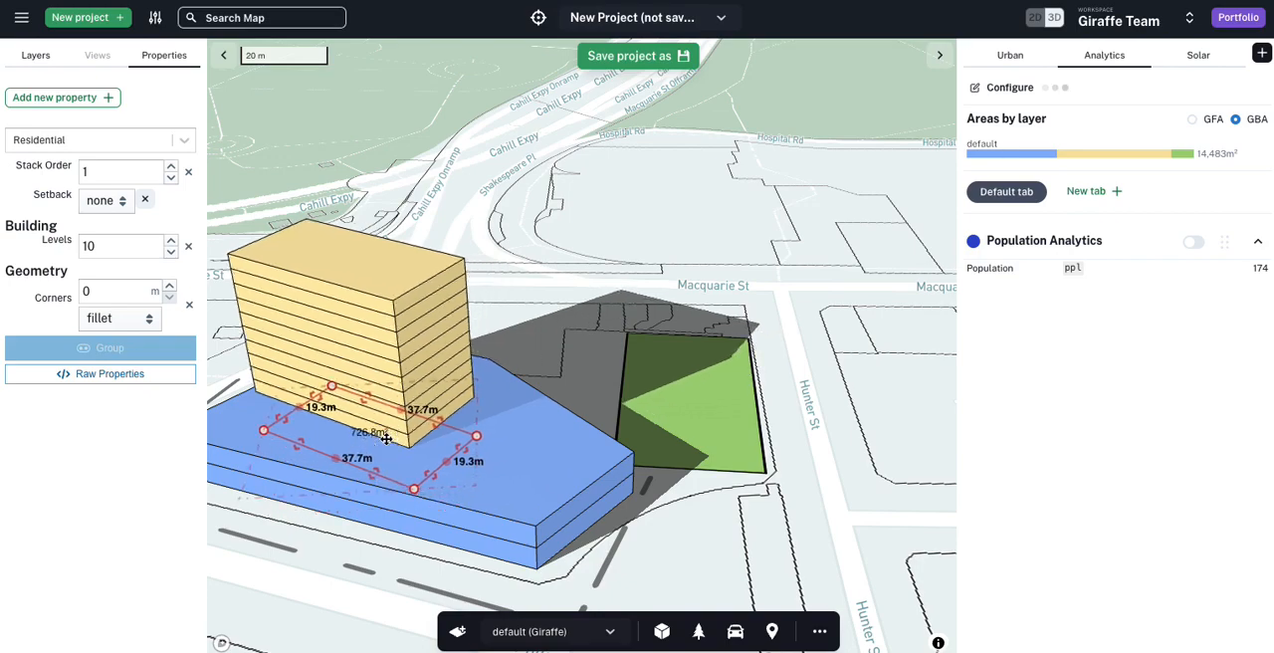
Step: Duplicate the residential tower and switch to the 2D plan view
key(ctrl+c)
key(ctrl+v)
key(2)
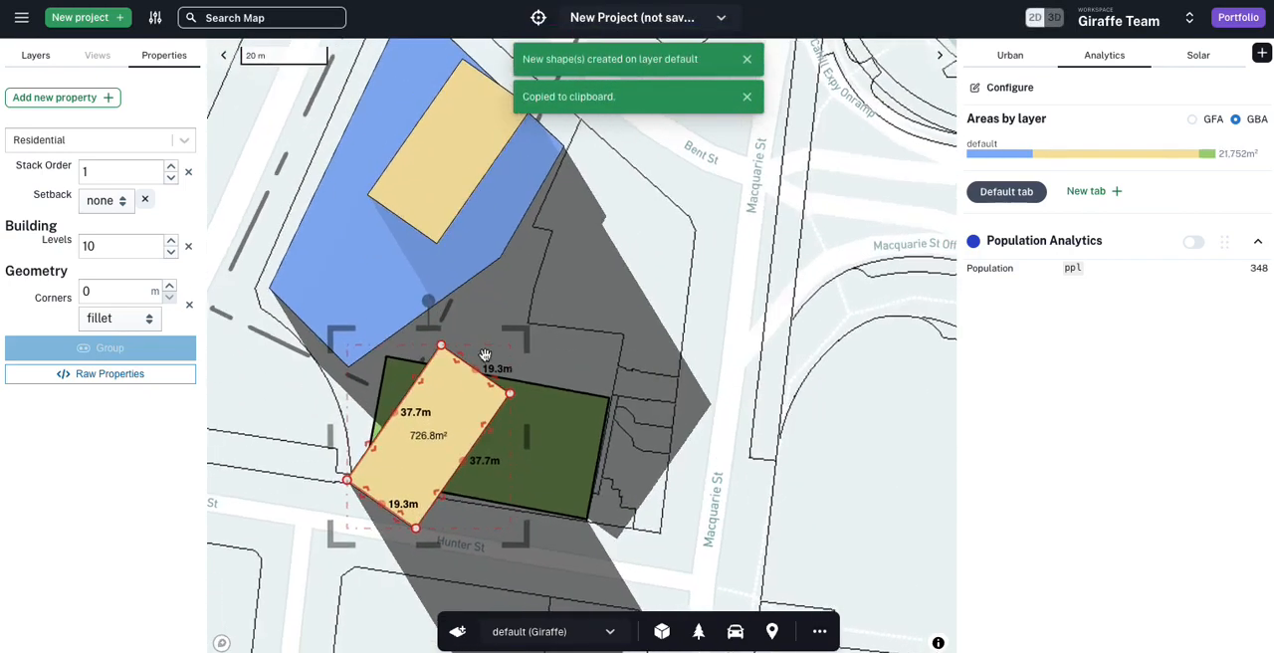
Step: Rotate the copied tower into line with the landscape area, place it there and resize it to about 24.4 by 19.3 m
drag(430, 298, 546, 385)
drag(476, 435, 551, 448)
drag(438, 425, 496, 436)
click(748, 374)
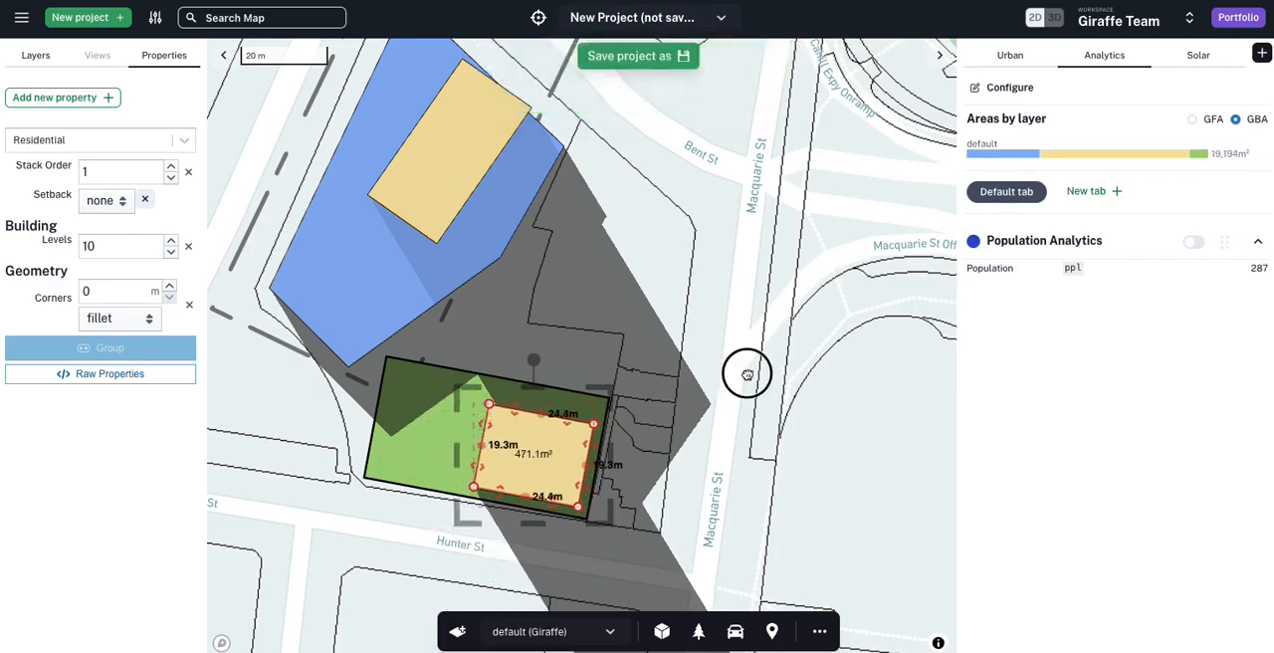
Step: In the 3D view, inspect the Population measure's breakdown for each of the two residential towers
key(3)
right_drag(418, 402, 470, 409)
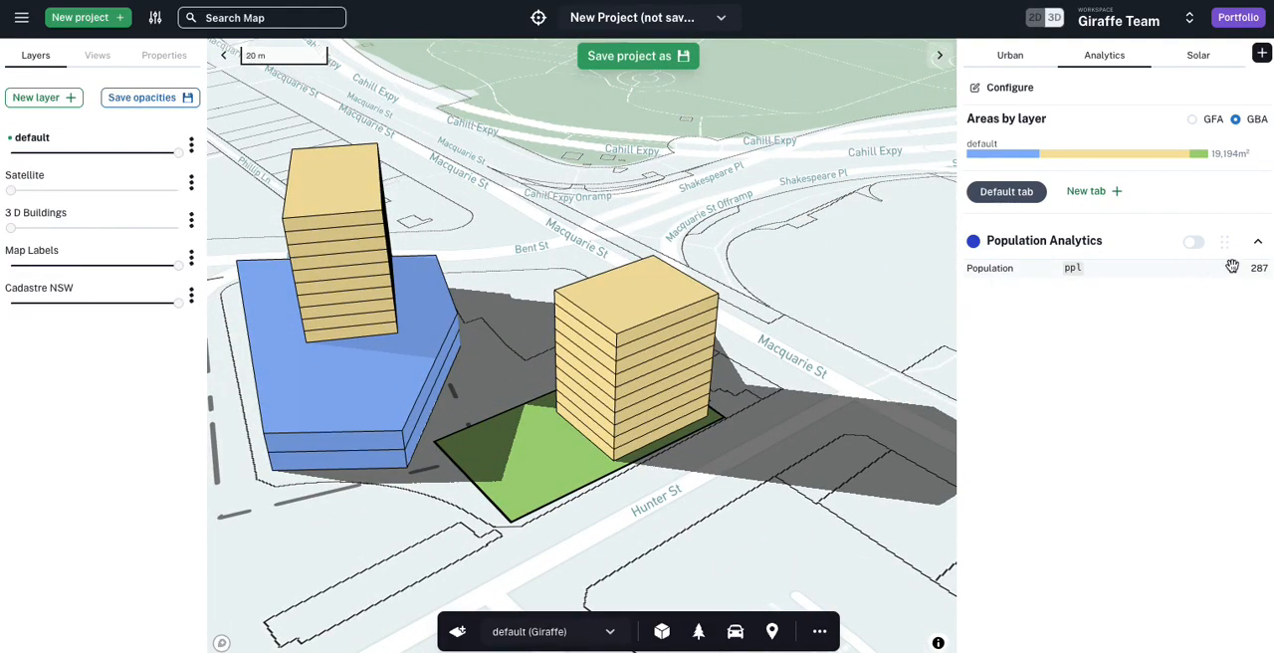
click(1264, 267)
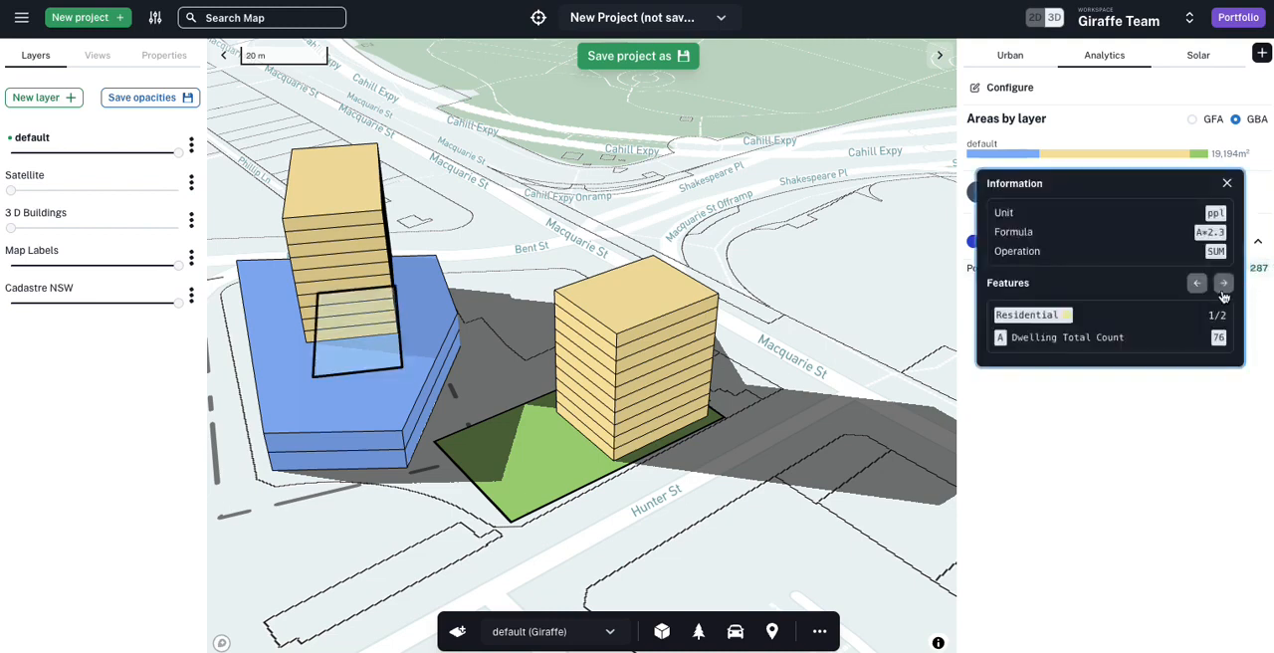
click(1224, 284)
click(1224, 287)
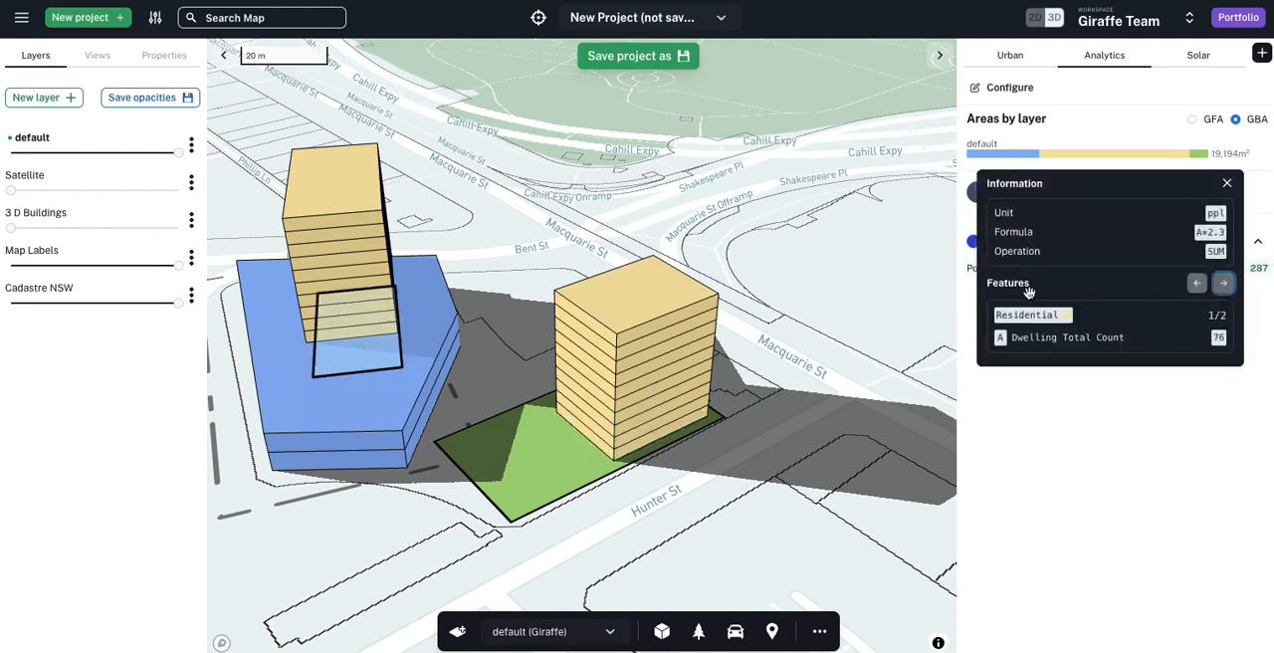
click(1224, 284)
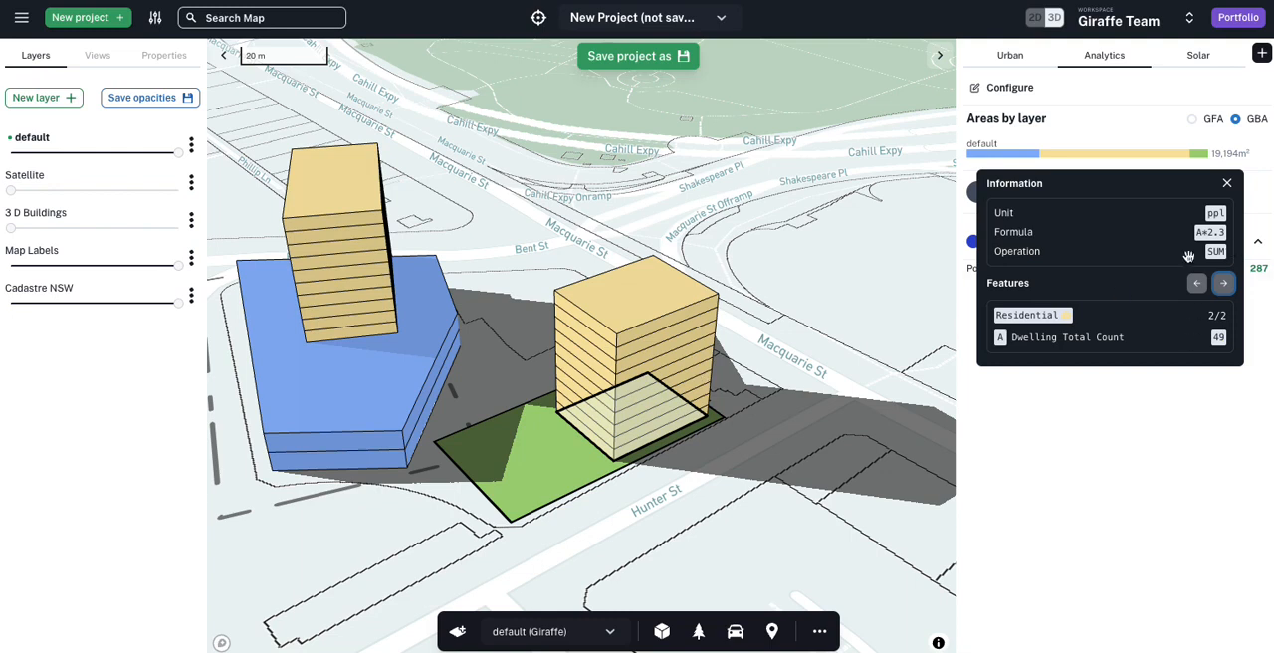
click(1180, 454)
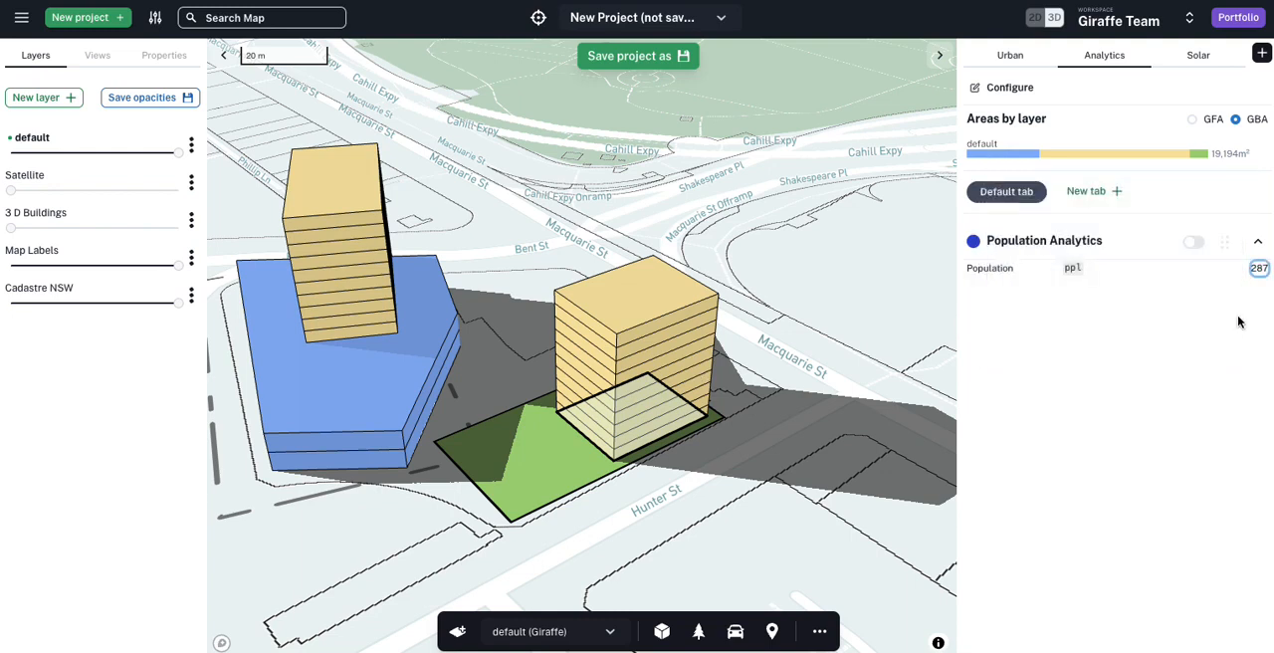
Step: Change the Population measure's operation to Average and save it
click(999, 268)
click(822, 399)
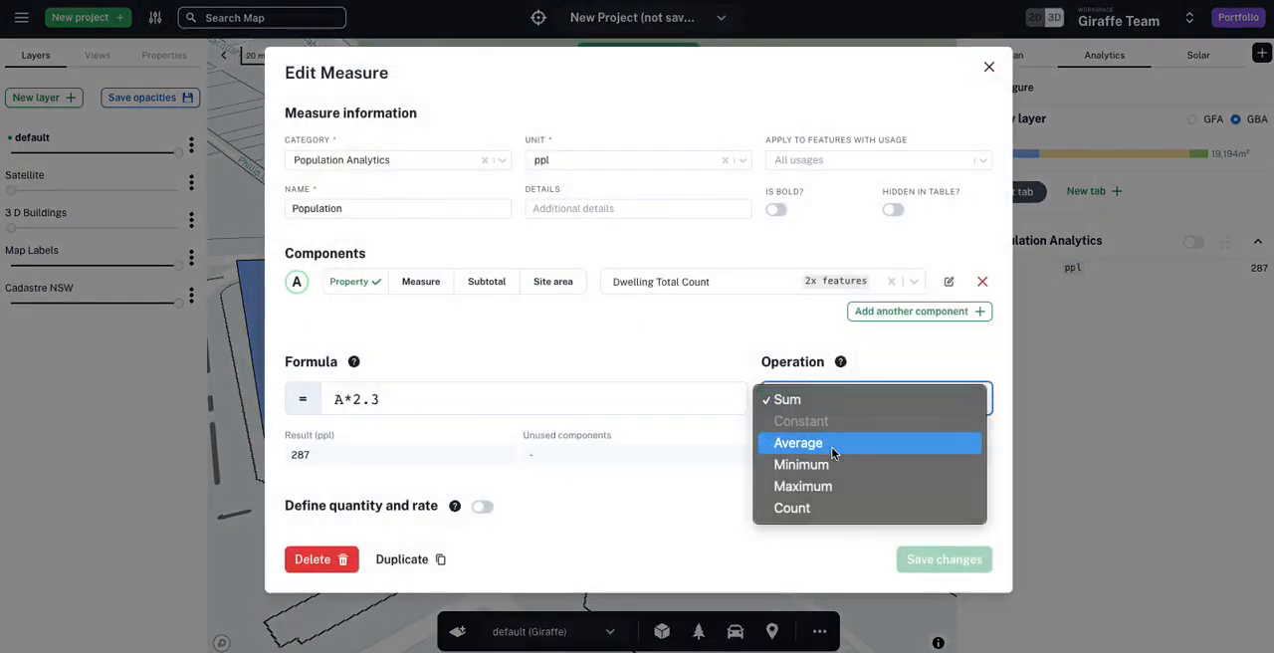
click(836, 443)
click(944, 559)
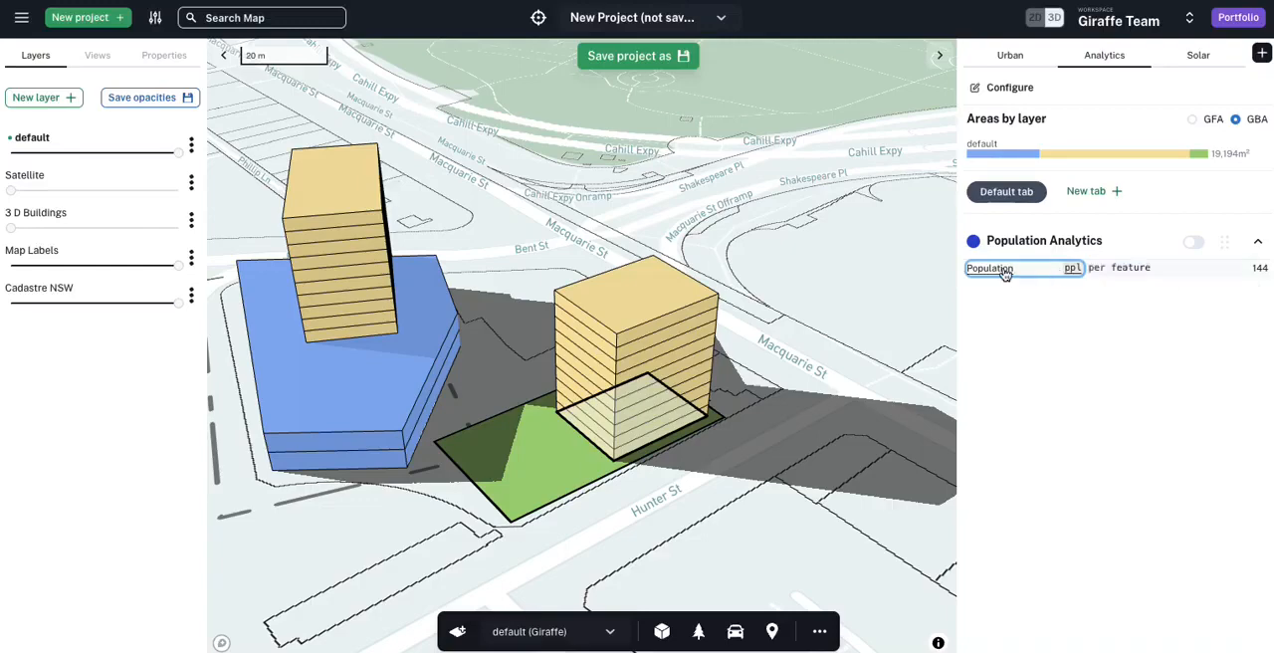
Step: Set the Population measure's operation back to Sum and save it
click(999, 269)
click(841, 399)
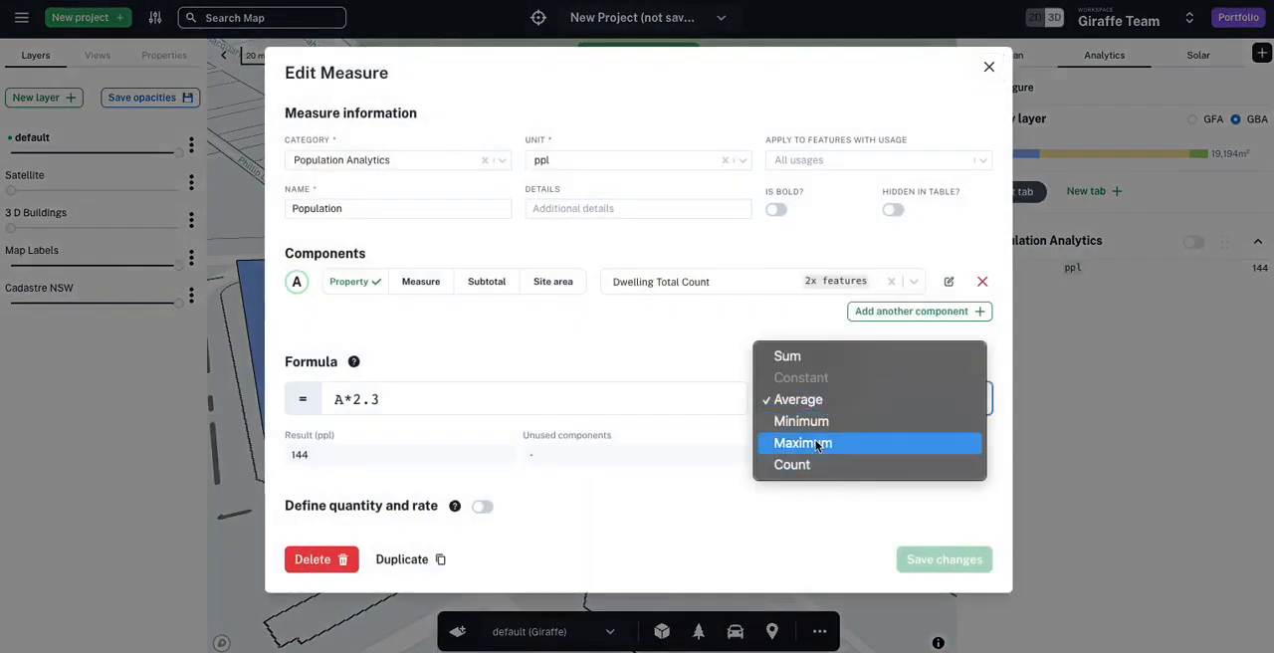
click(789, 356)
click(951, 561)
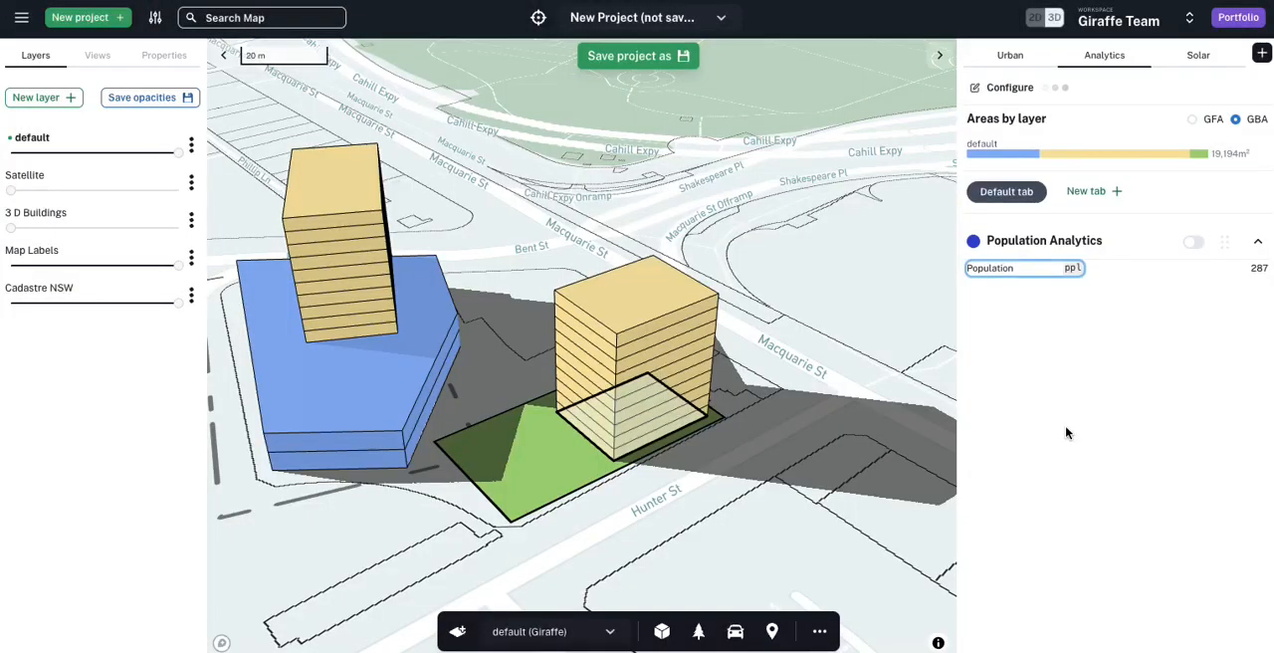
Step: Raise the residential tower on the retail podium to 13 levels
scroll(764, 357, down, 3)
right_drag(822, 372, 762, 360)
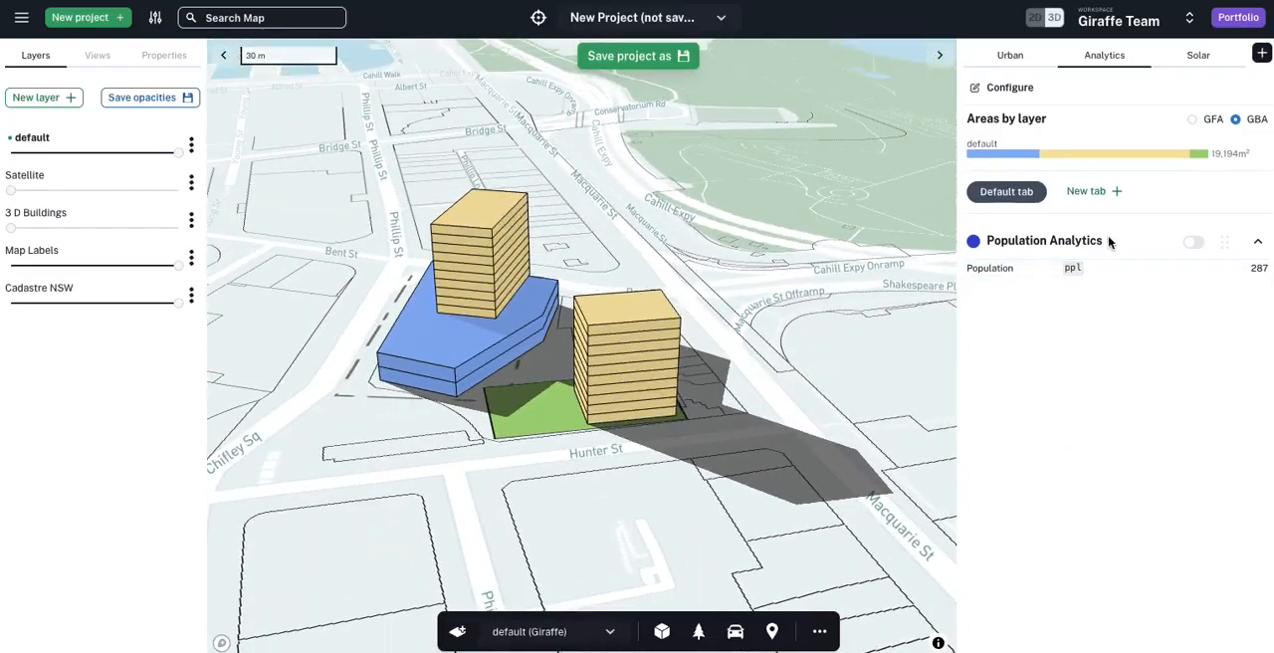
right_drag(877, 429, 777, 408)
click(618, 173)
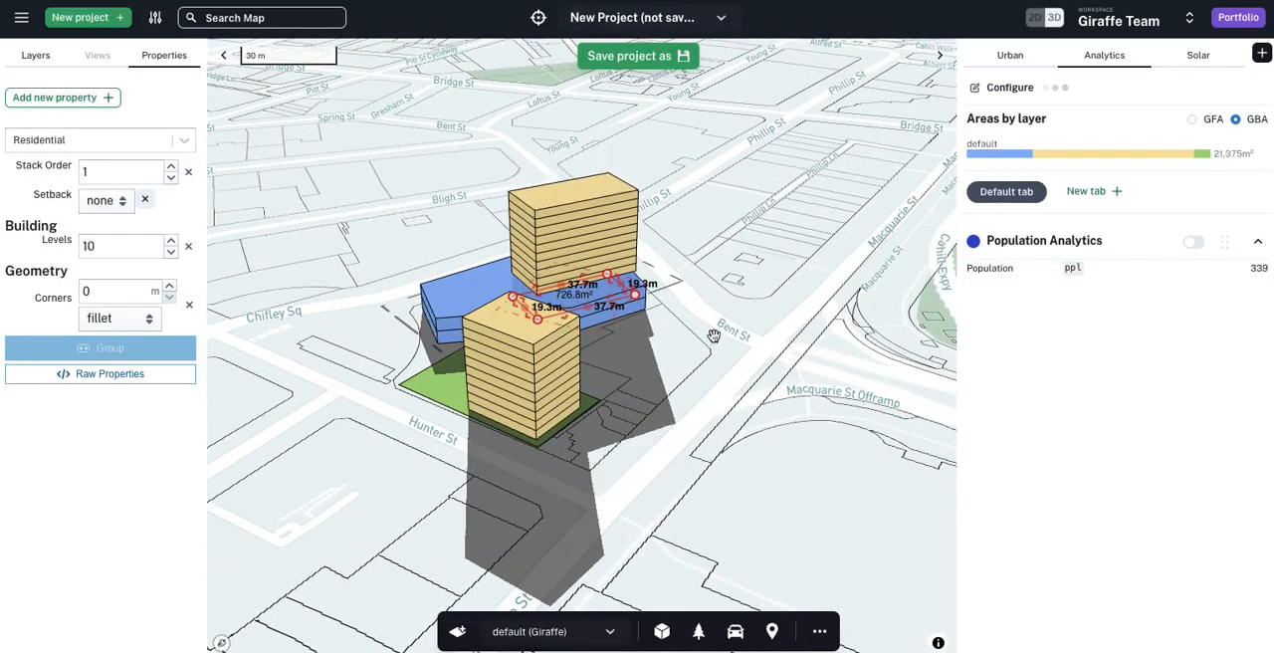
click(524, 453)
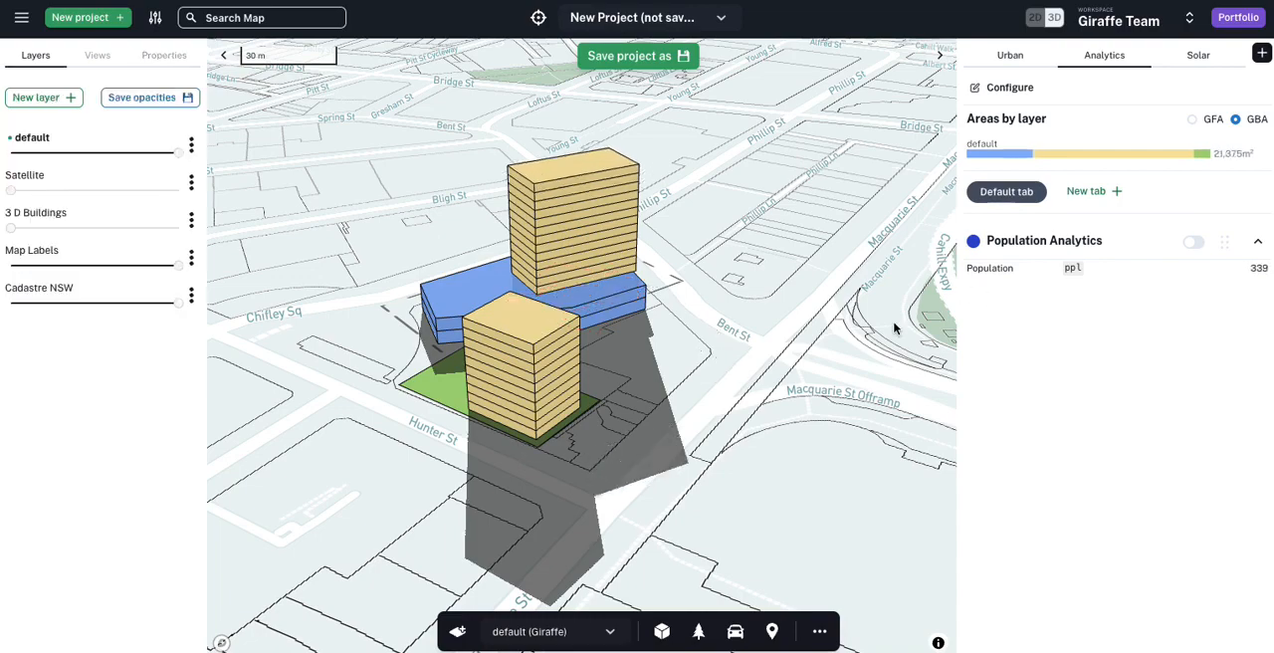
Step: Create a new usage named BTR from the Residential usage of the tower on the retail podium
mouse_move(388, 253)
right_down()
mouse_move(401, 330)
mouse_move(398, 262)
right_up()
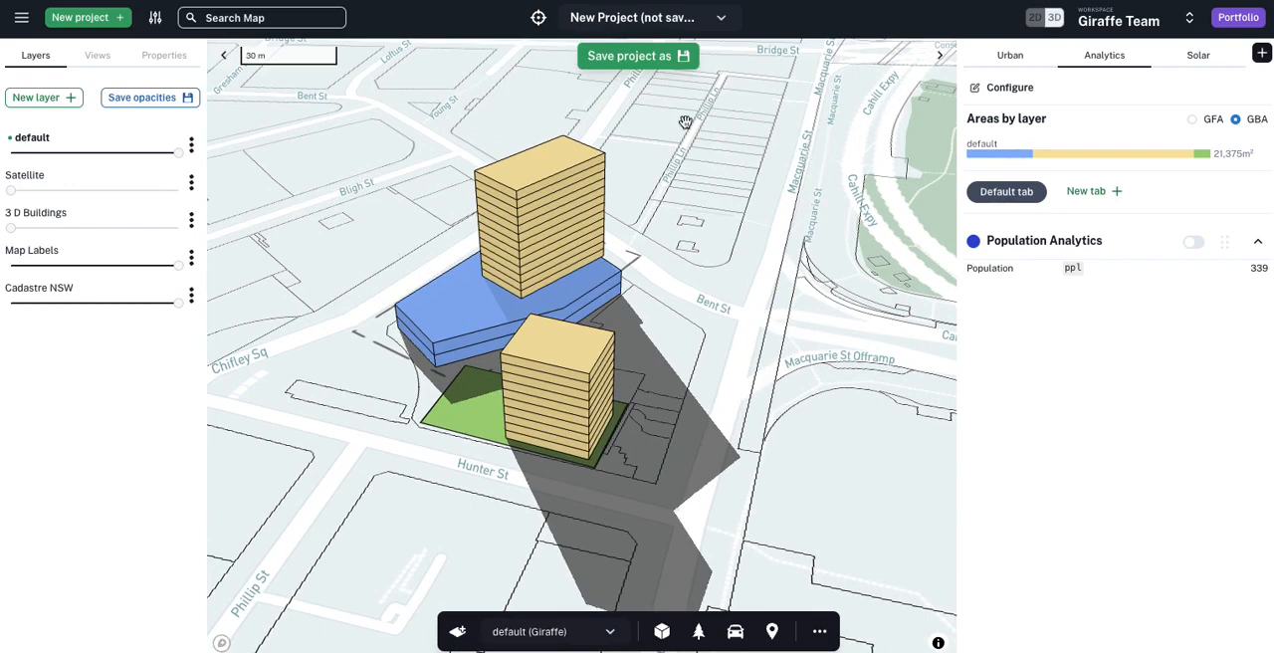
click(550, 179)
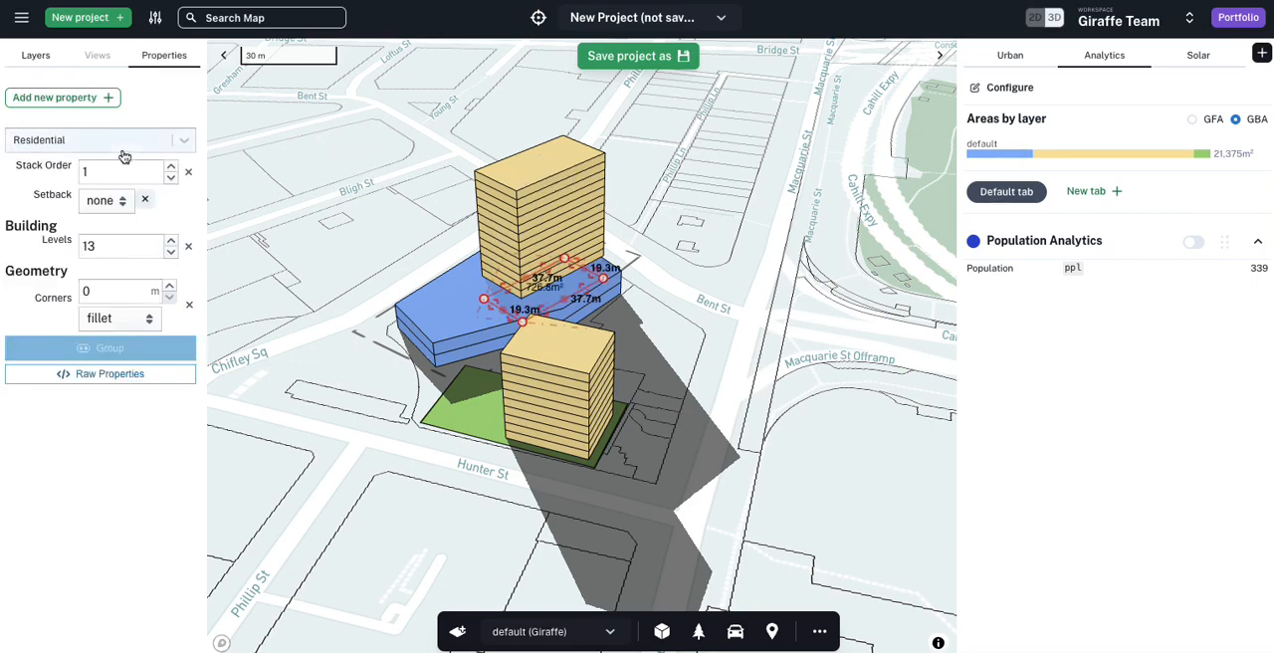
click(154, 18)
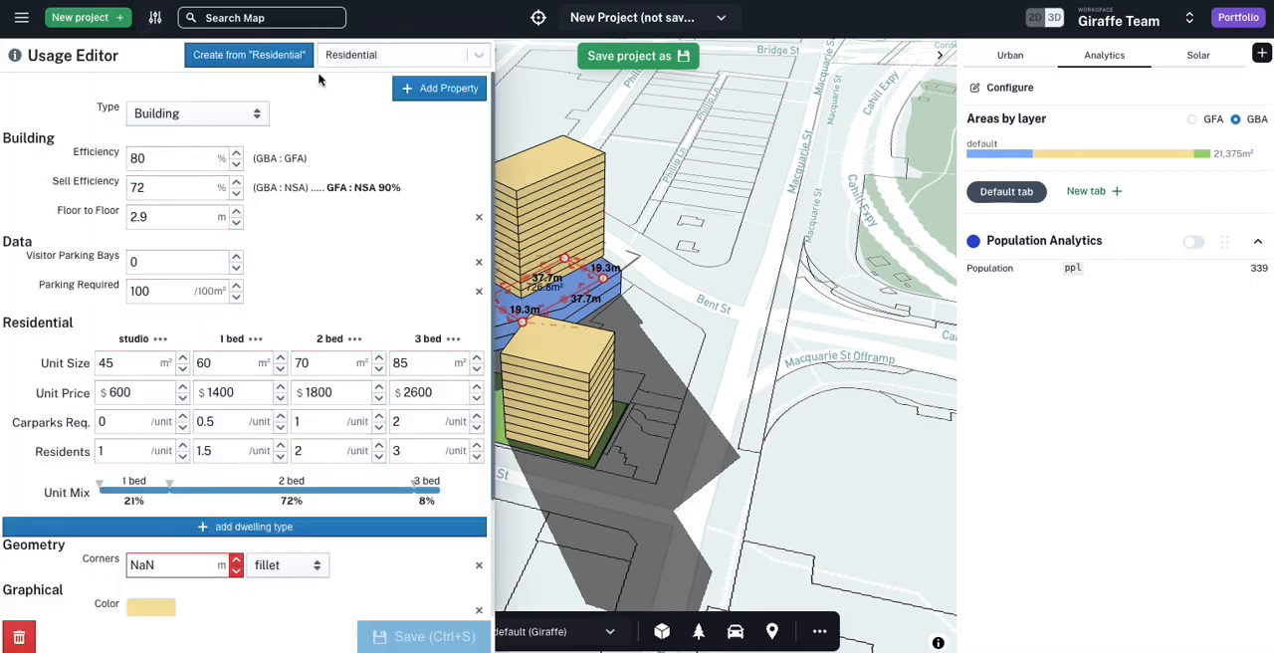
click(240, 57)
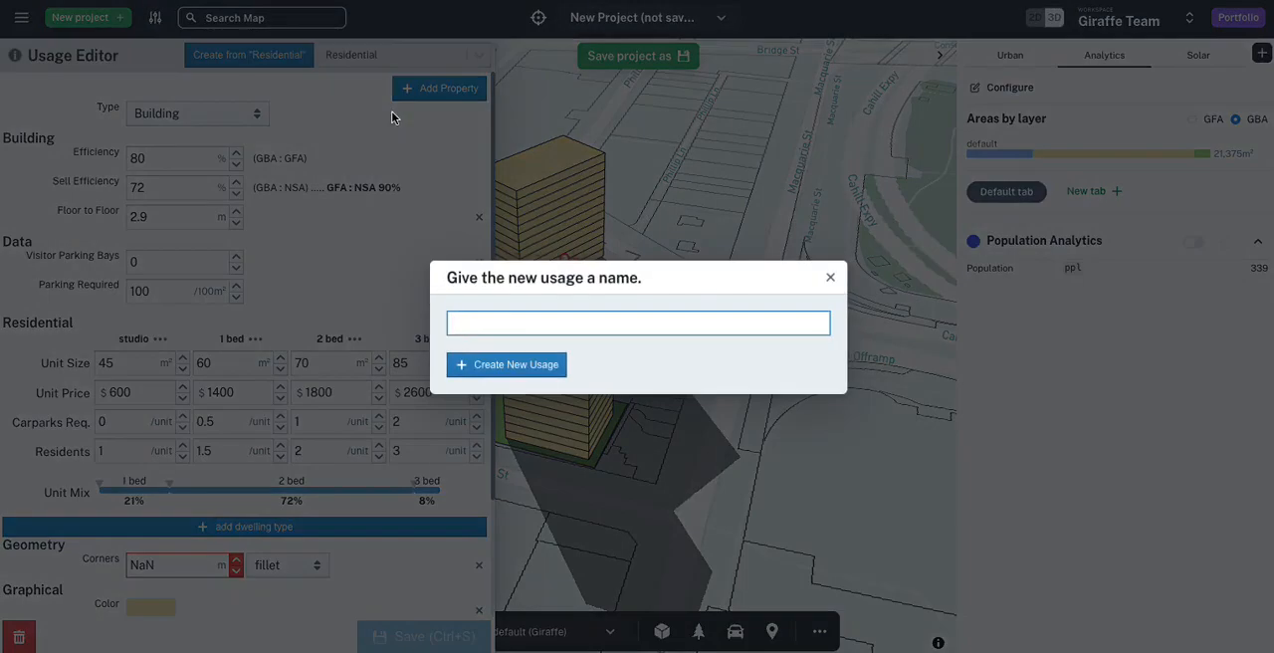
click(528, 365)
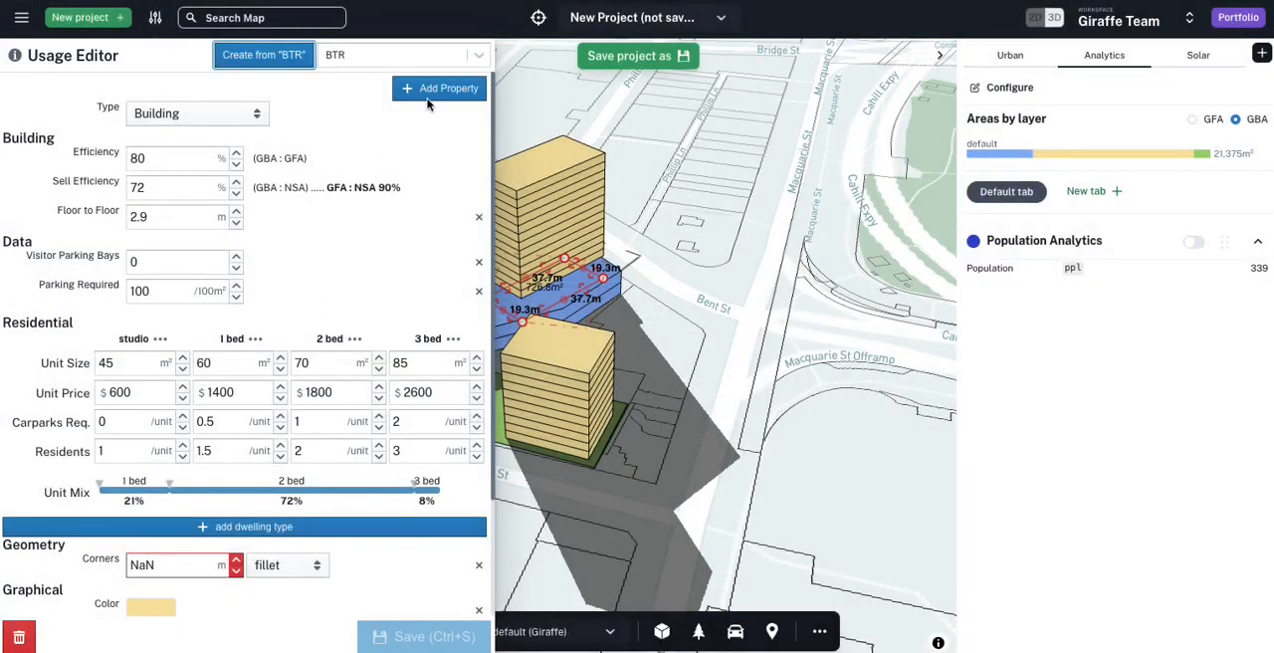
Step: Add a custom avgHouseholdSize property with the value 1.6 to the BTR usage and save it
click(428, 96)
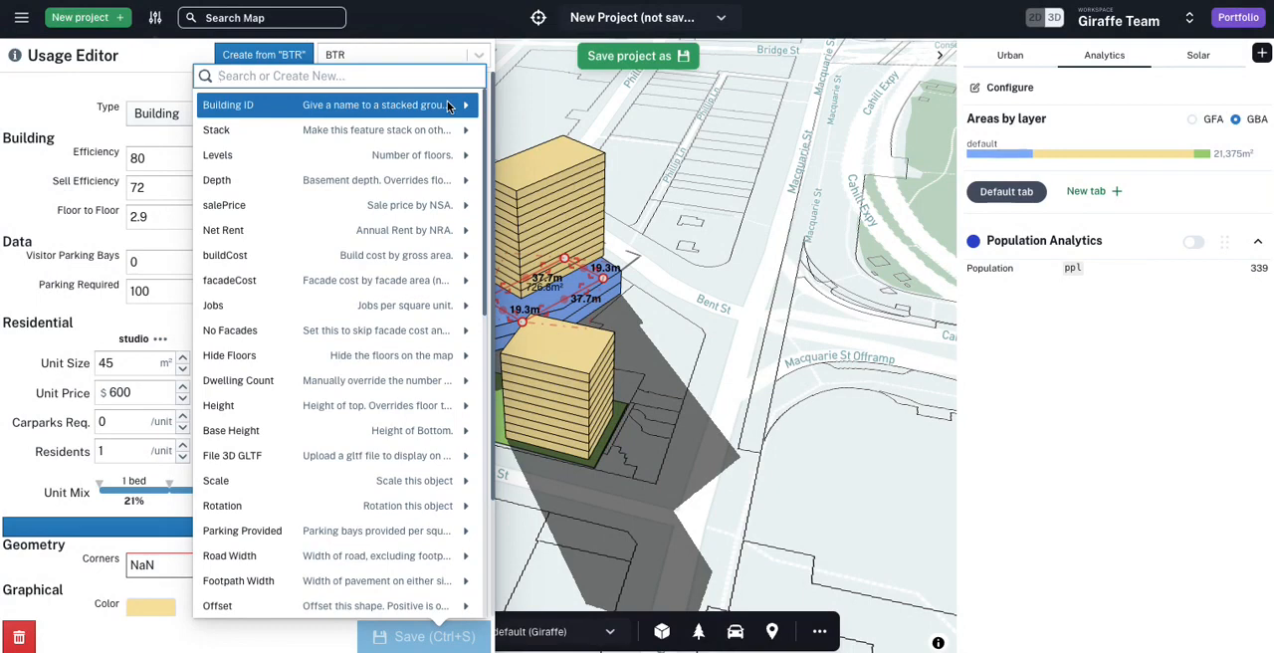
text(avg)
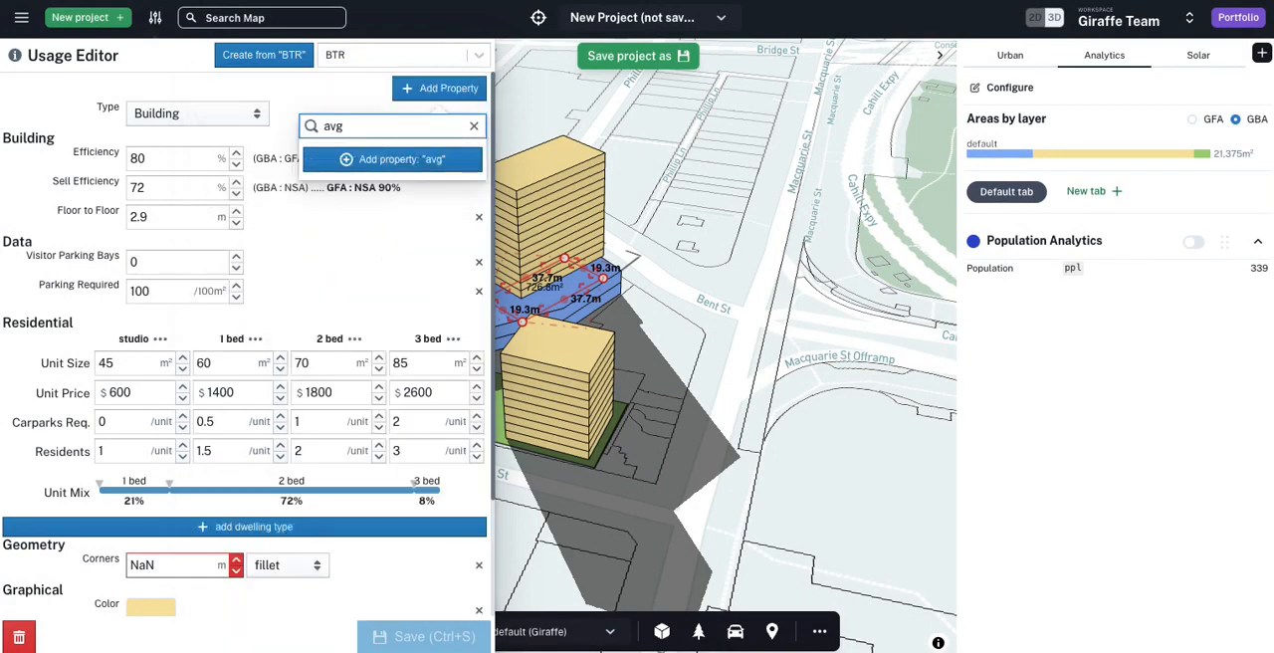
text(HouseholdSize)
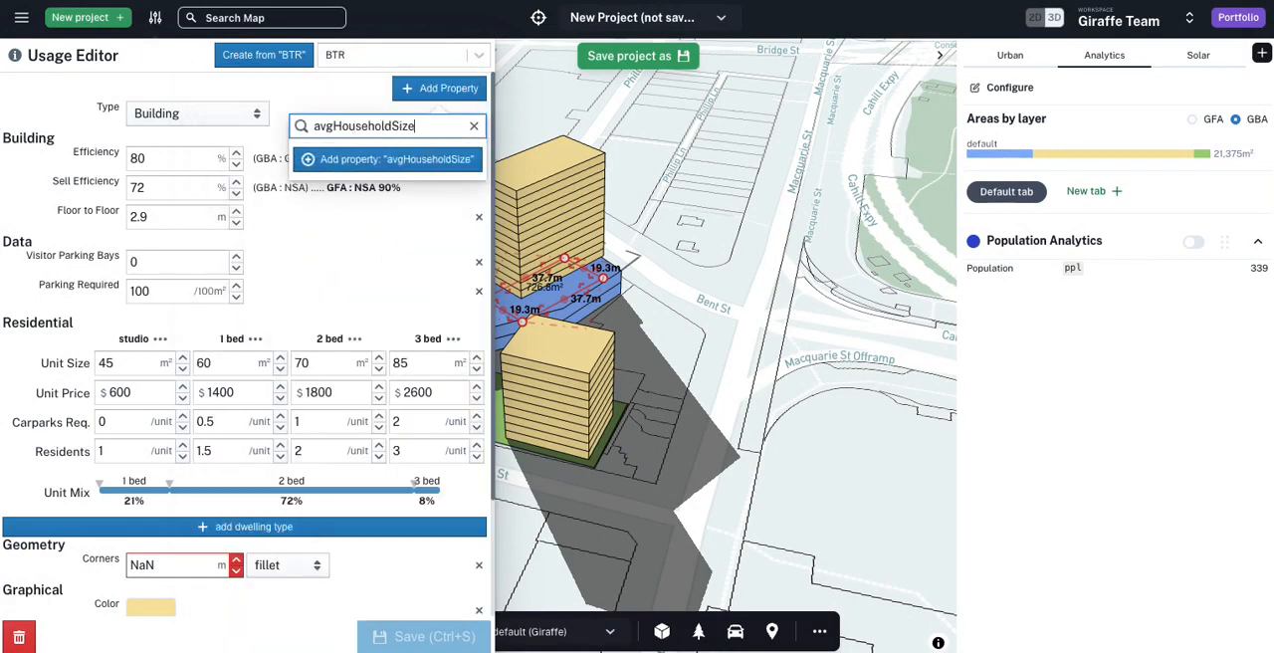
click(408, 159)
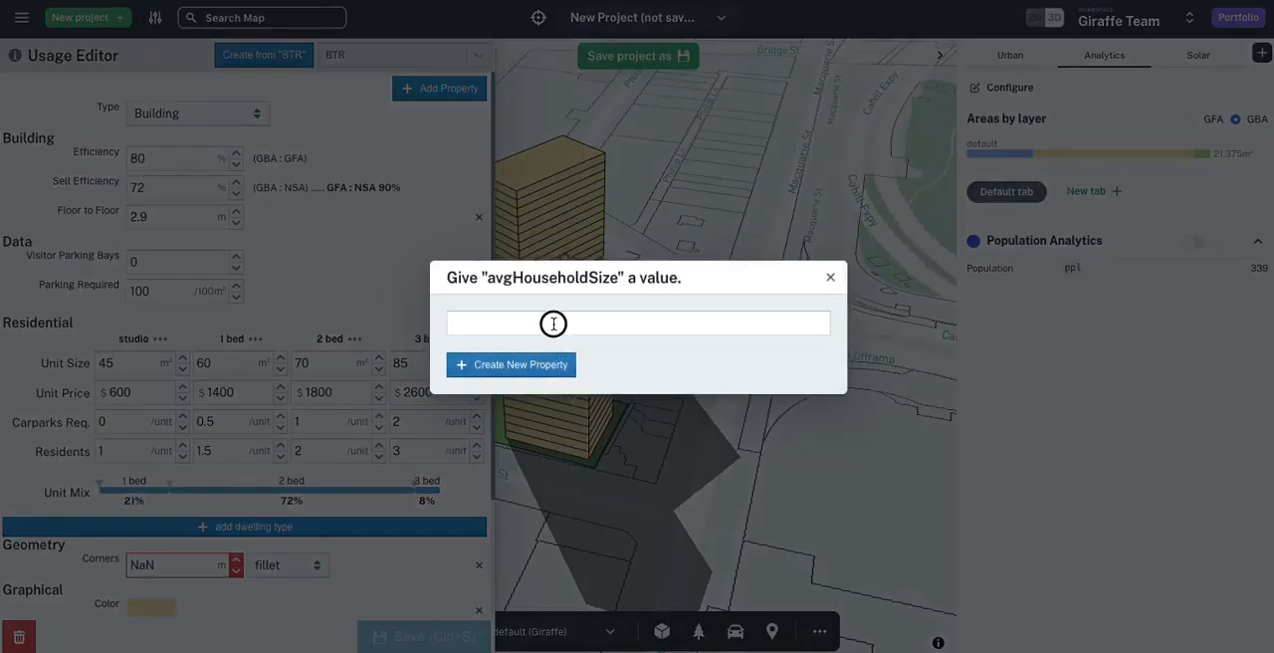
click(507, 364)
scroll(432, 389, down, 2)
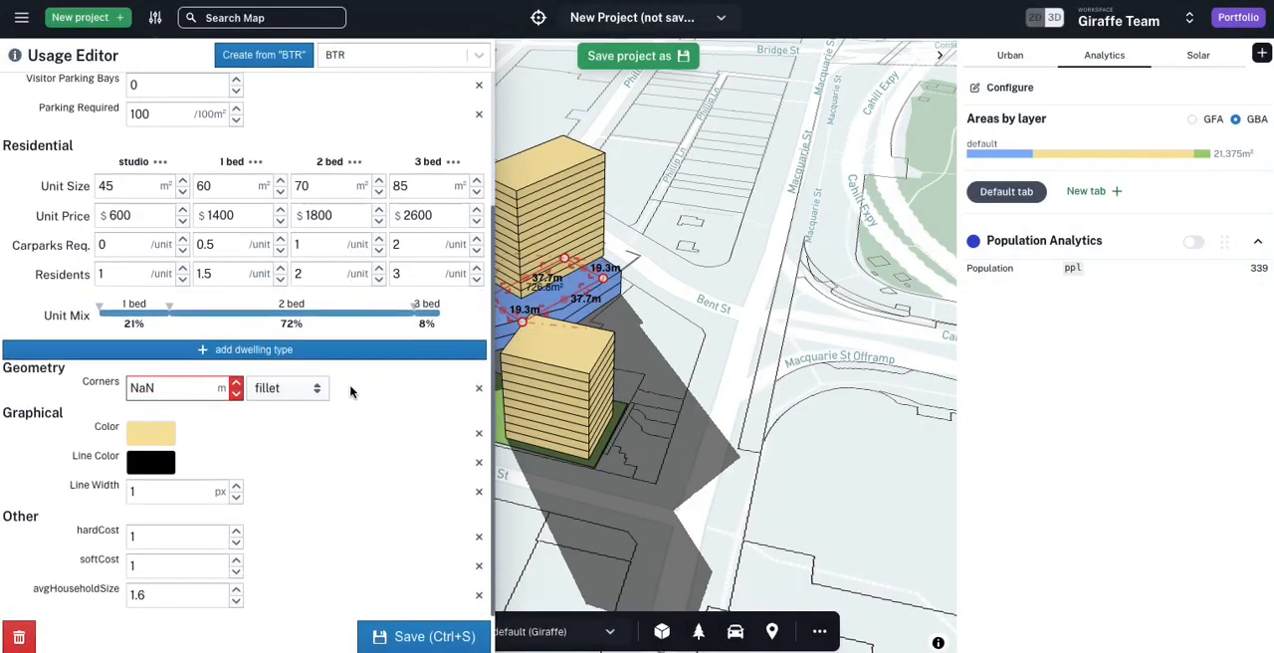
click(417, 634)
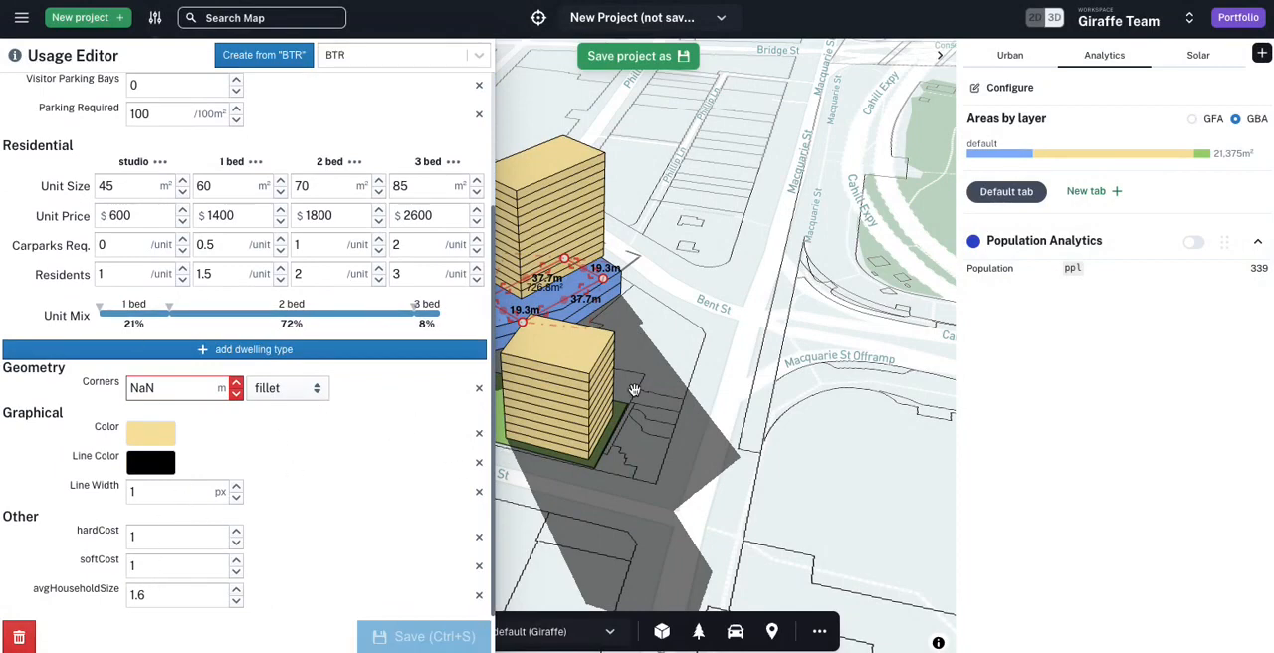
Step: Review the Residential usage's properties in the Usage Editor, then close the editor
click(389, 56)
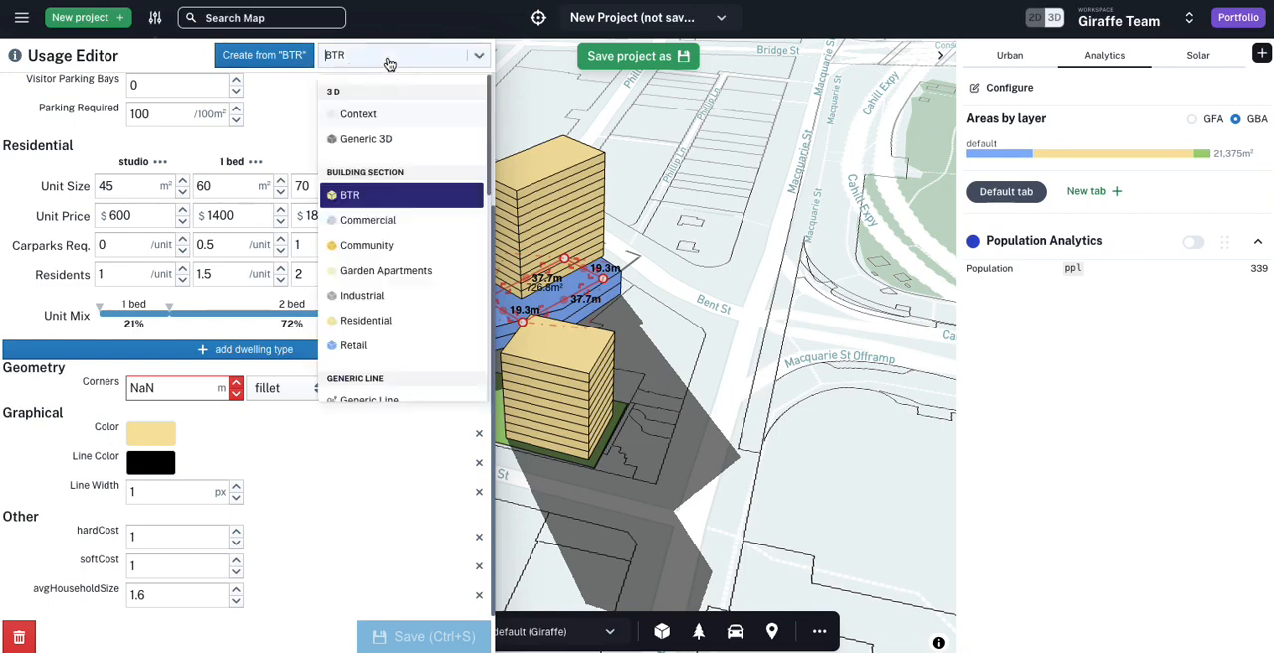
text(re)
click(368, 115)
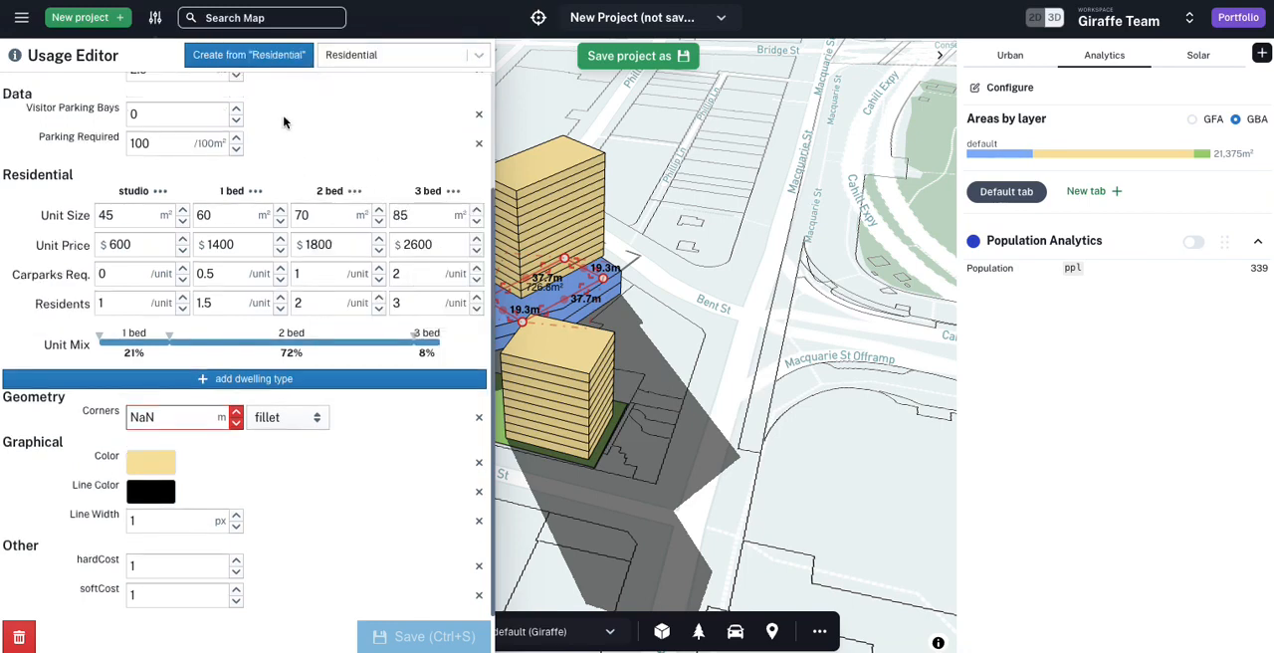
scroll(423, 141, up, 3)
click(774, 281)
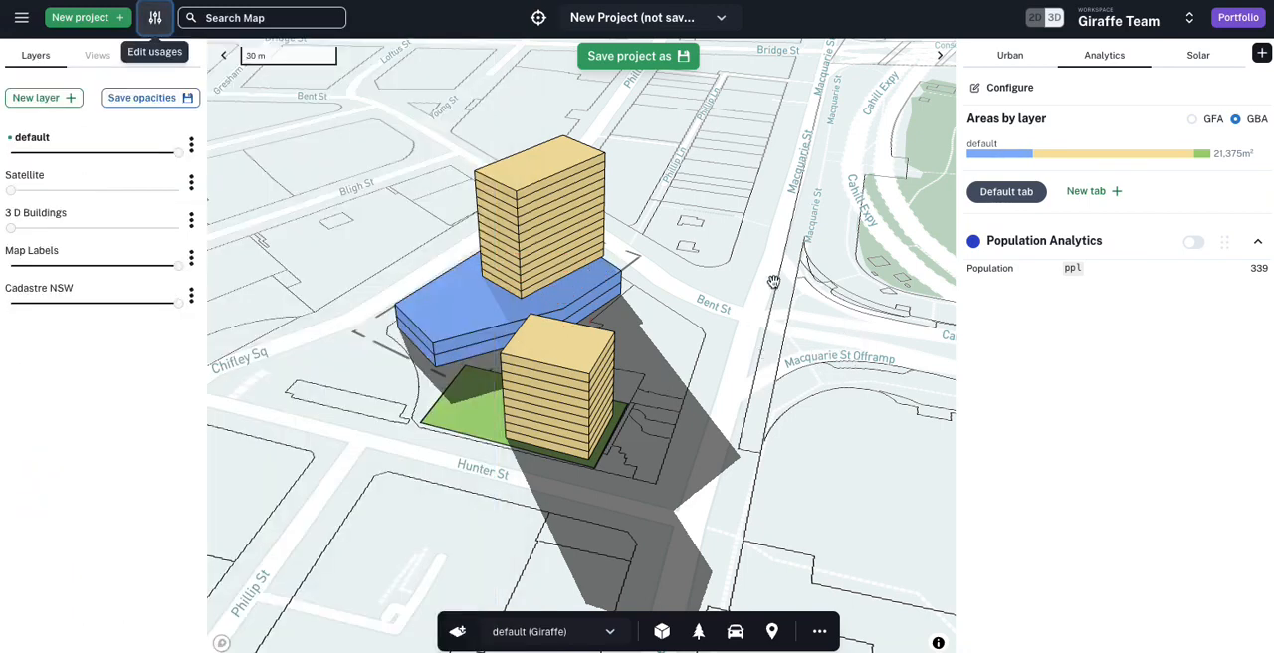
Step: Filter the usages table in the analytics configuration to the Avg Household Size property
click(993, 91)
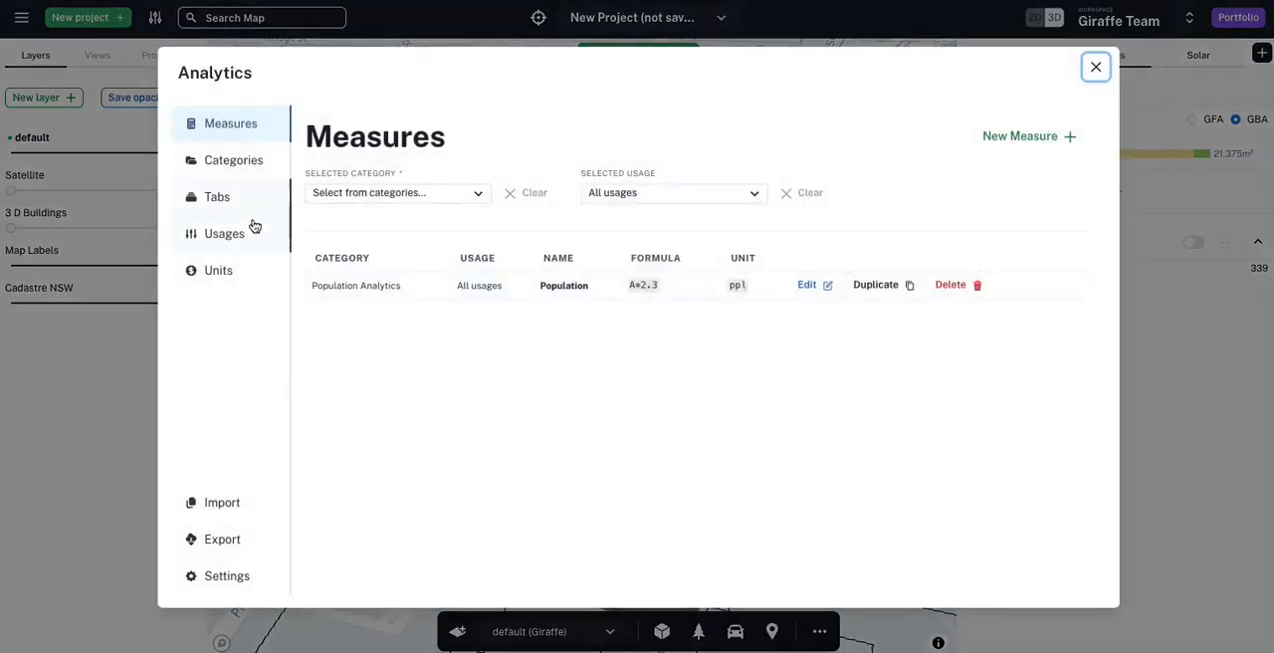
click(251, 231)
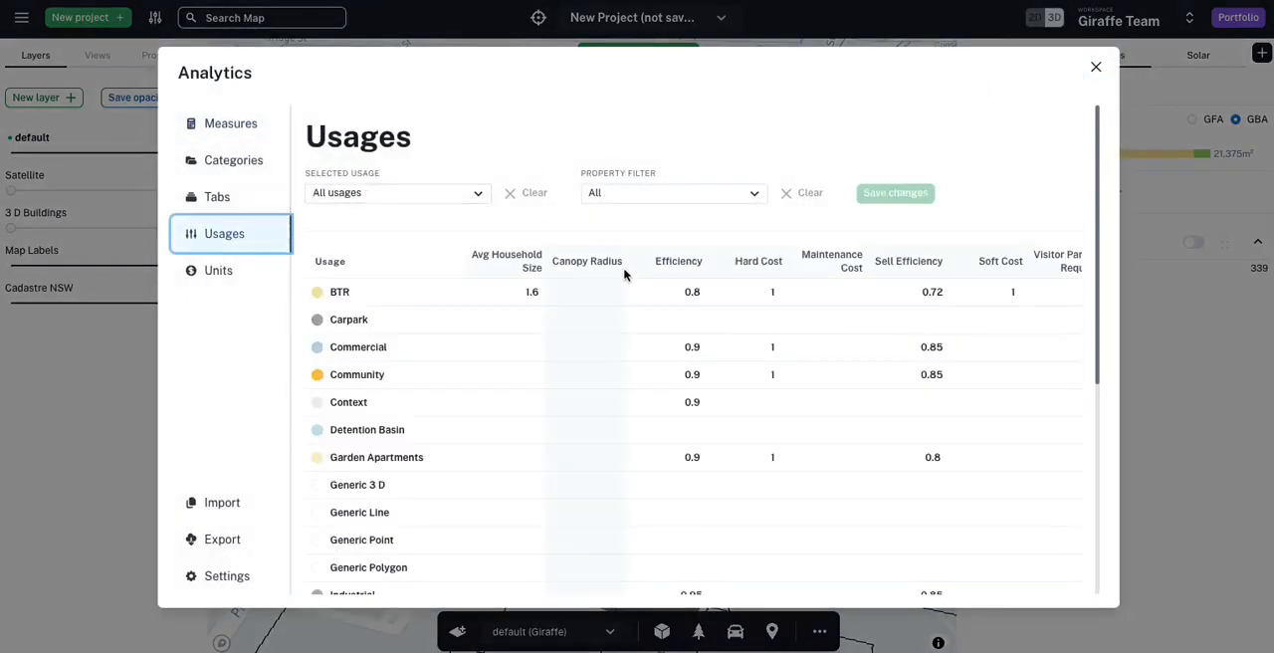
scroll(638, 233, down, 1)
scroll(691, 242, right, 1)
click(657, 170)
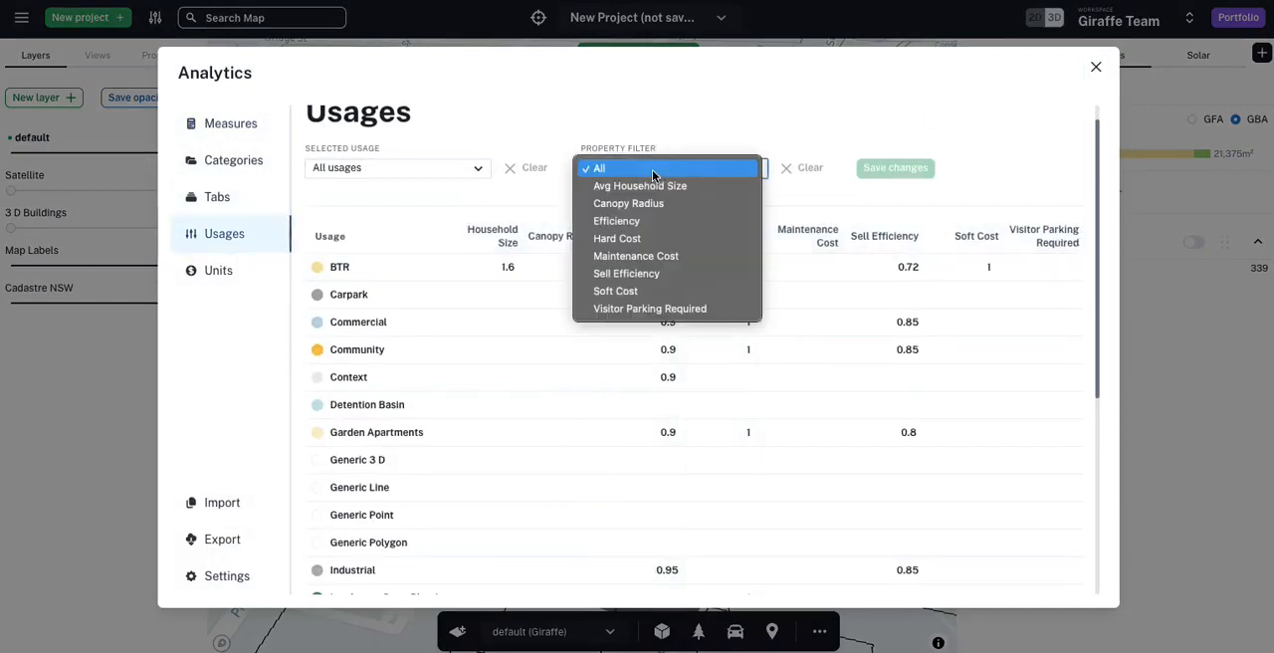
click(646, 187)
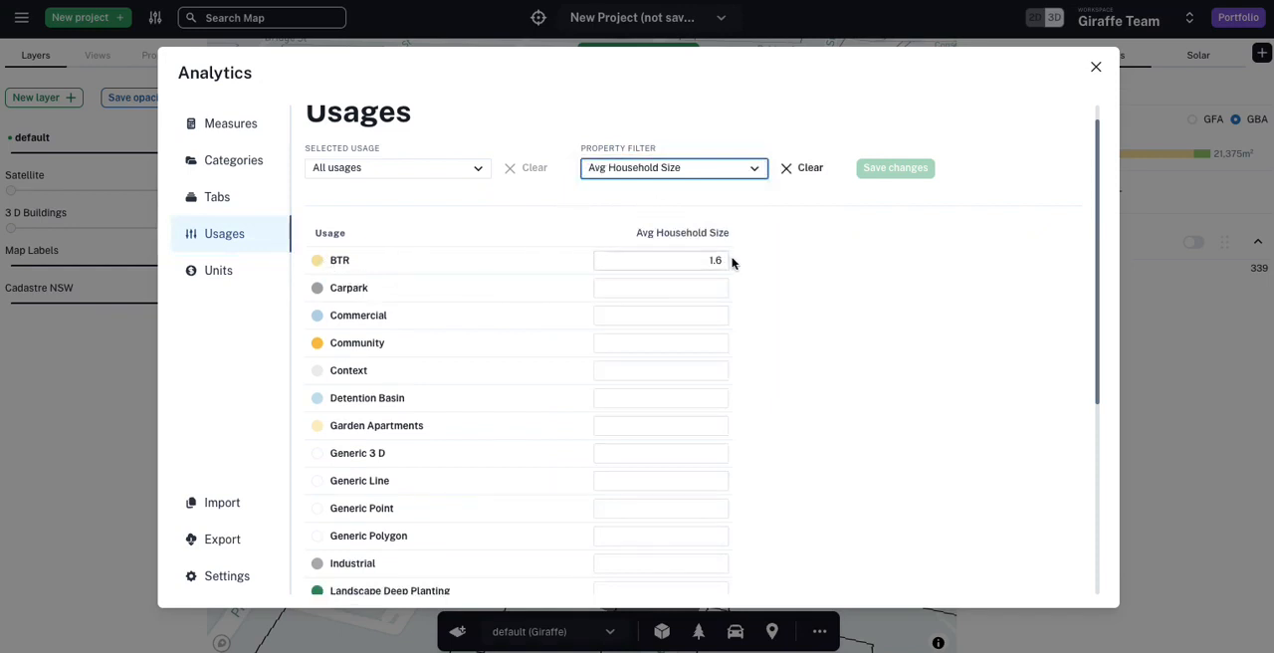
Step: Set the Residential usage's Avg Household Size to 3, save the change and close the analytics configuration
scroll(423, 347, down, 5)
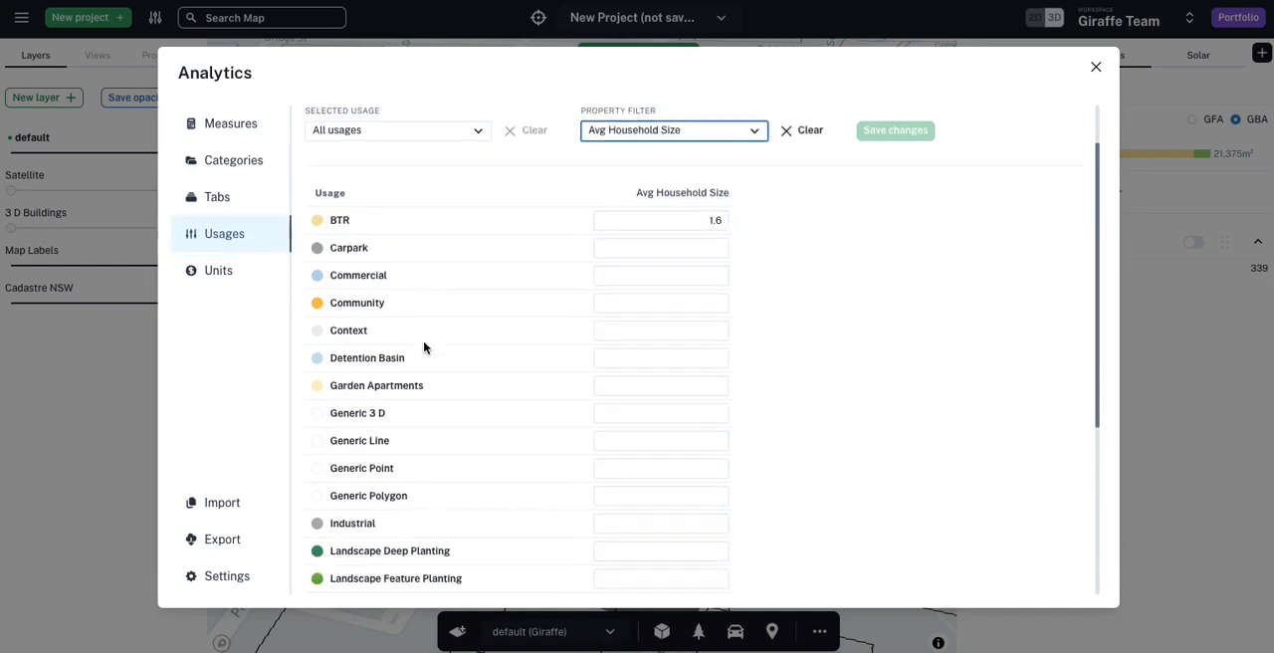
click(669, 556)
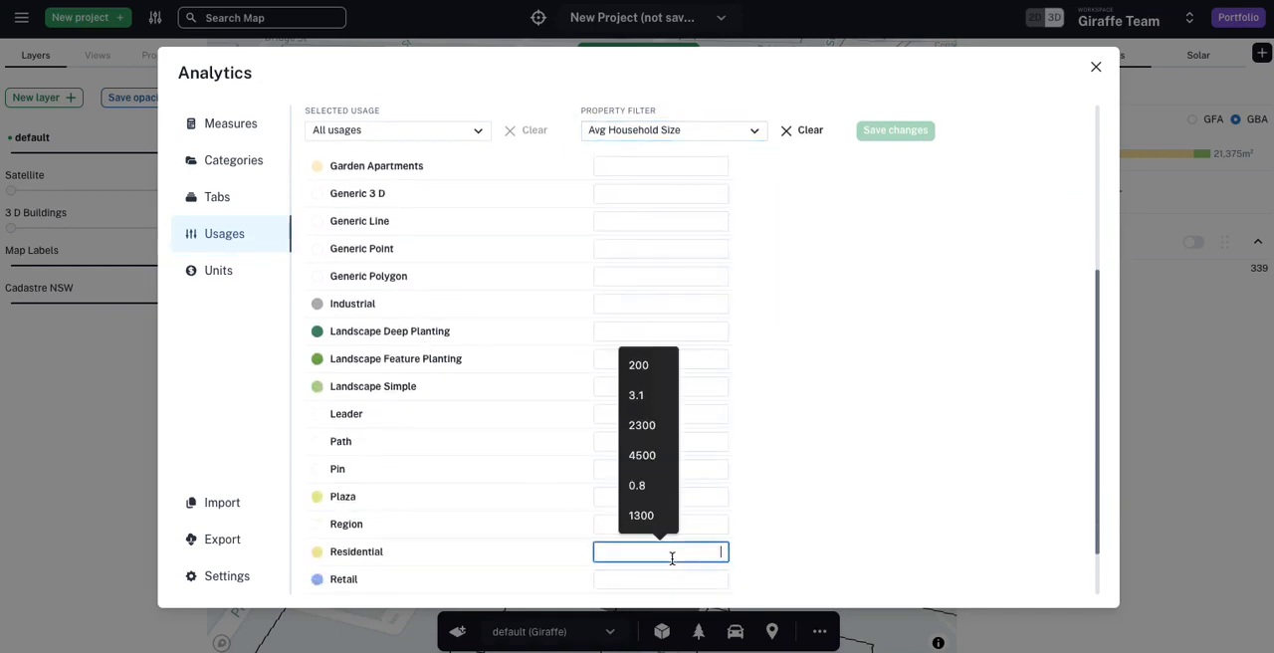
text(3)
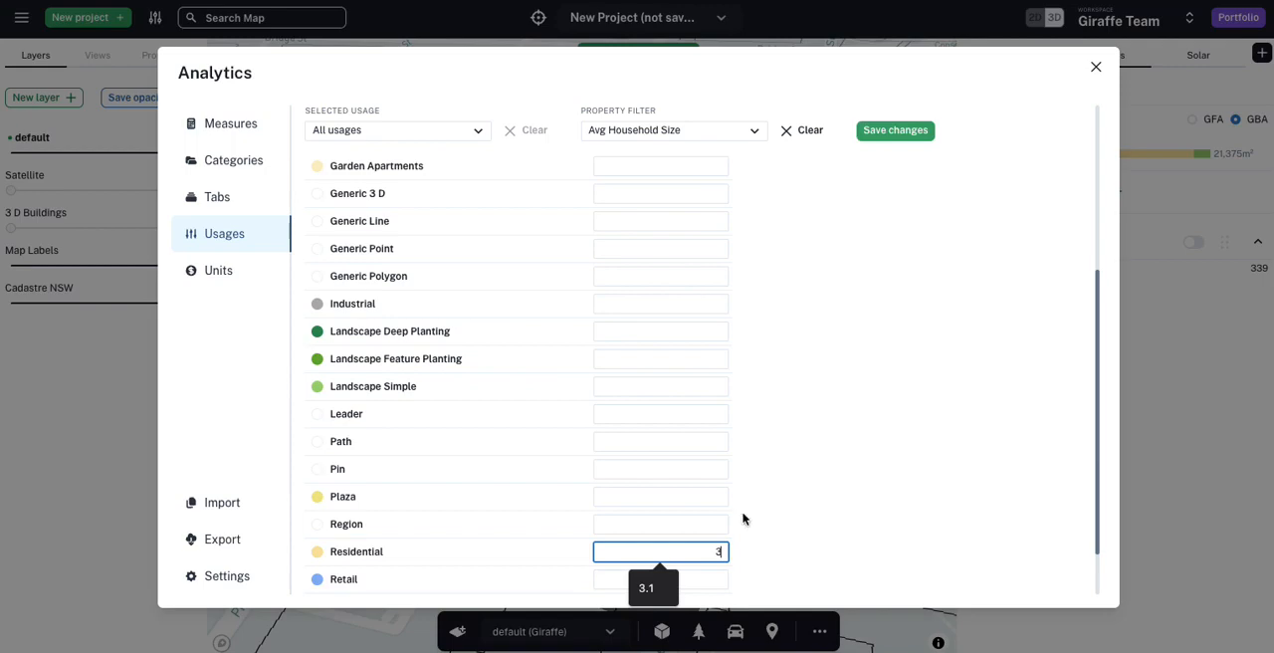
click(868, 138)
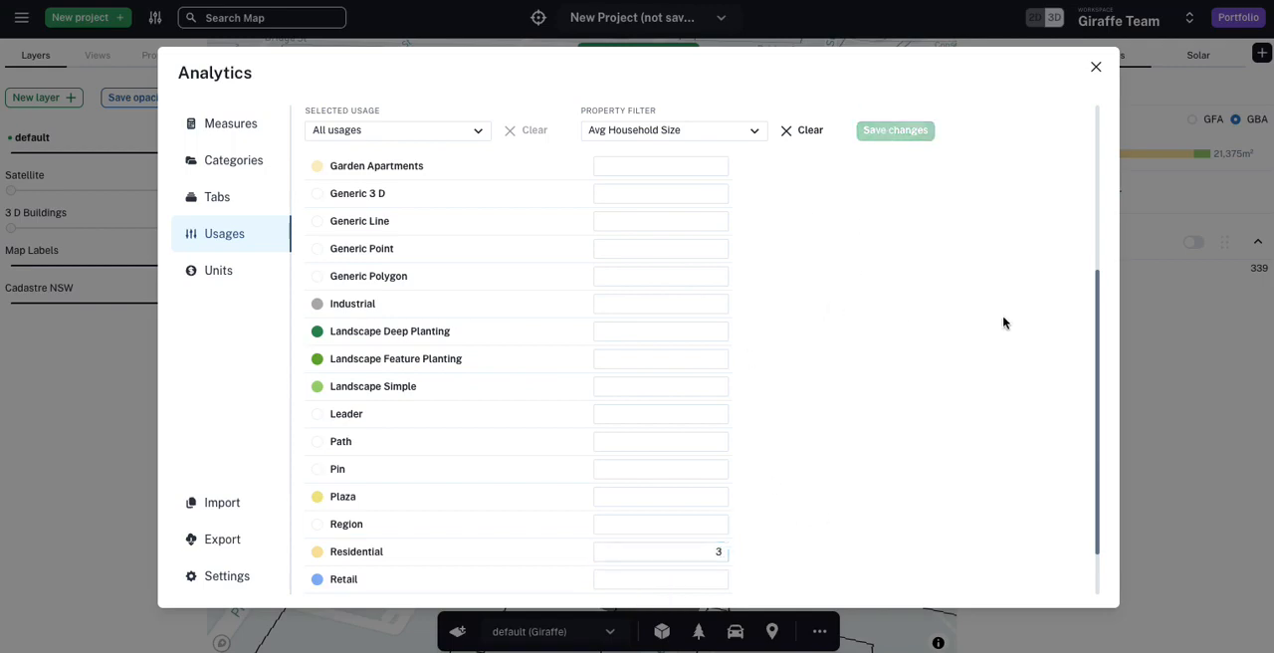
click(1166, 342)
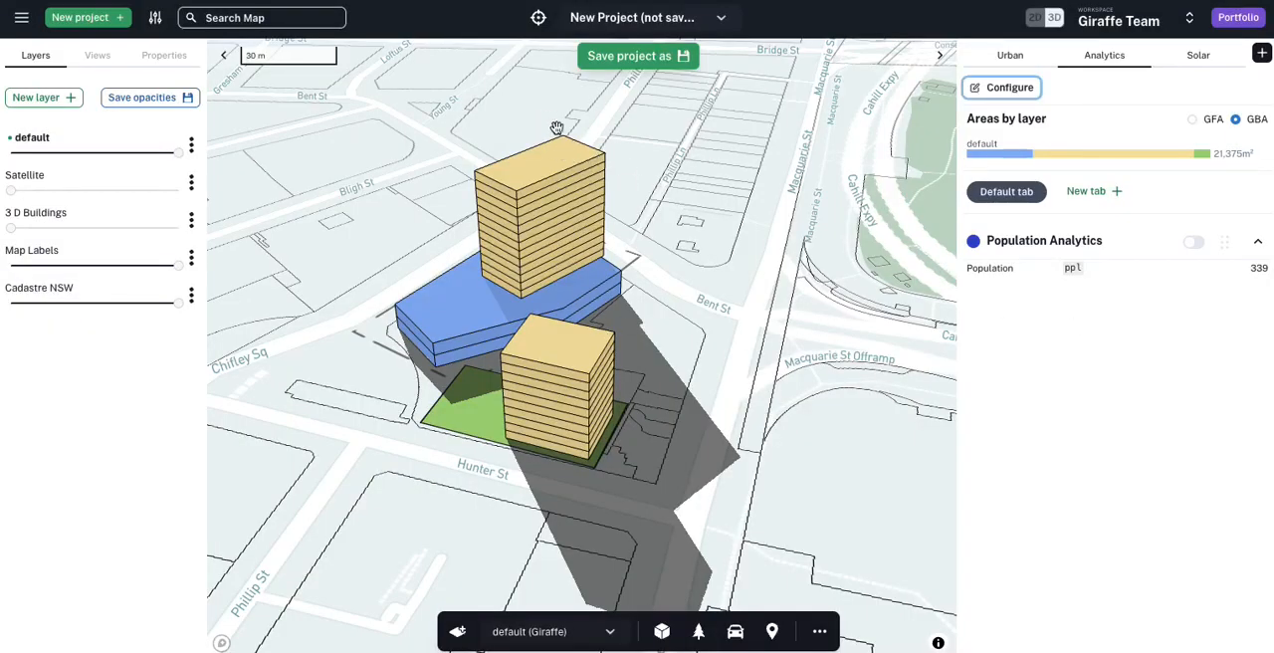
Step: Add the Avg Household Size property as component B of the Population measure
click(985, 270)
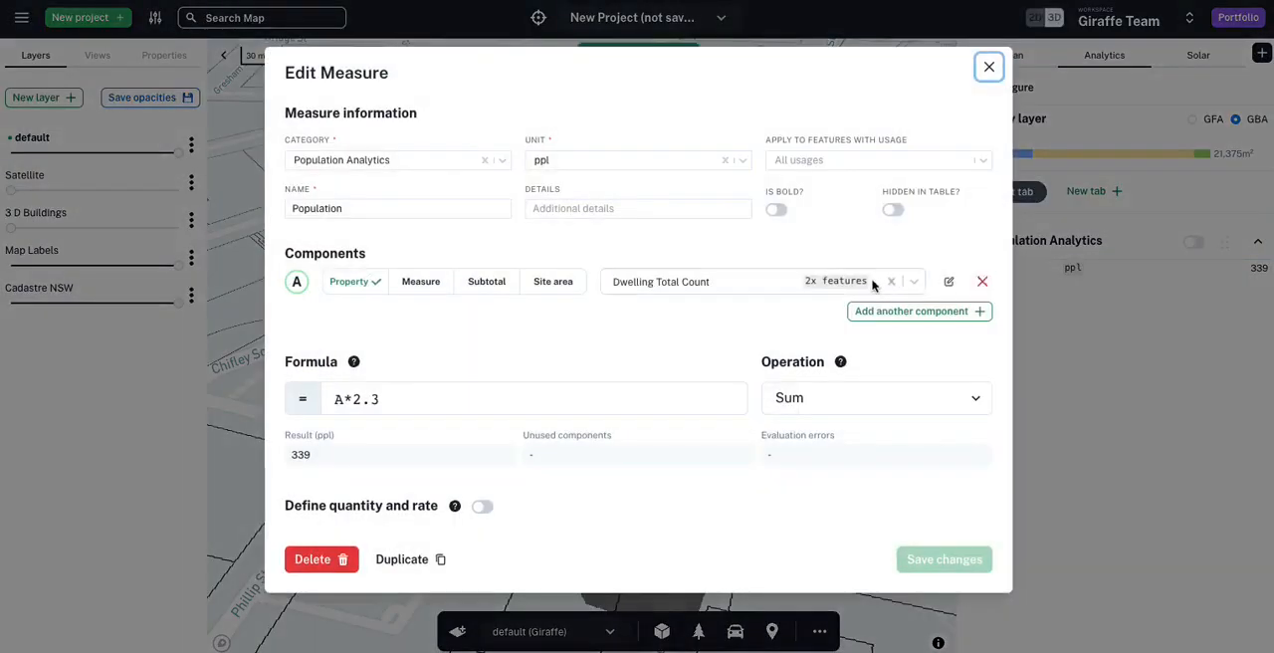
click(366, 398)
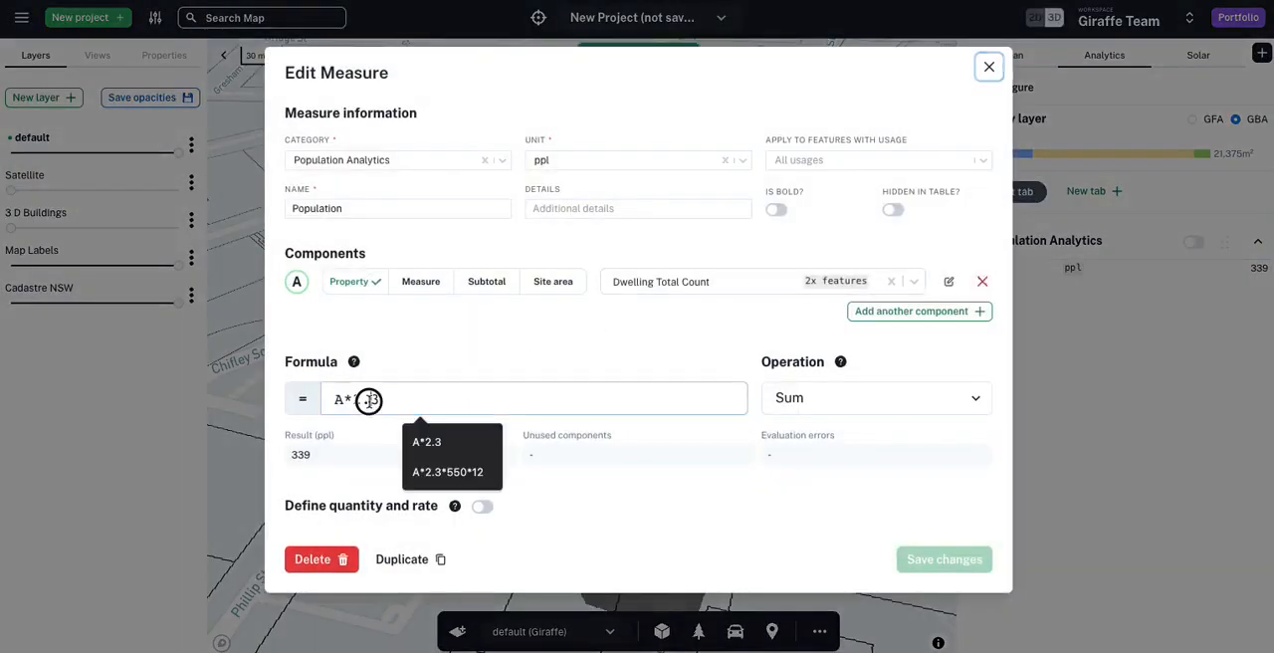
click(854, 312)
click(644, 314)
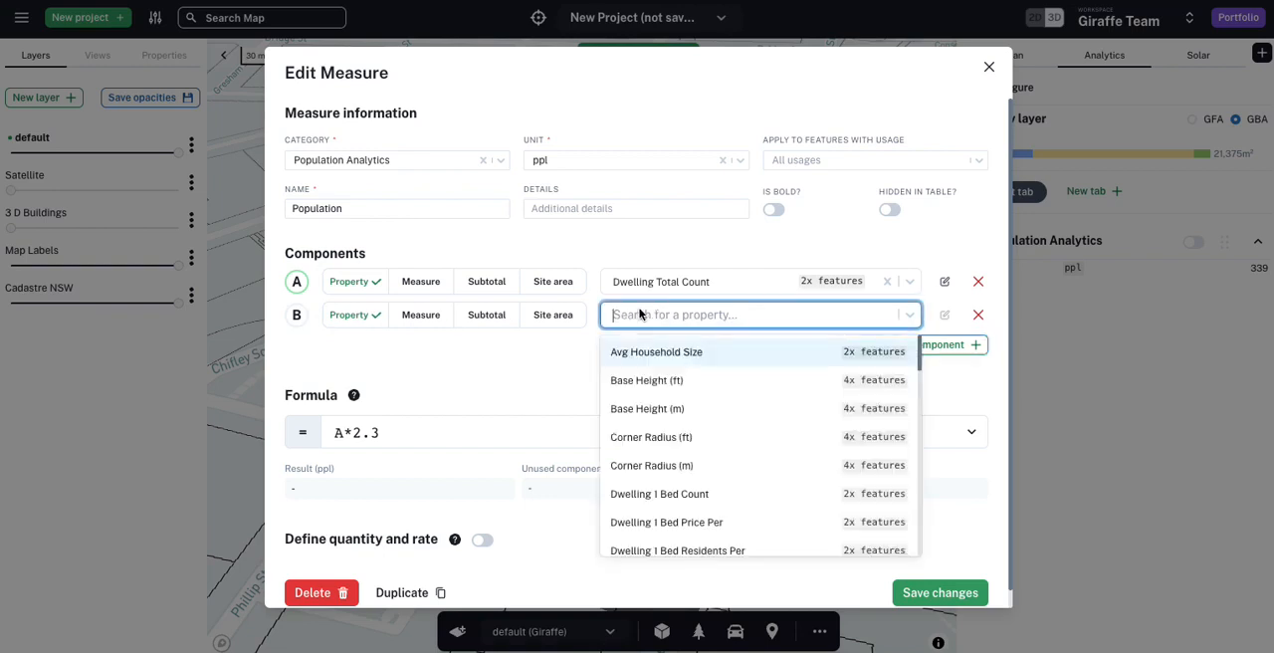
text(av)
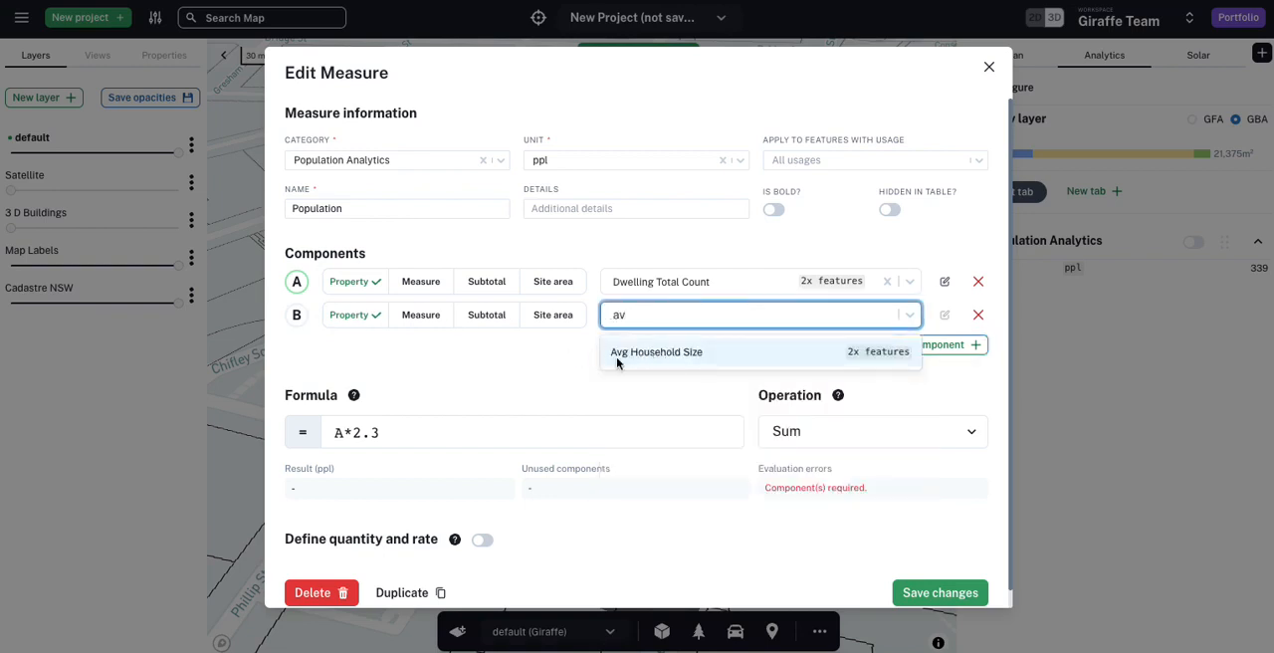
click(633, 353)
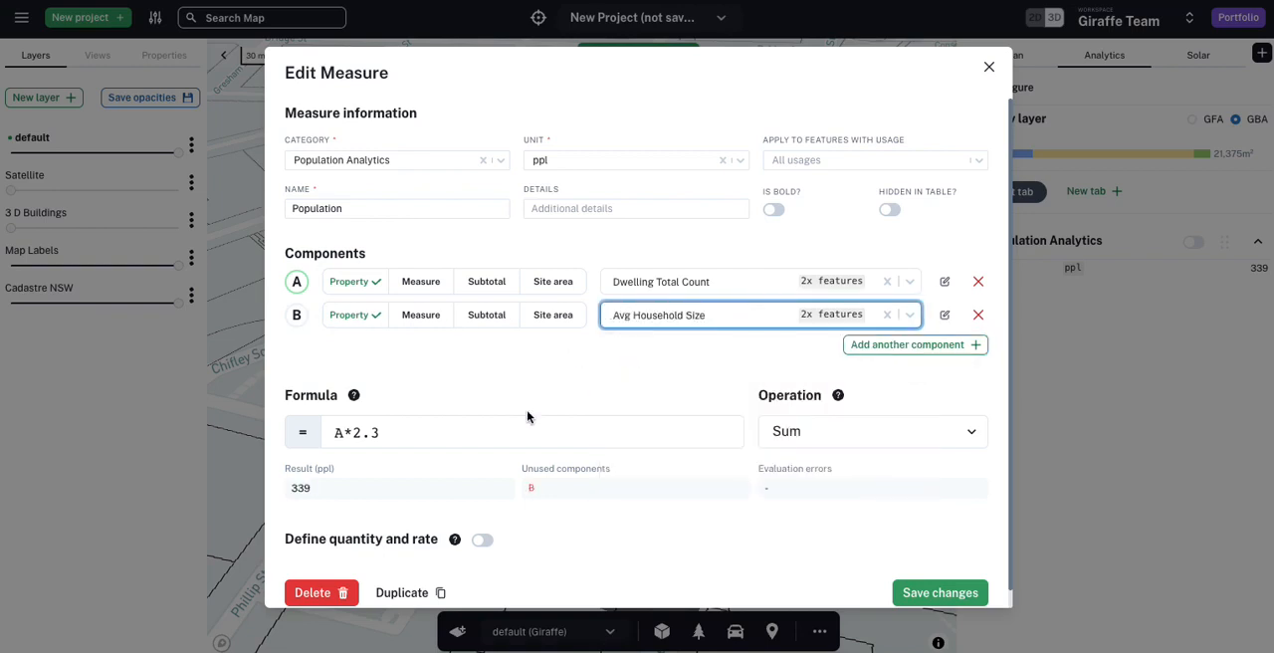
Step: Change the Population measure's formula to A*B and save the measure
click(404, 431)
key(BackSpace)
key(BackSpace)
key(BackSpace)
text(B)
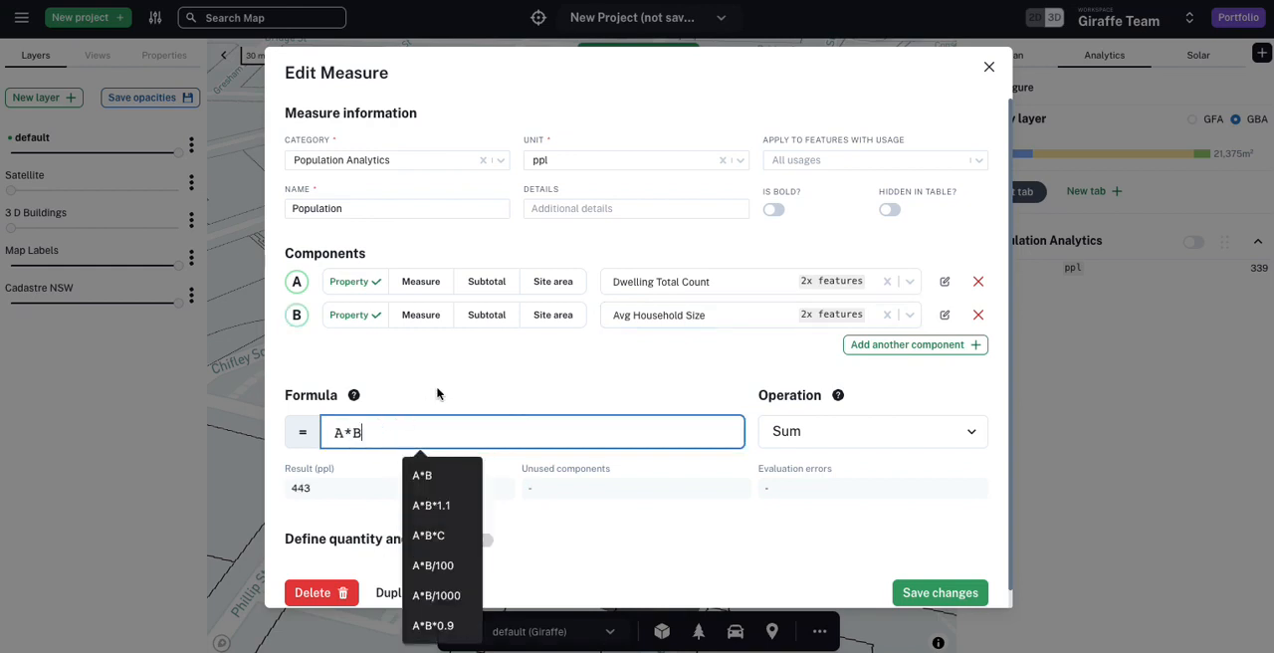
click(393, 402)
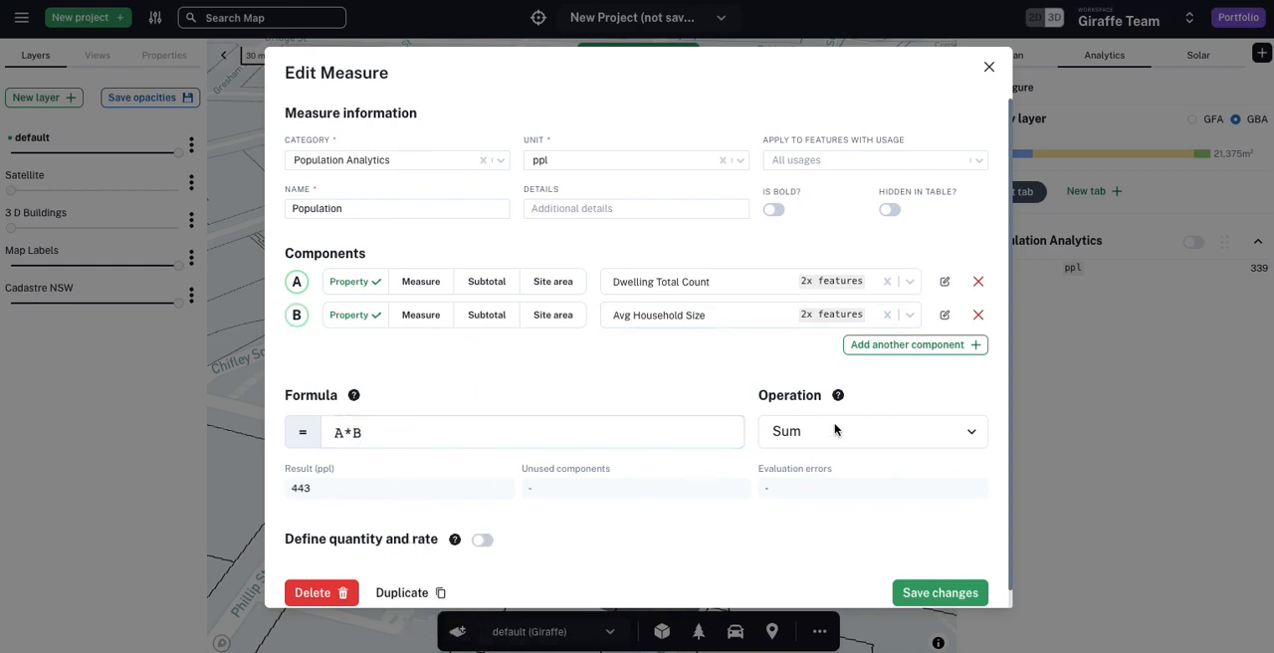
click(932, 589)
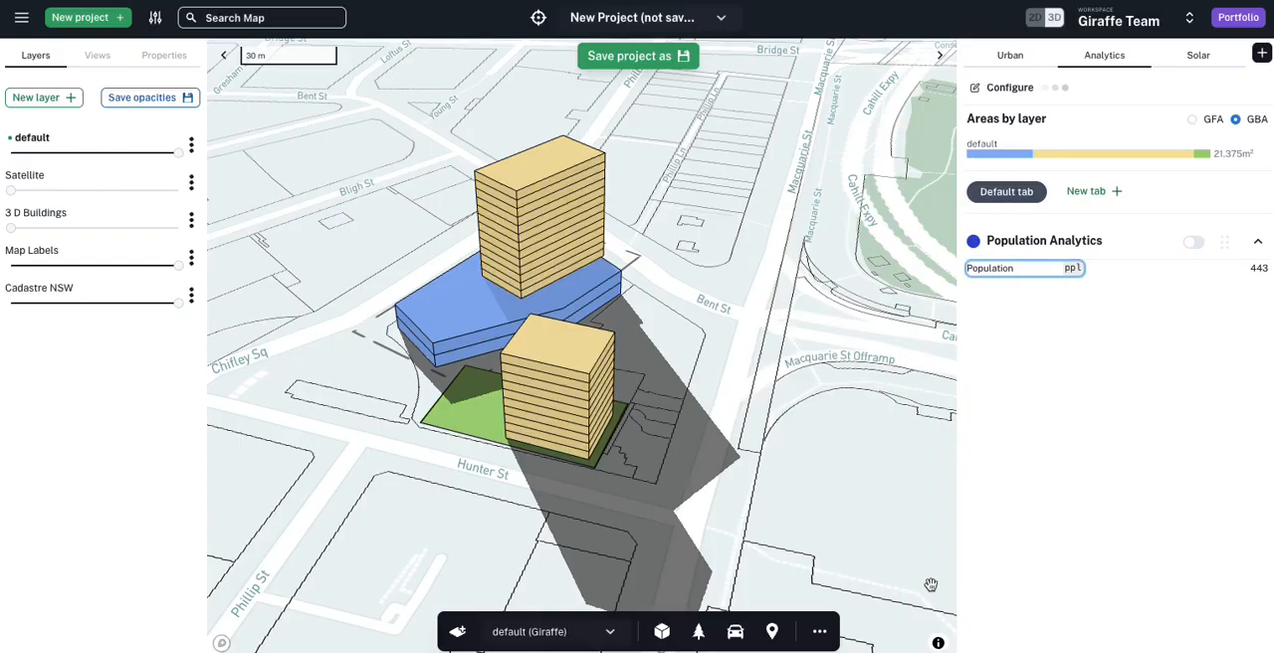
Step: Check the dwelling count and average household size behind the Population measure for both residential towers
click(1254, 270)
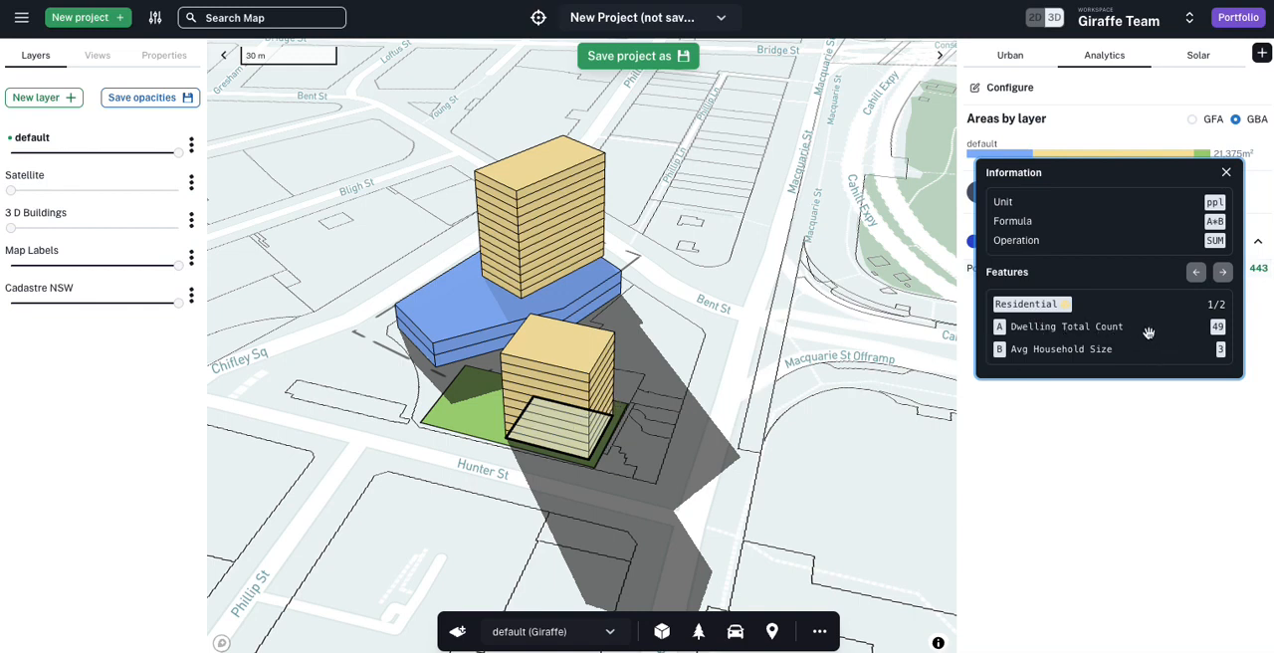
click(1224, 272)
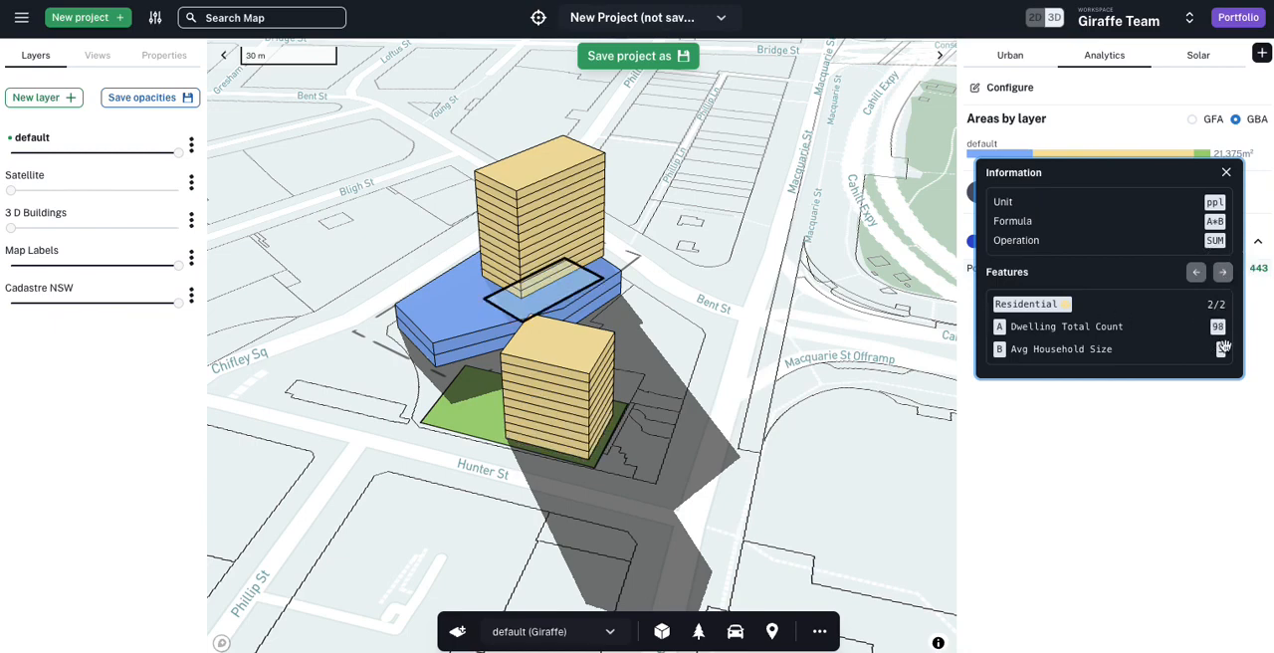
click(606, 166)
Step: Change the taller tower's usage from Residential to BTR
click(604, 169)
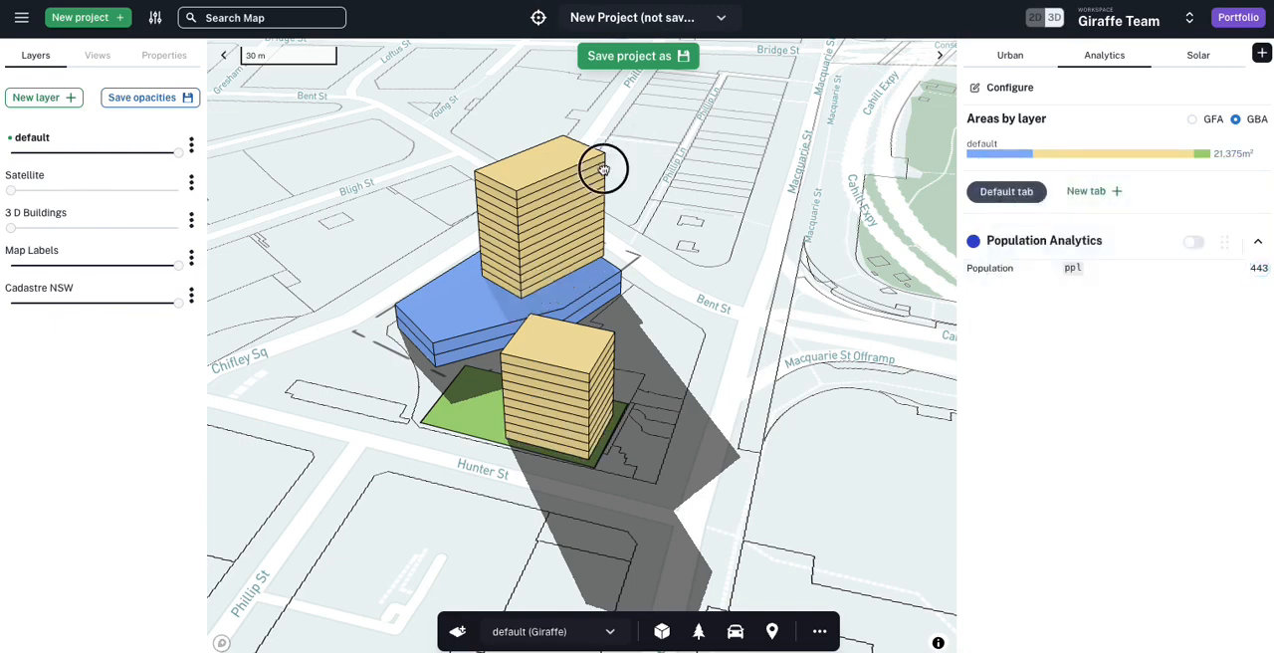
click(112, 139)
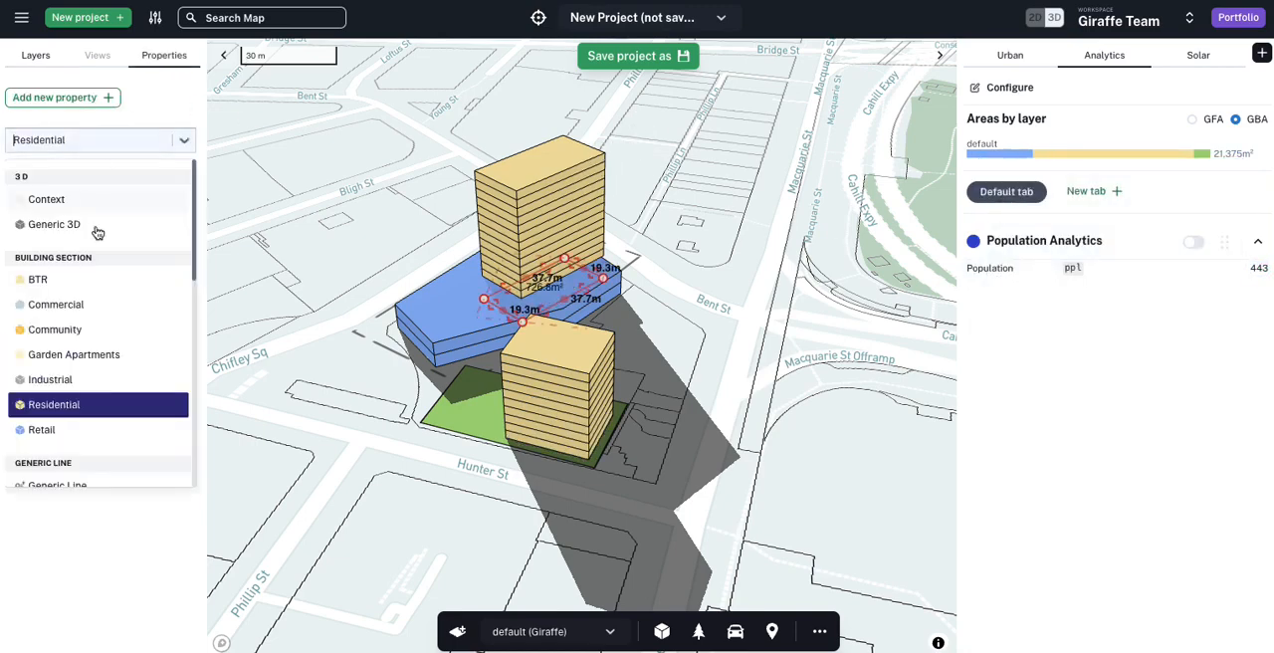
click(38, 279)
key(Escape)
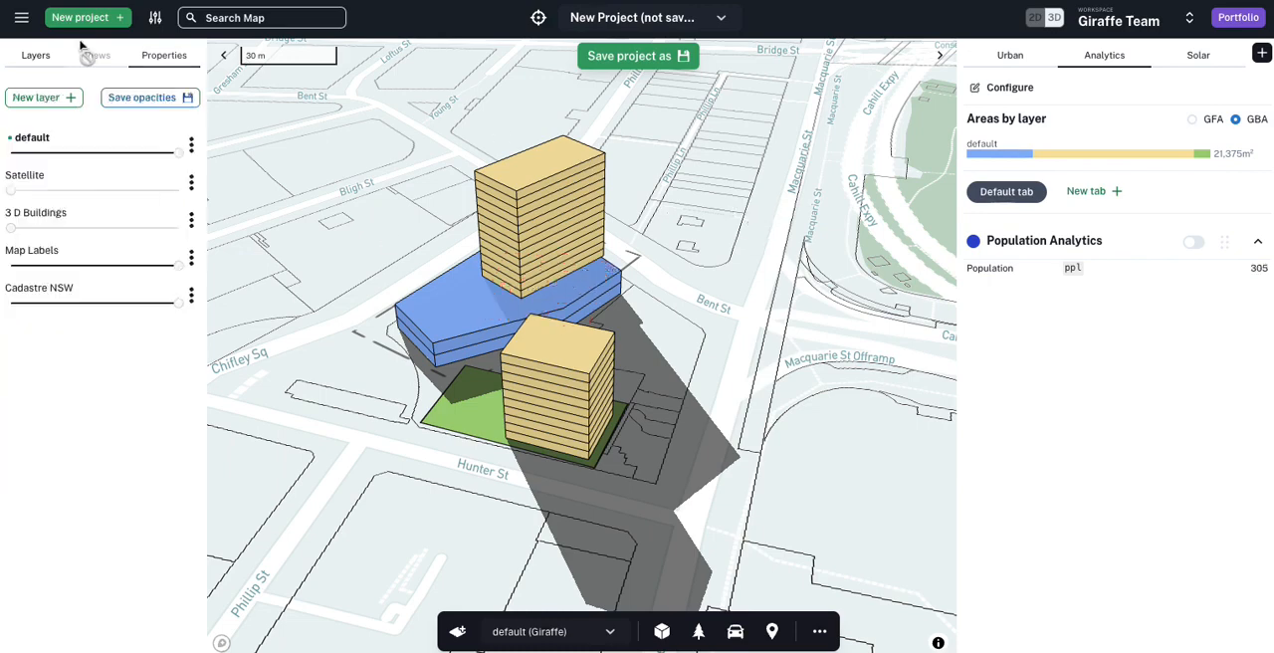
Step: Recolor the Residential usage to a darker brown, save it and close the usage editor
click(157, 18)
scroll(332, 89, down, 3)
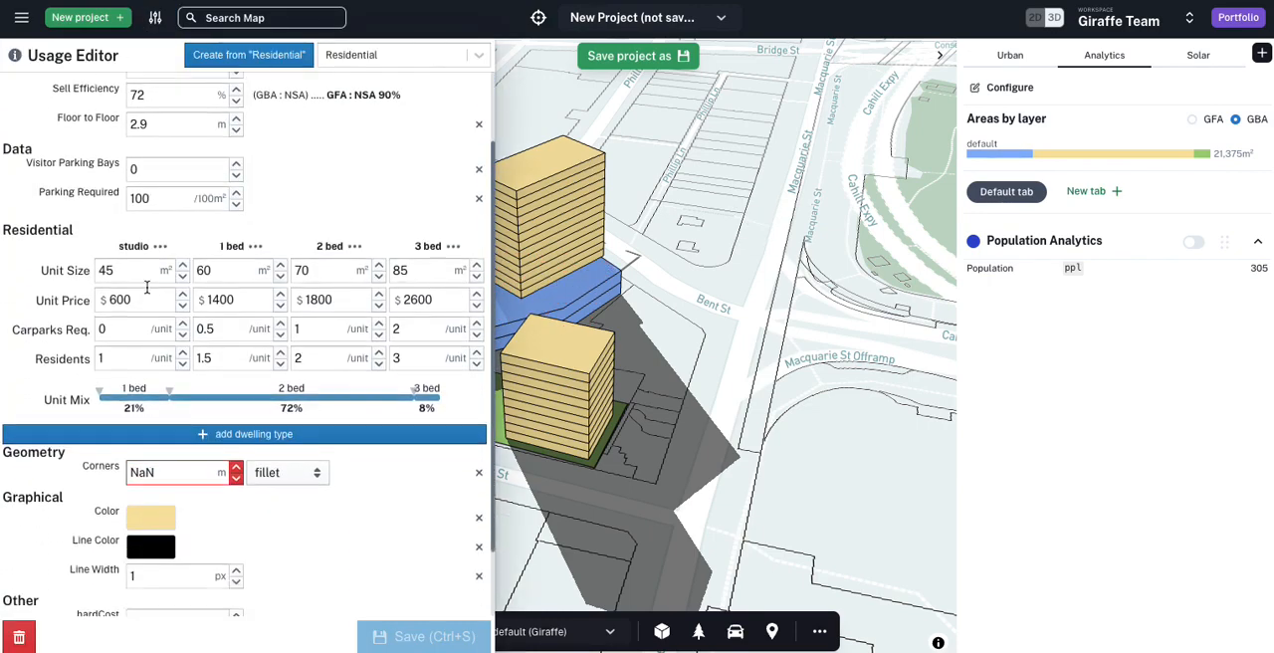
click(150, 546)
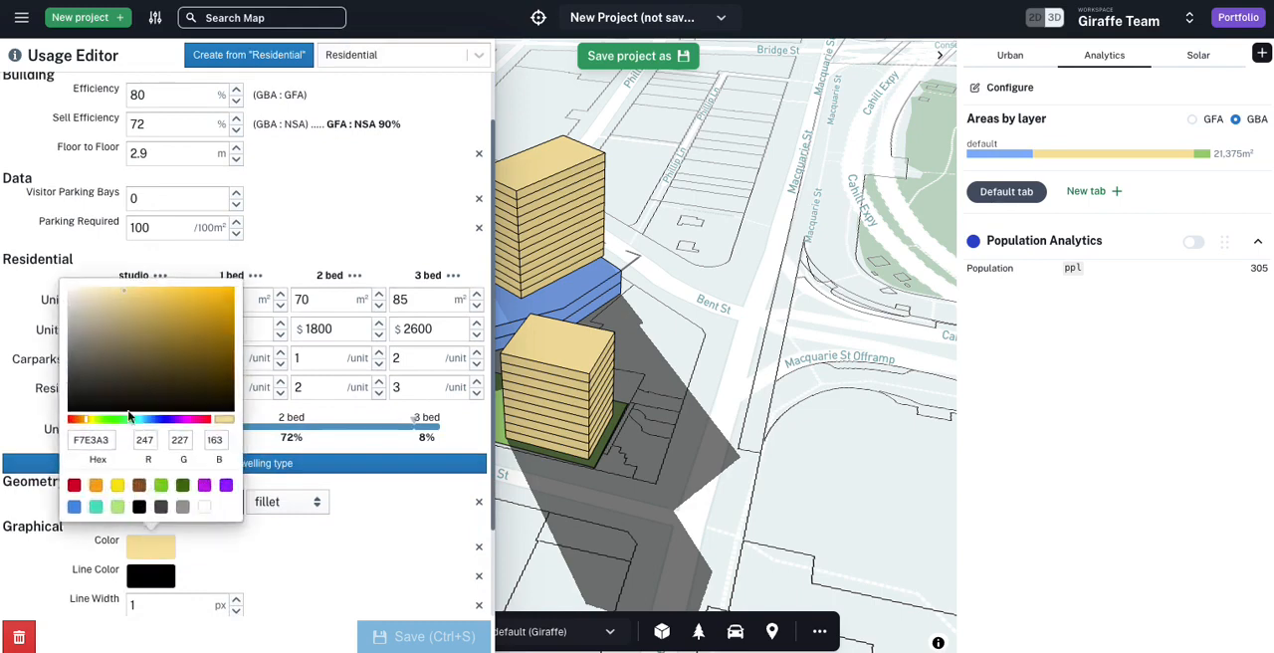
click(145, 333)
click(453, 638)
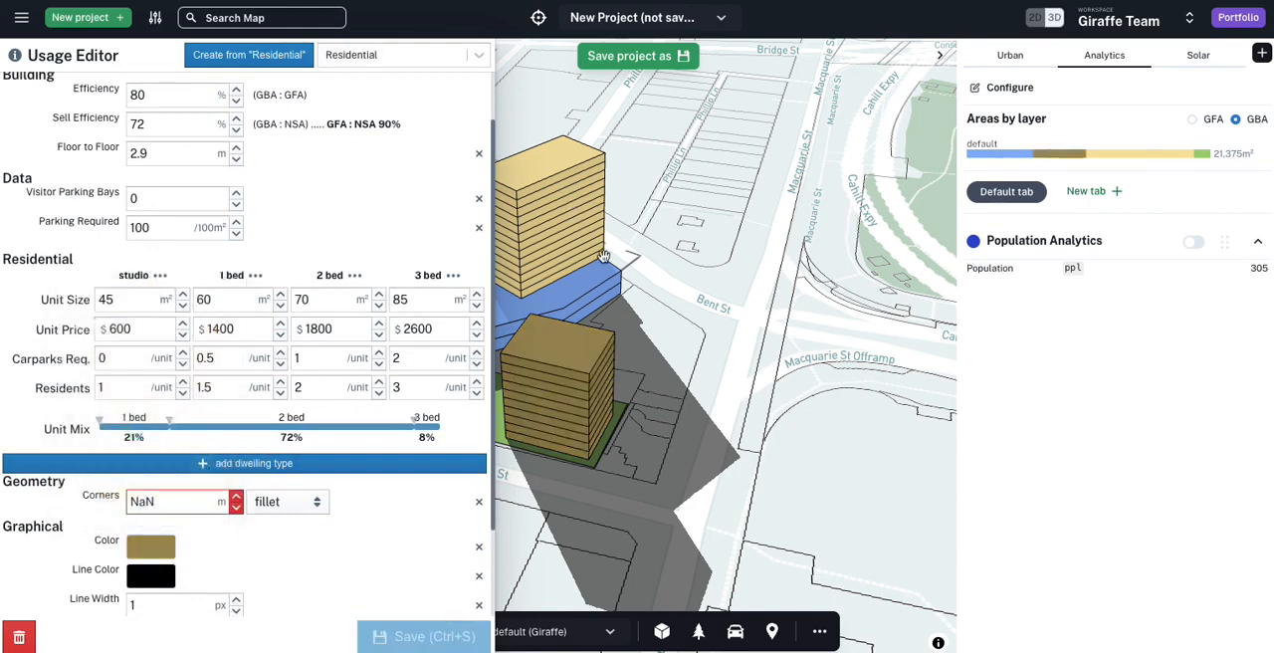
click(689, 319)
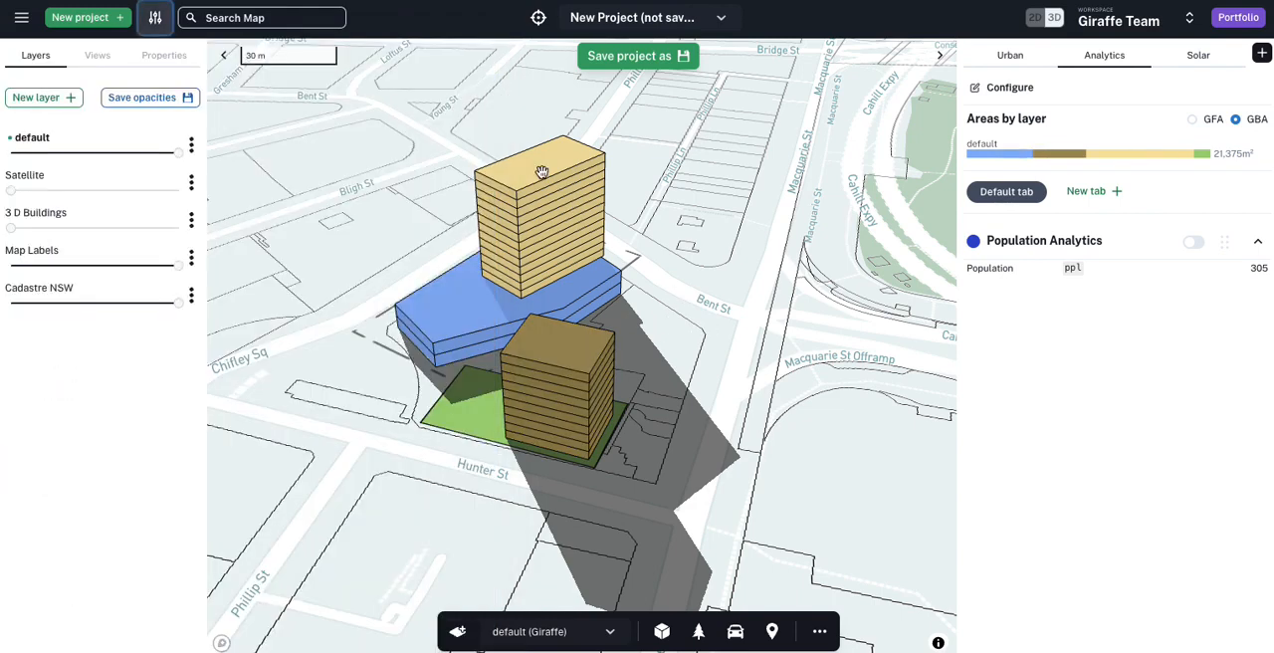
Step: Check the dwelling count and average household size behind the Population measure for the BTR and Residential towers
click(1260, 270)
click(1223, 274)
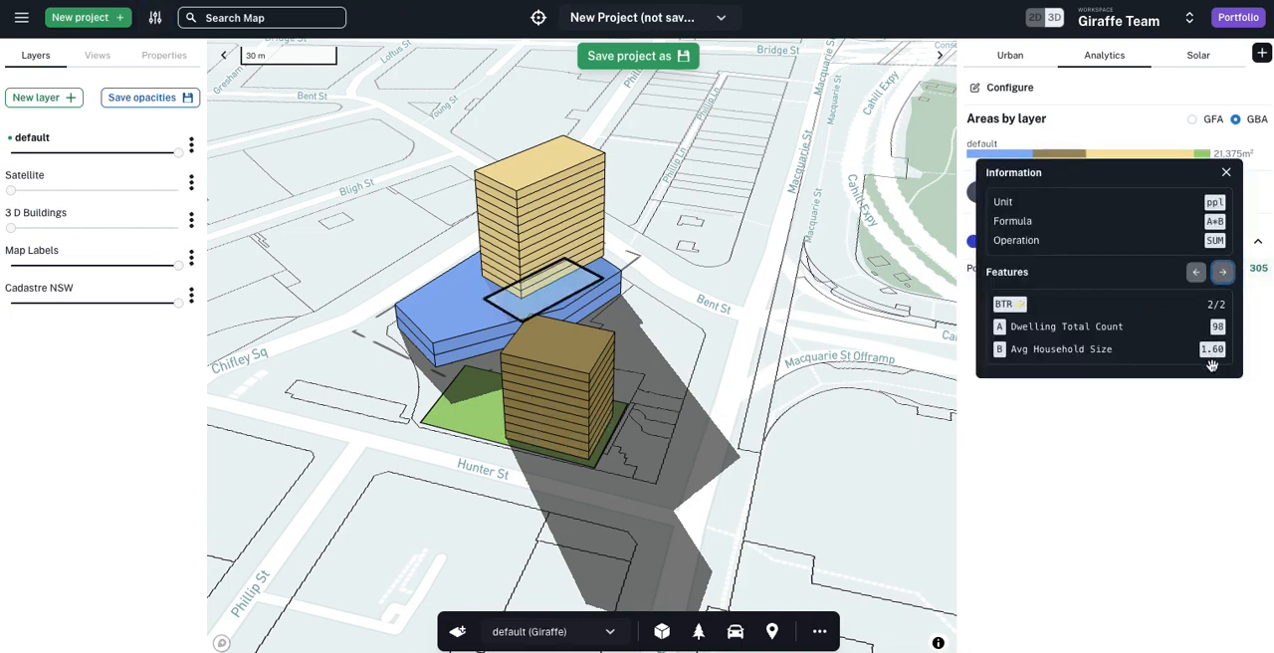
click(1223, 273)
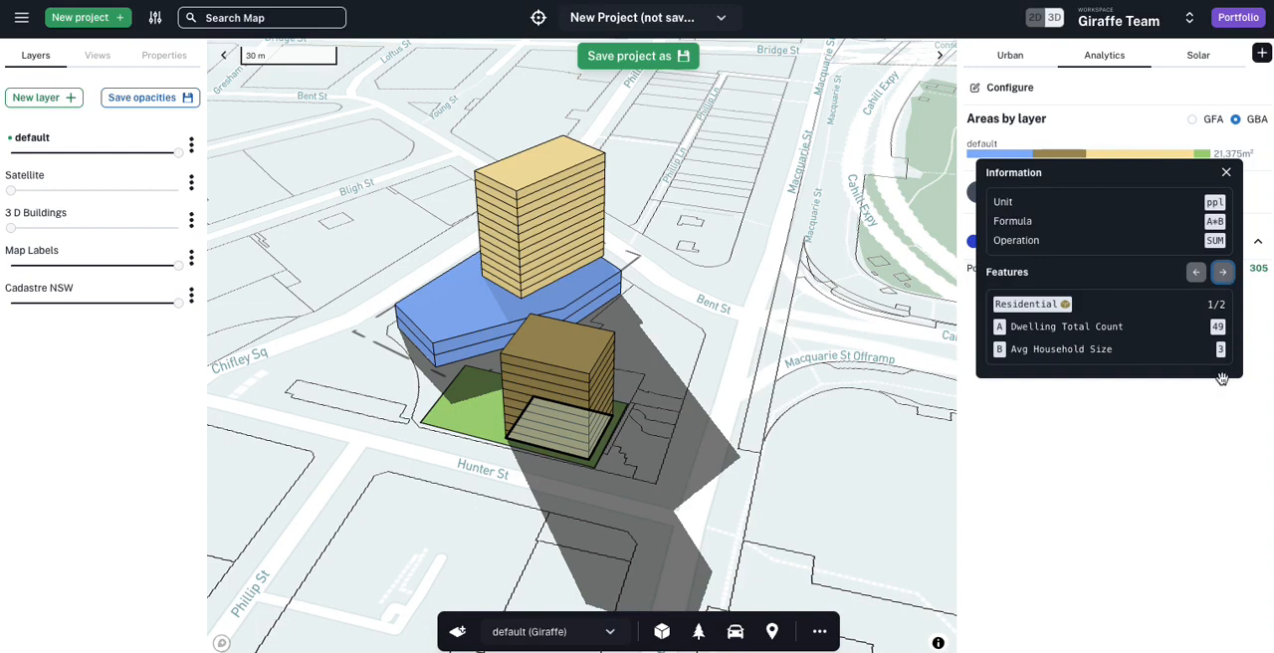
click(1196, 430)
click(339, 346)
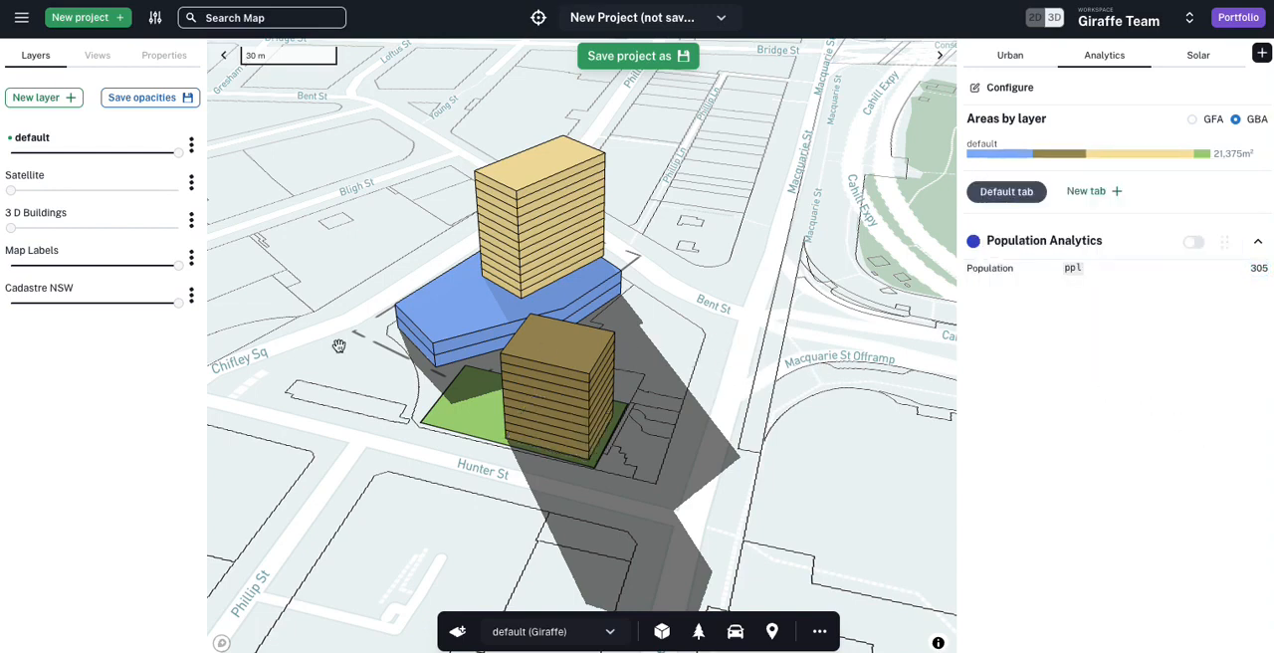
right_drag(339, 347, 362, 358)
mouse_move(391, 298)
mouse_down()
mouse_move(403, 304)
mouse_move(394, 293)
mouse_up()
scroll(385, 288, down, 1)
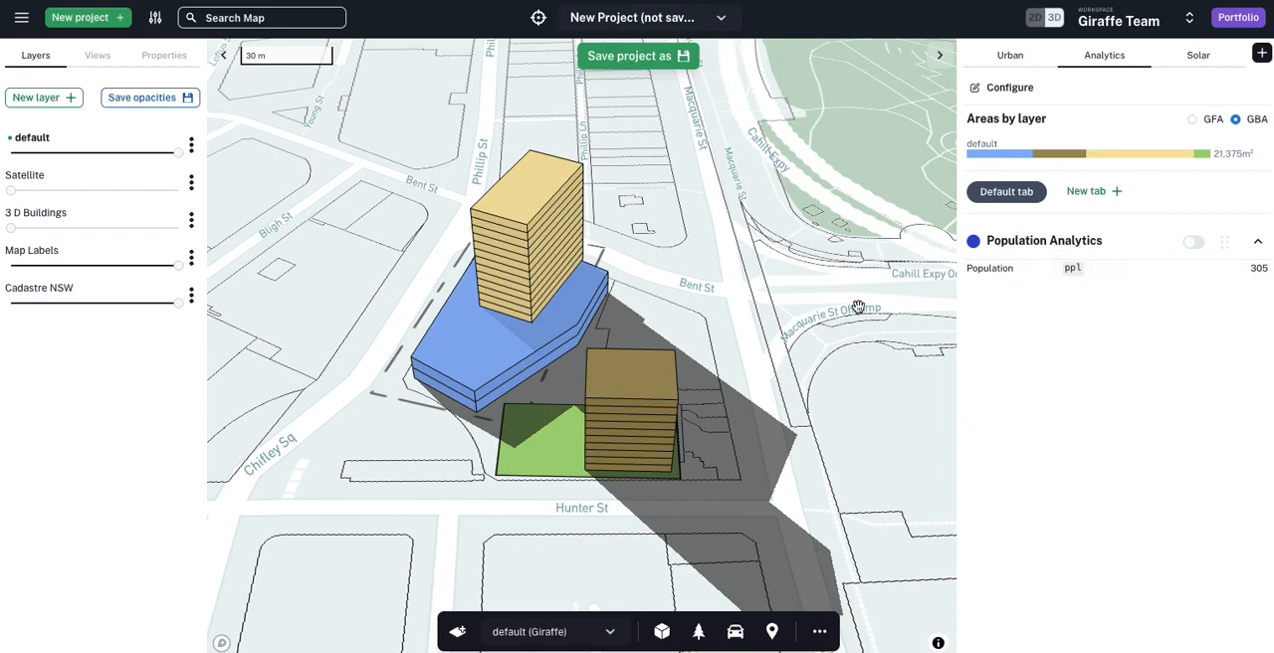
right_drag(838, 357, 820, 346)
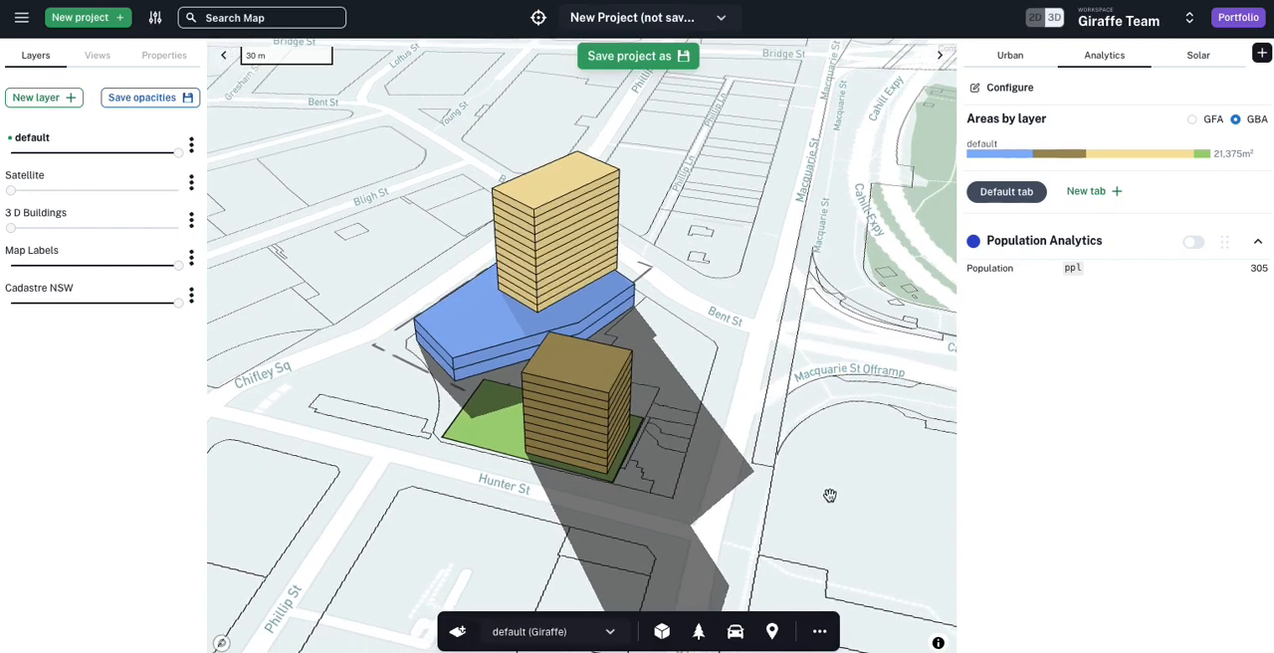
shift+drag(830, 495, 399, 222)
click(357, 173)
Step: Lower the default layer's opacity to about two thirds and create a drawing layer named "Option 2"
drag(29, 152, 126, 153)
click(468, 643)
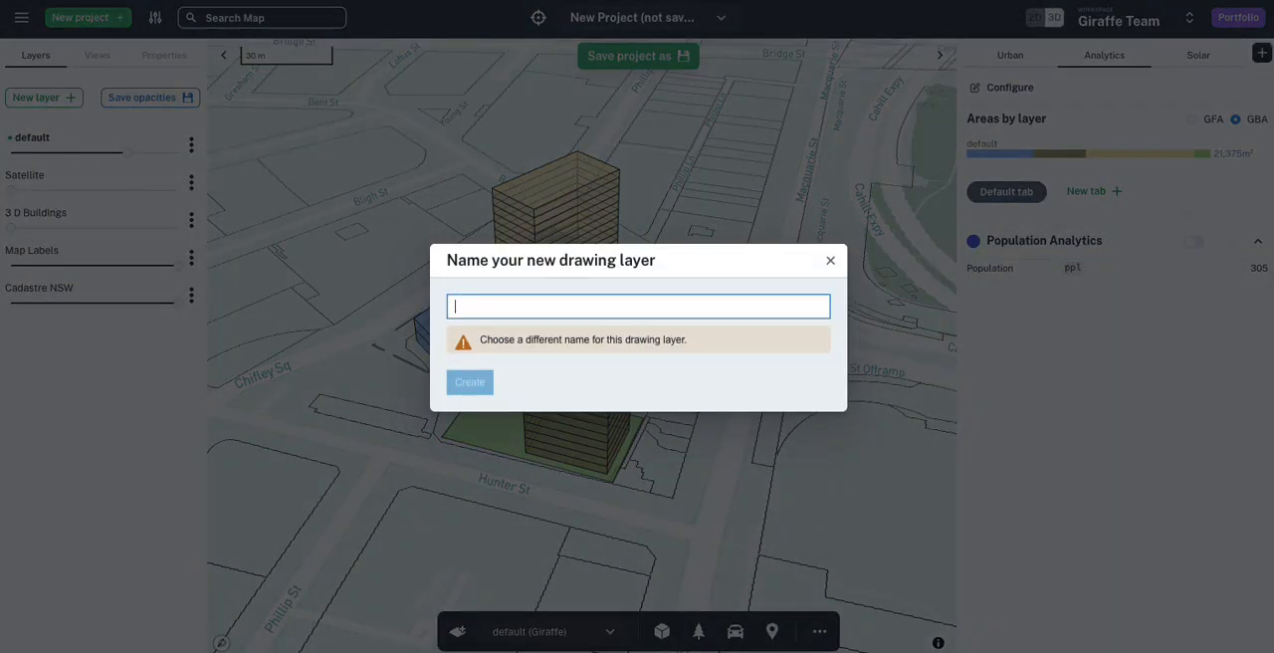
text(Option 2)
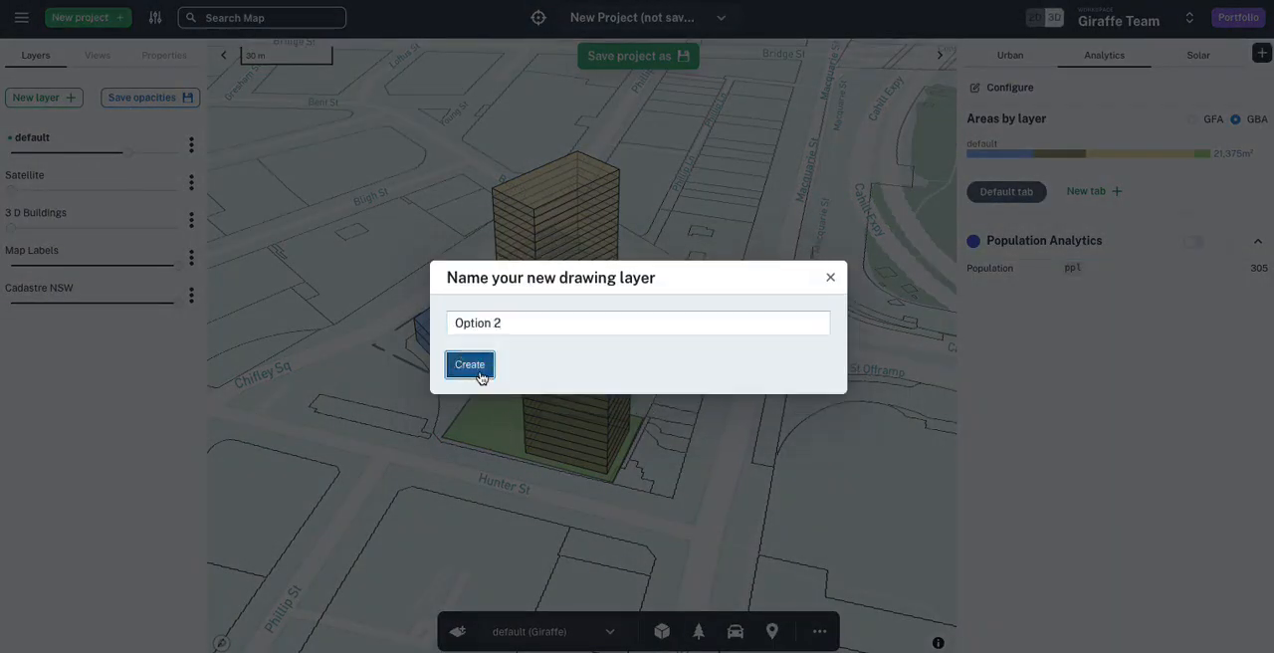
click(476, 365)
Step: Copy all of the scheme's shapes, hide the default layer and paste them into the Option 2 layer
shift+drag(721, 497, 370, 181)
key(ctrl+c)
key(Escape)
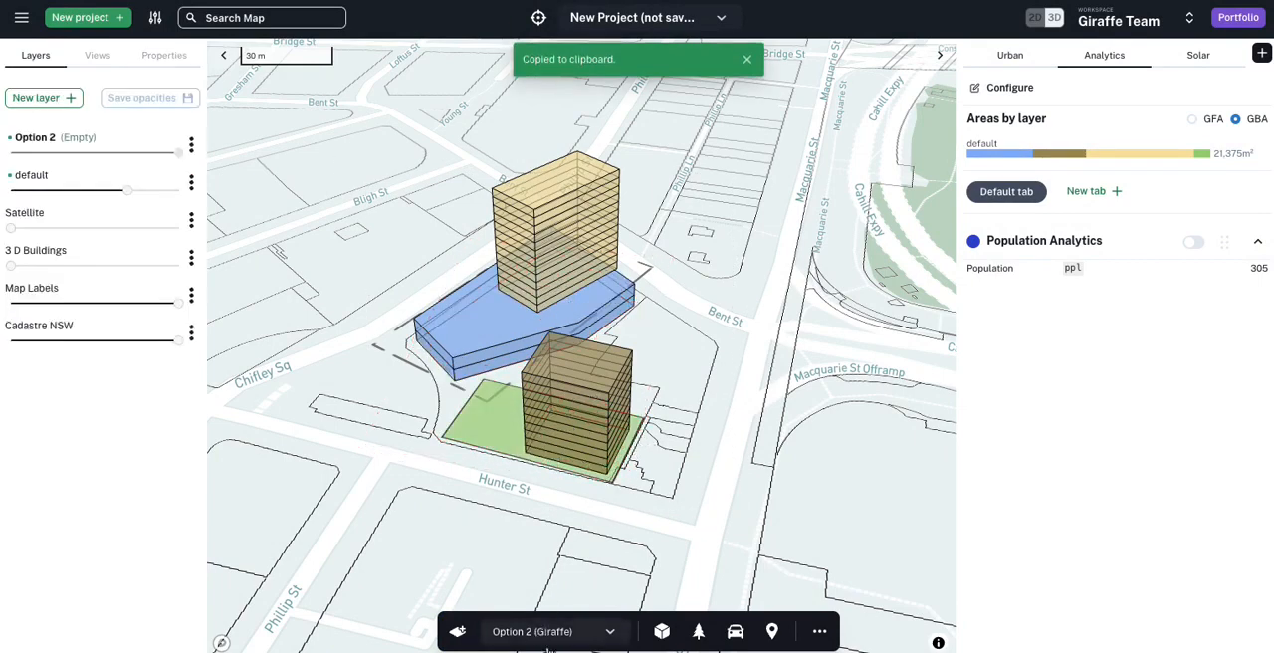
drag(61, 194, 10, 190)
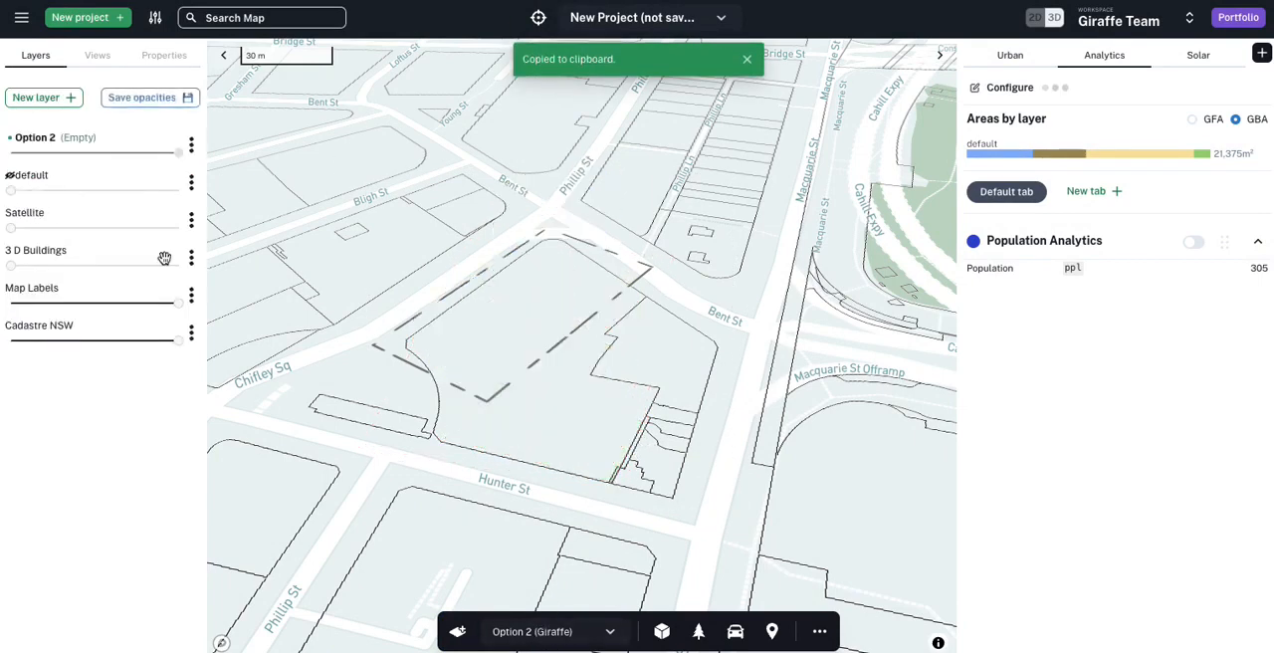
key(ctrl+v)
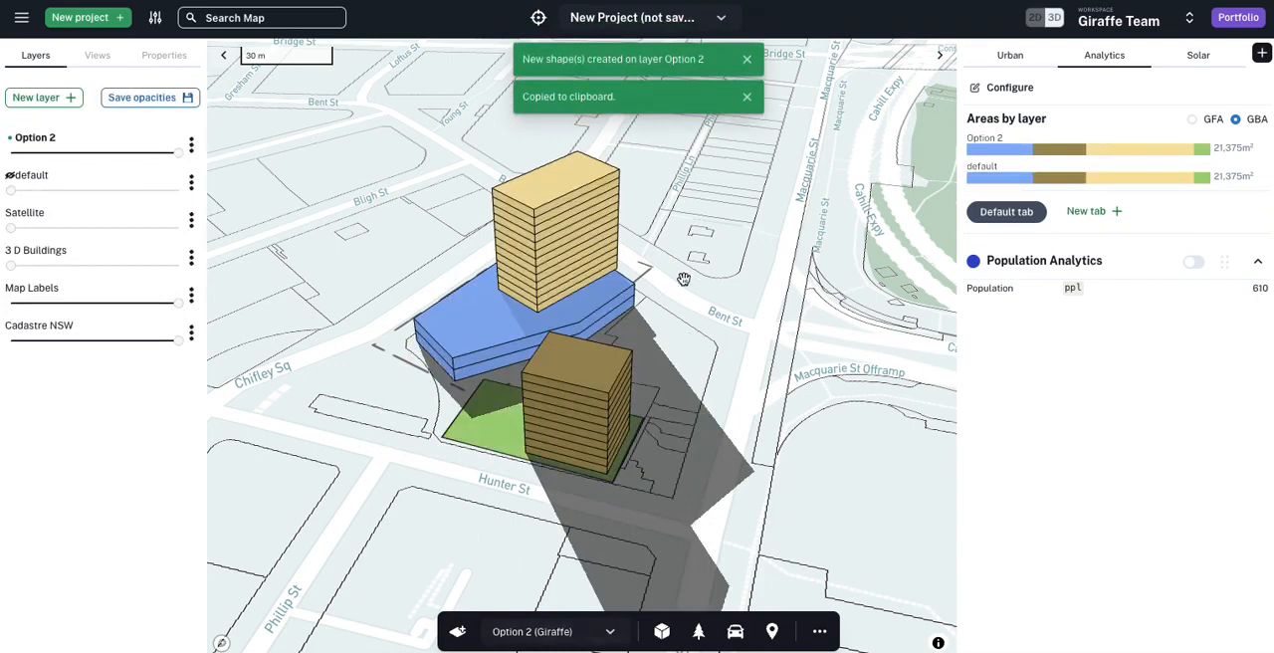
Step: Move the retail podium's edge facing Chifley Sq inward by about 22 m on the Option 2 layer
click(570, 172)
click(453, 345)
drag(426, 344, 483, 325)
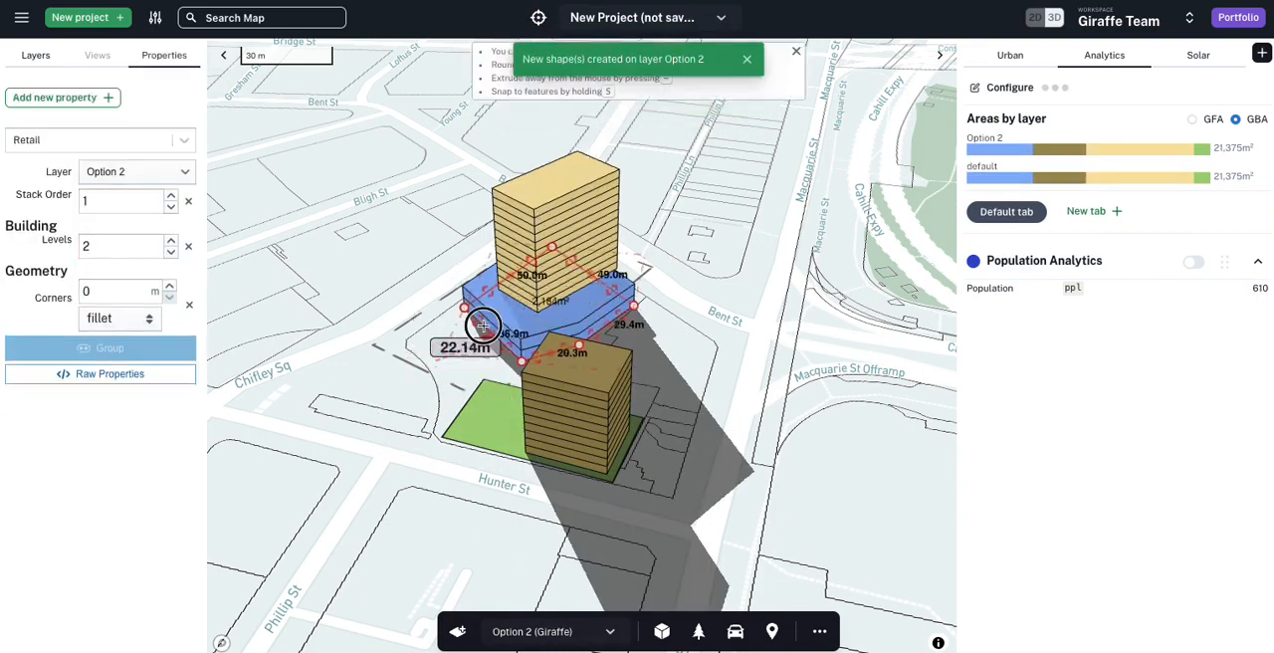
Step: Raise the BTR tower above the podium to 25 levels
click(569, 196)
key(Up)
key(Up)
key(Up)
key(Up)
key(Up)
key(Up)
key(Up)
key(Up)
key(Up)
key(Up)
key(Up)
key(Up)
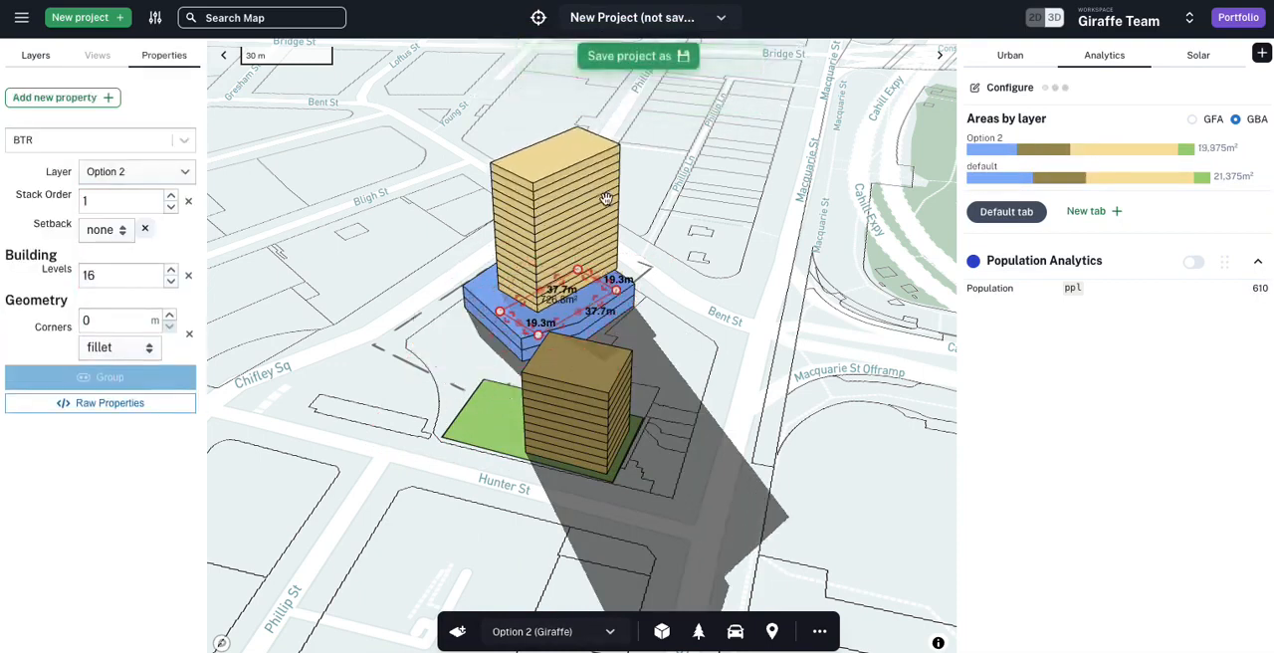
Step: Reduce the Residential building near Hunter St to 3 levels and extend its footprint toward Chifley Sq
click(594, 376)
key(Down)
key(Down)
key(Down)
key(Down)
key(Down)
key(Down)
key(Down)
key(Down)
key(Down)
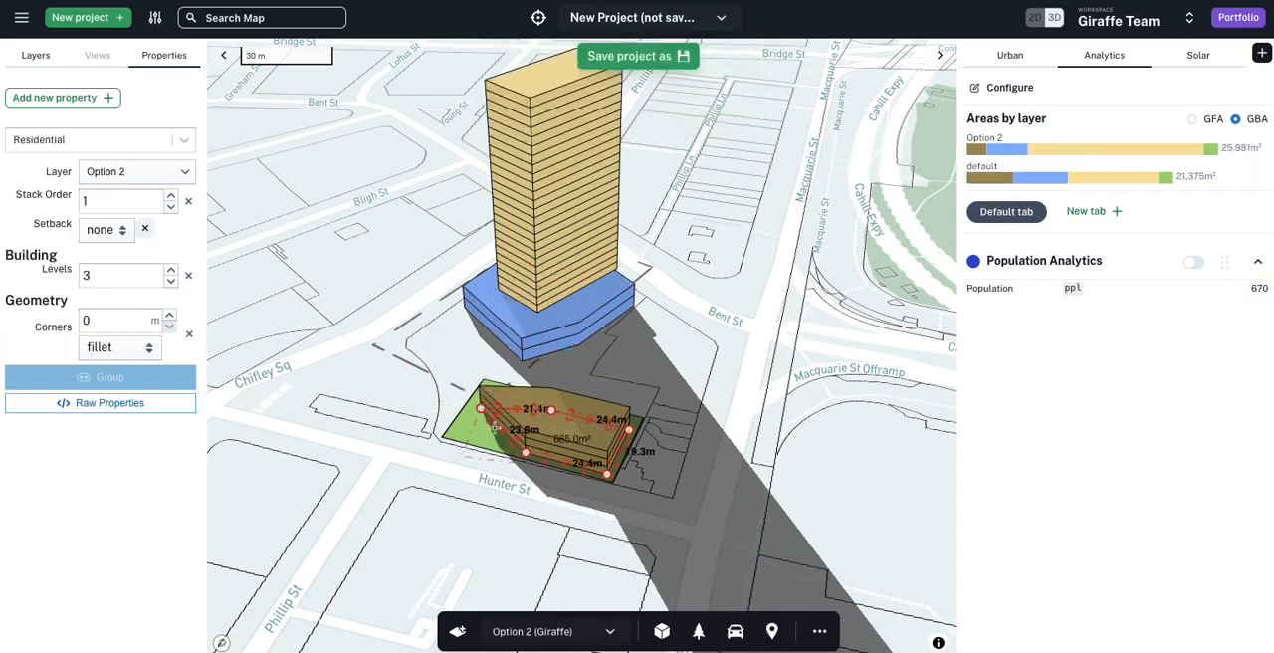
Step: Move the green open space away from Hunter St toward the podium and deselect it
click(450, 432)
drag(458, 438, 440, 365)
key(Escape)
Step: Show the default layer semi-transparent in place of Option 2, and inspect the areas by layer and the Population breakdown
drag(33, 155, 77, 190)
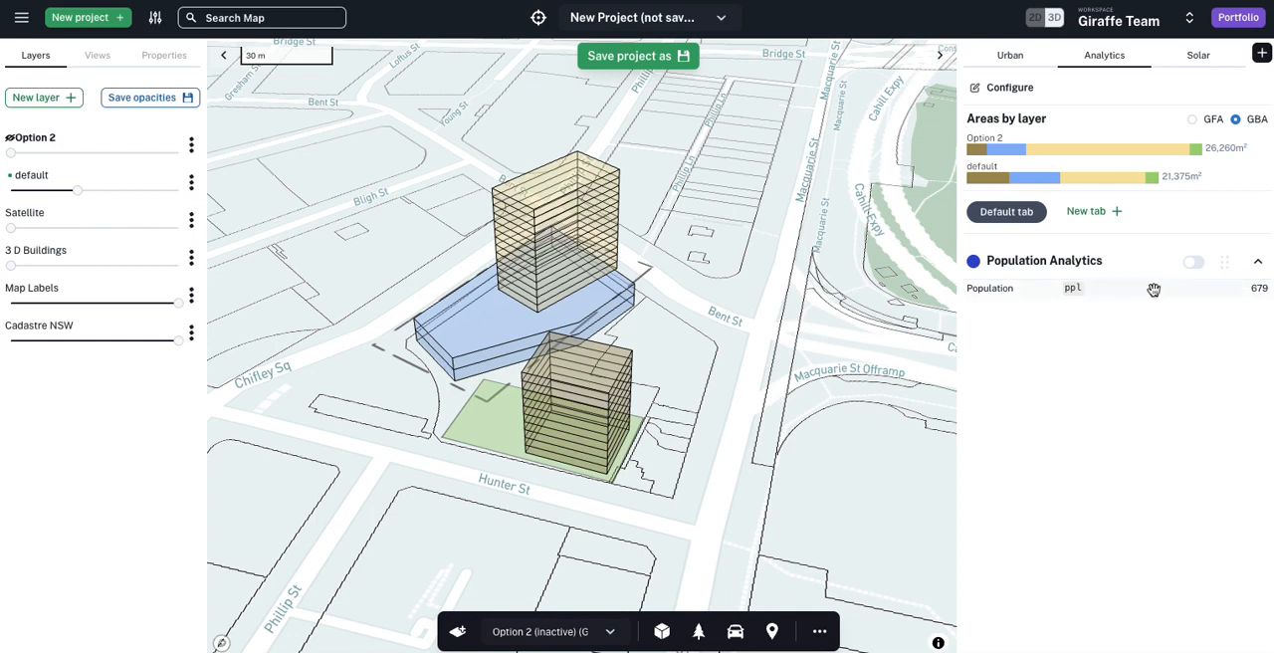
mouse_move(989, 188)
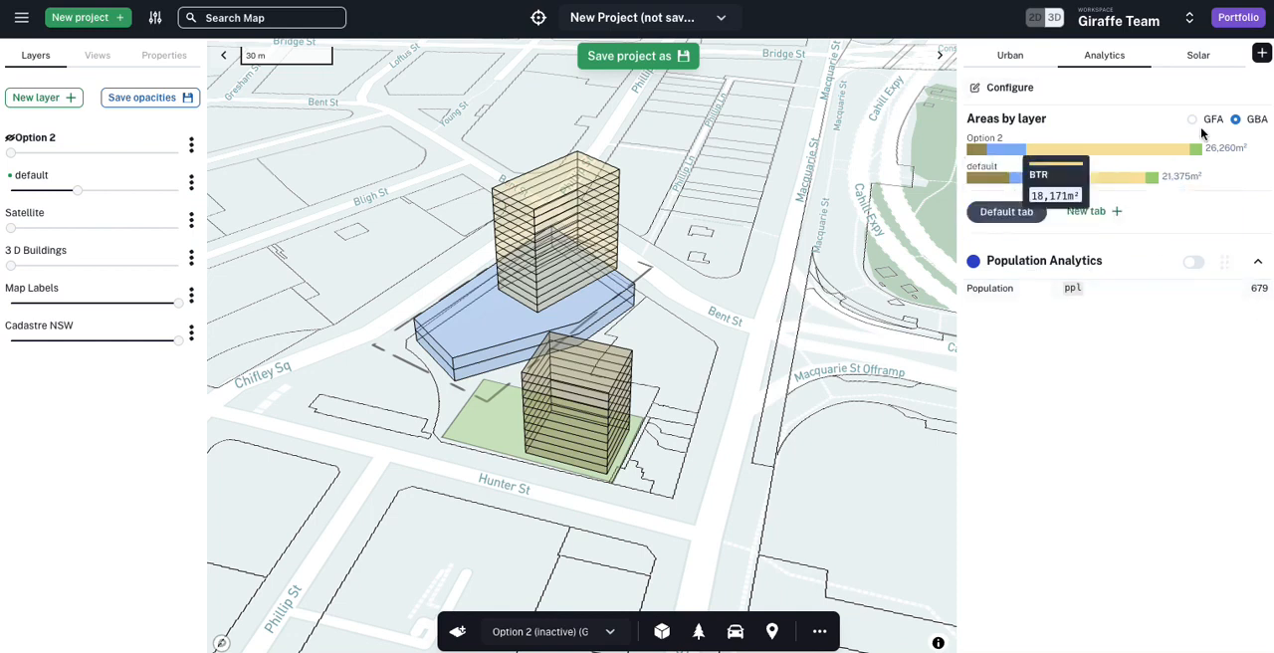
click(1236, 119)
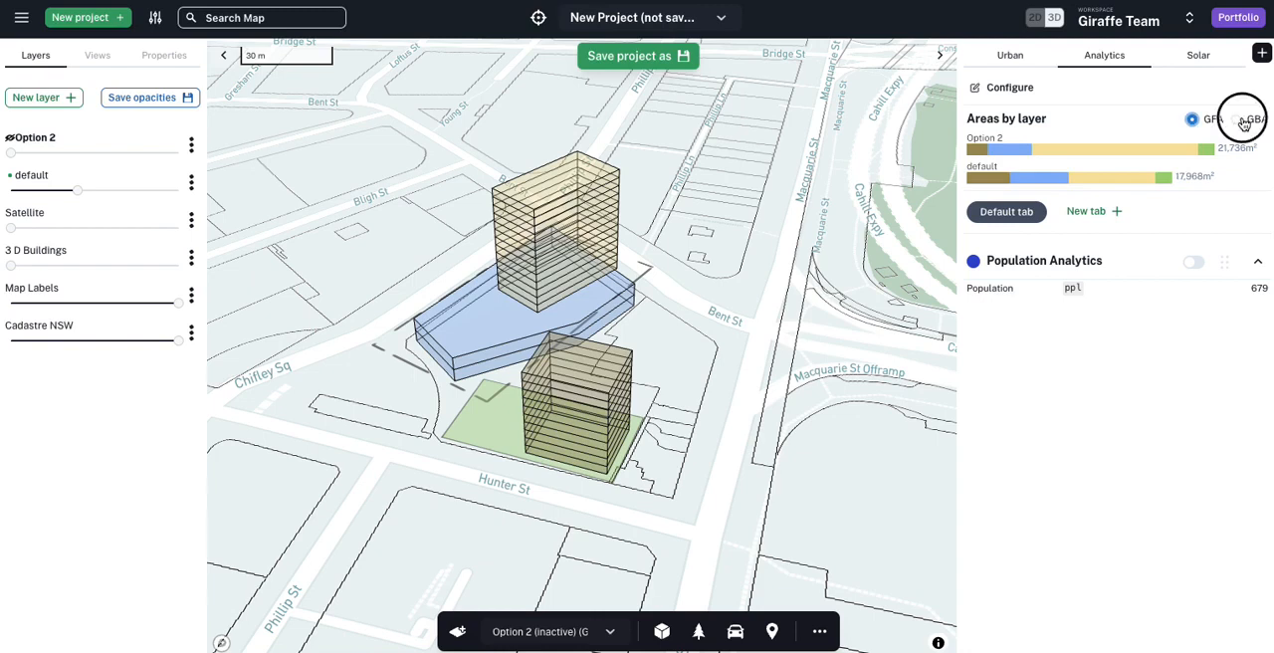
click(1256, 288)
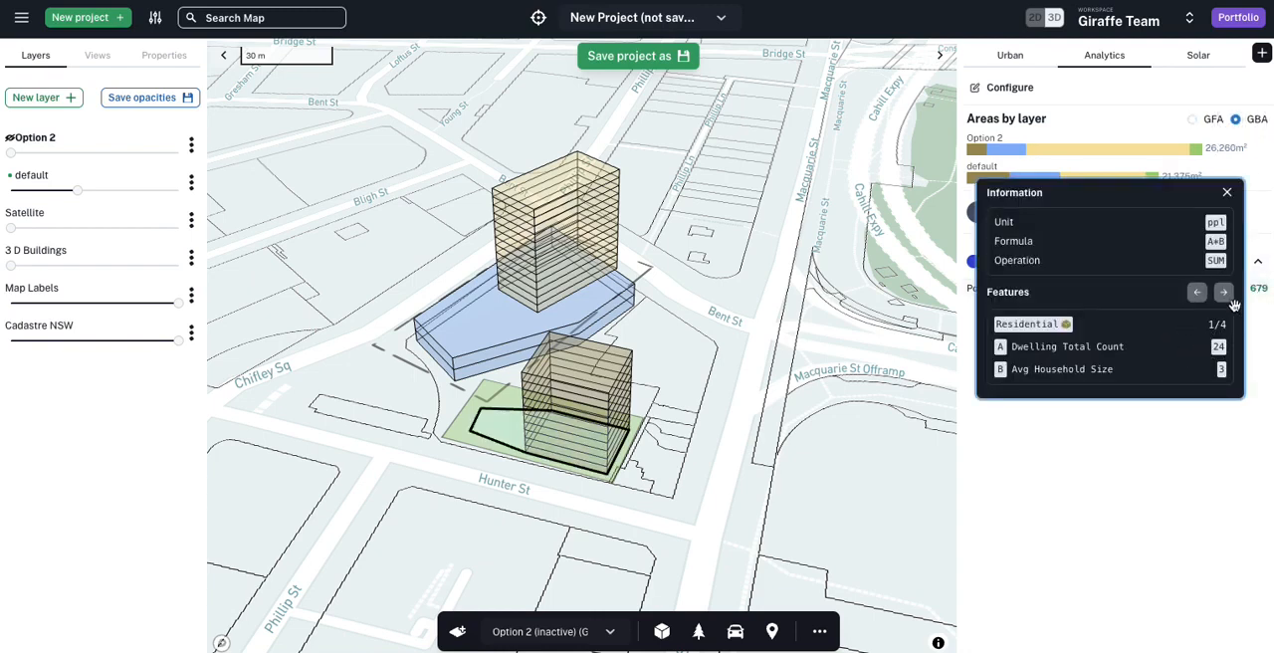
click(1150, 438)
Step: Enable Split by layer in the analytics settings and close the configuration
click(1020, 88)
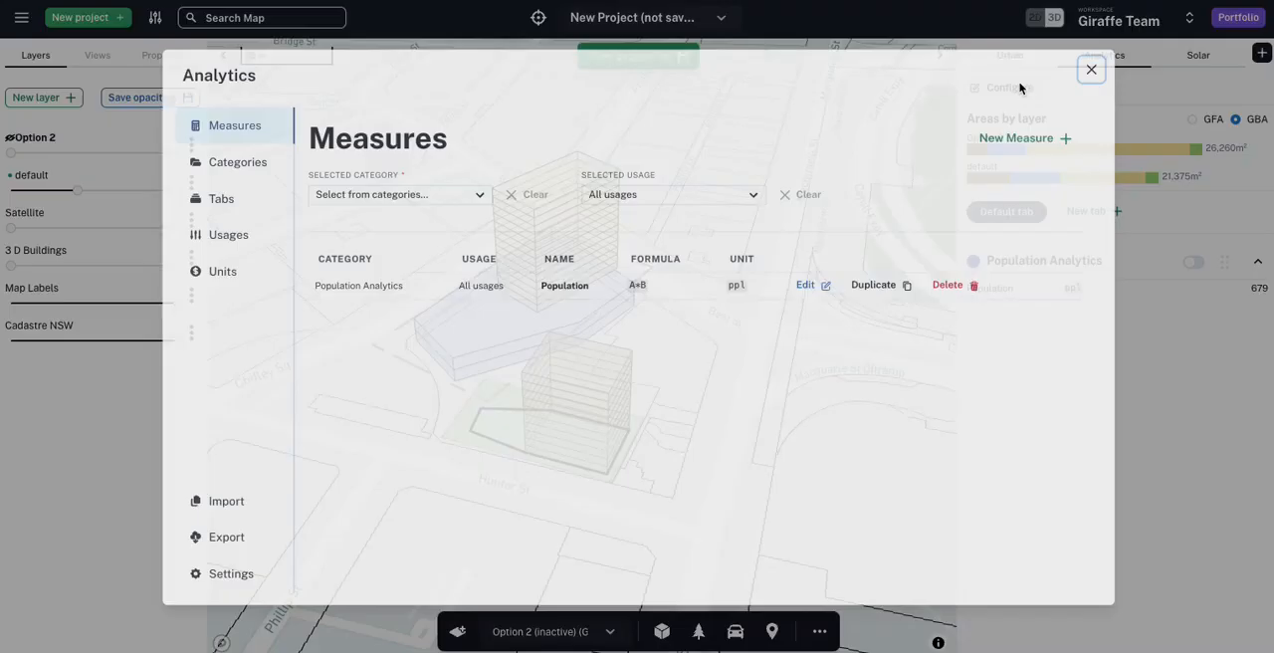
click(212, 575)
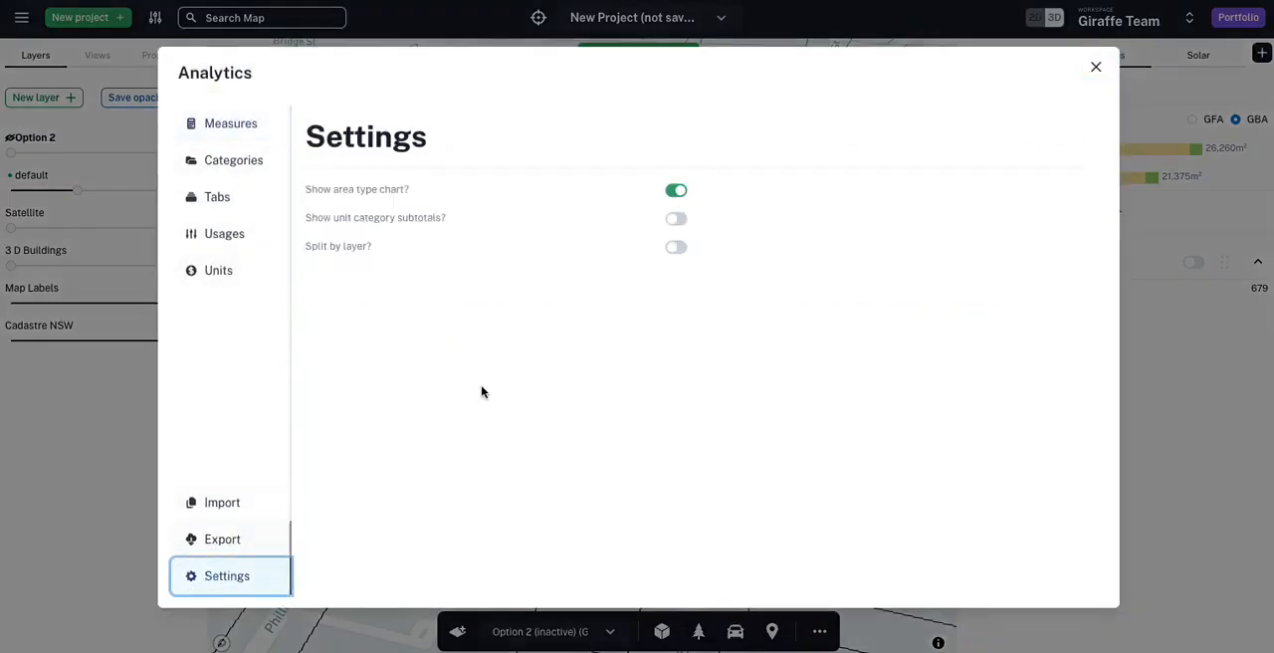
click(676, 249)
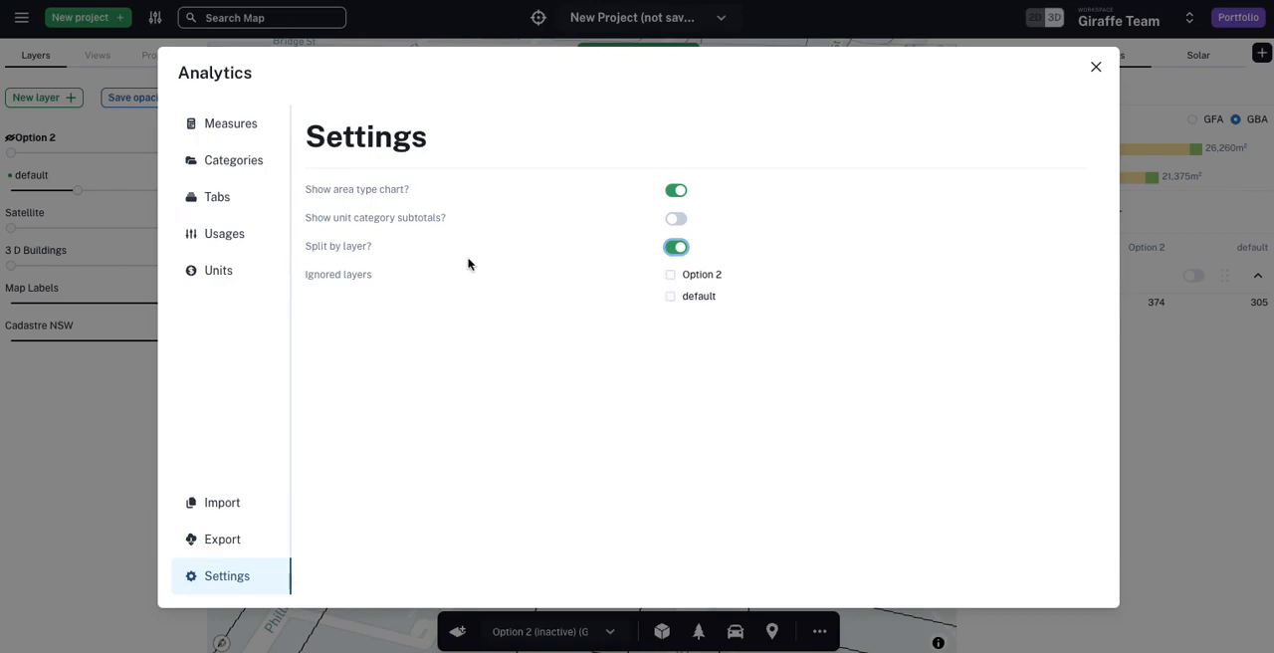
click(1209, 441)
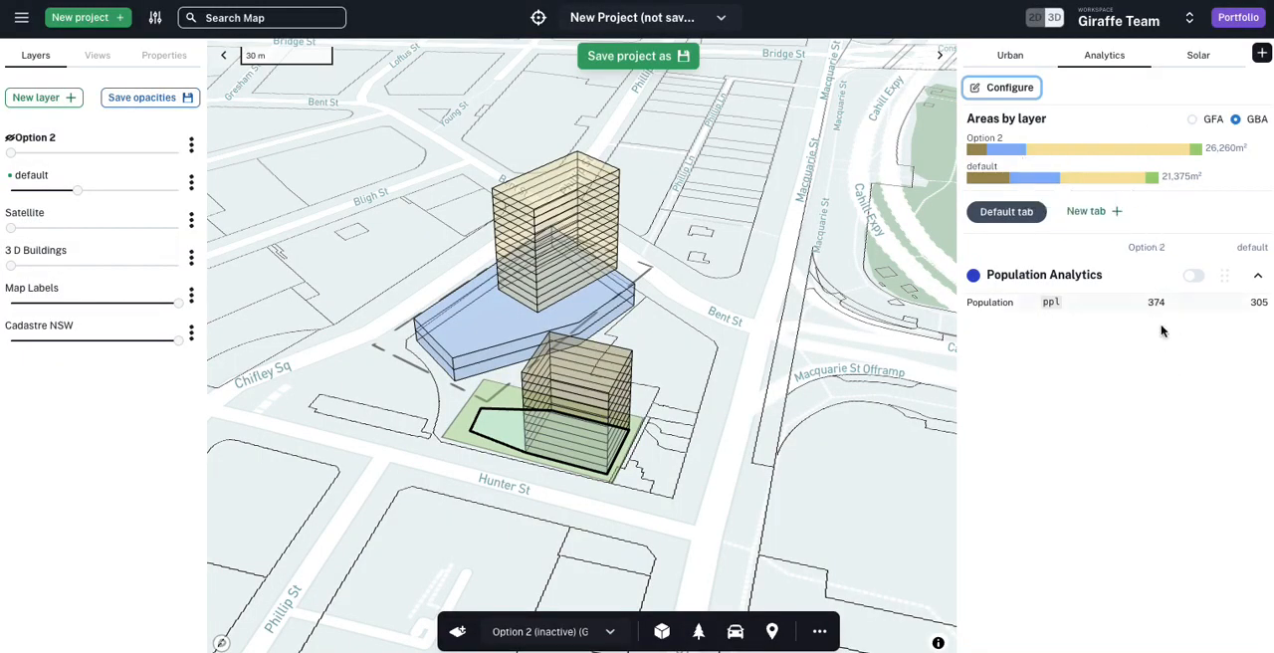
Step: Place the default column before Option 2 in the analytics, and show the Option 2 layer instead of the default layer
drag(1251, 247, 1145, 253)
drag(77, 189, 144, 153)
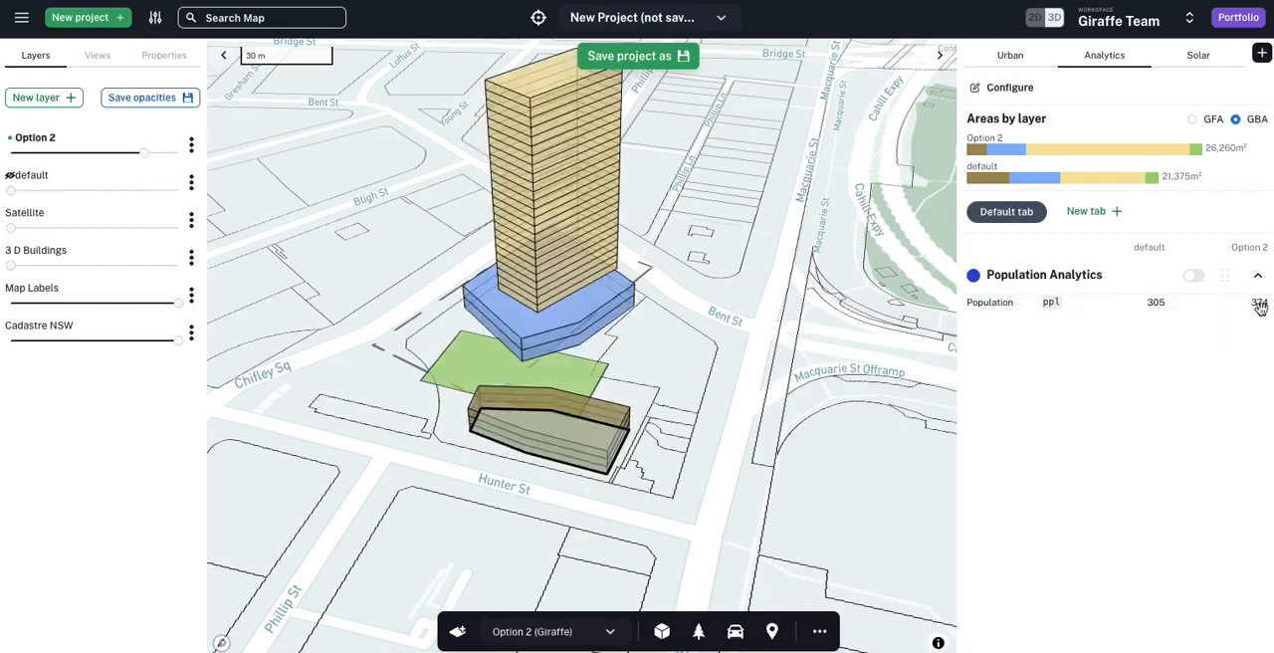
Step: Change the usage of Option 2's 25-level tower from BTR to Residential and deselect it
click(588, 157)
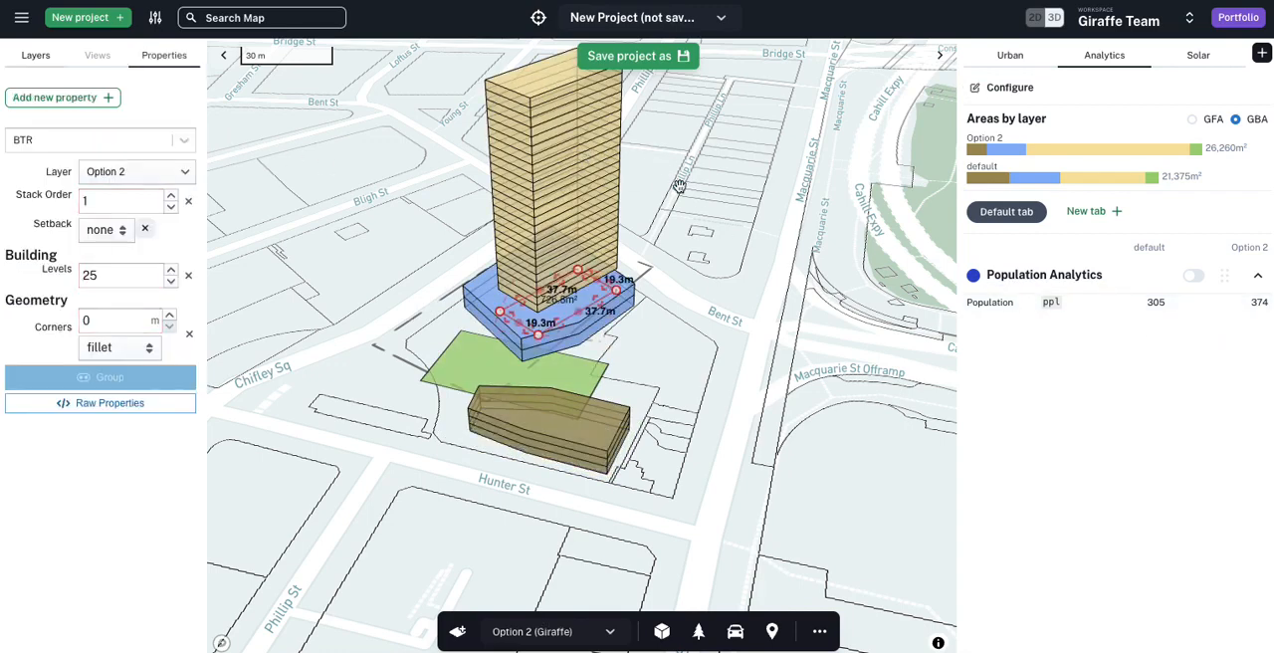
click(116, 149)
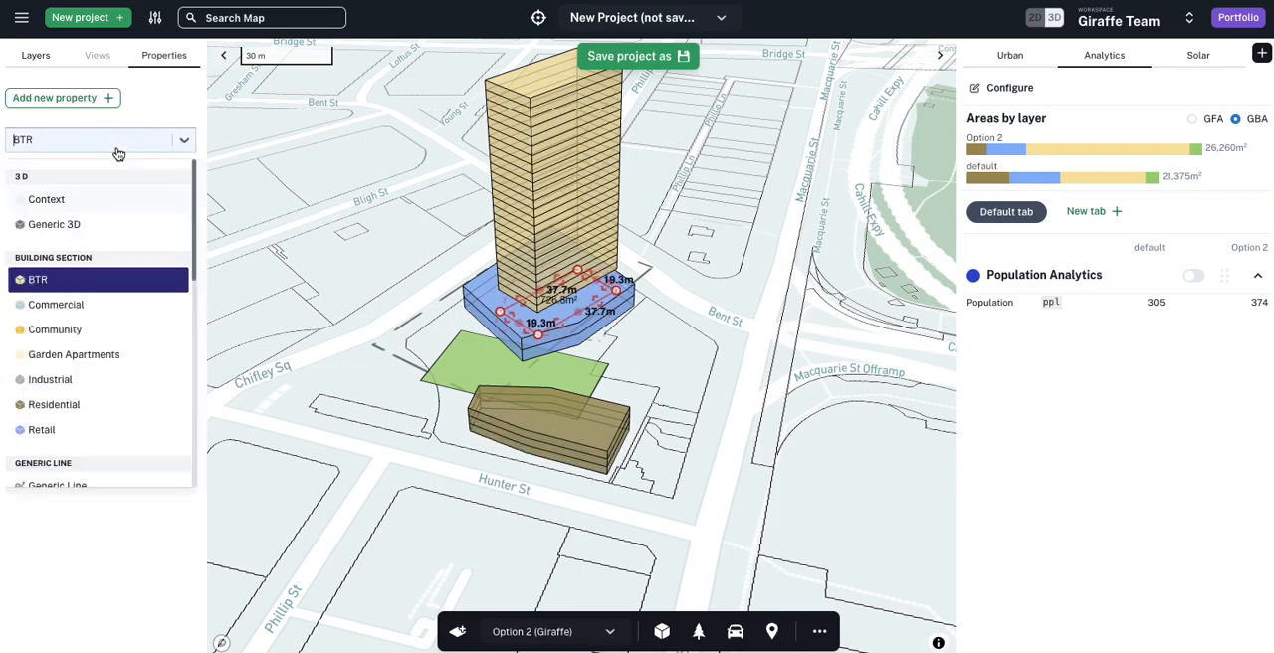
click(83, 405)
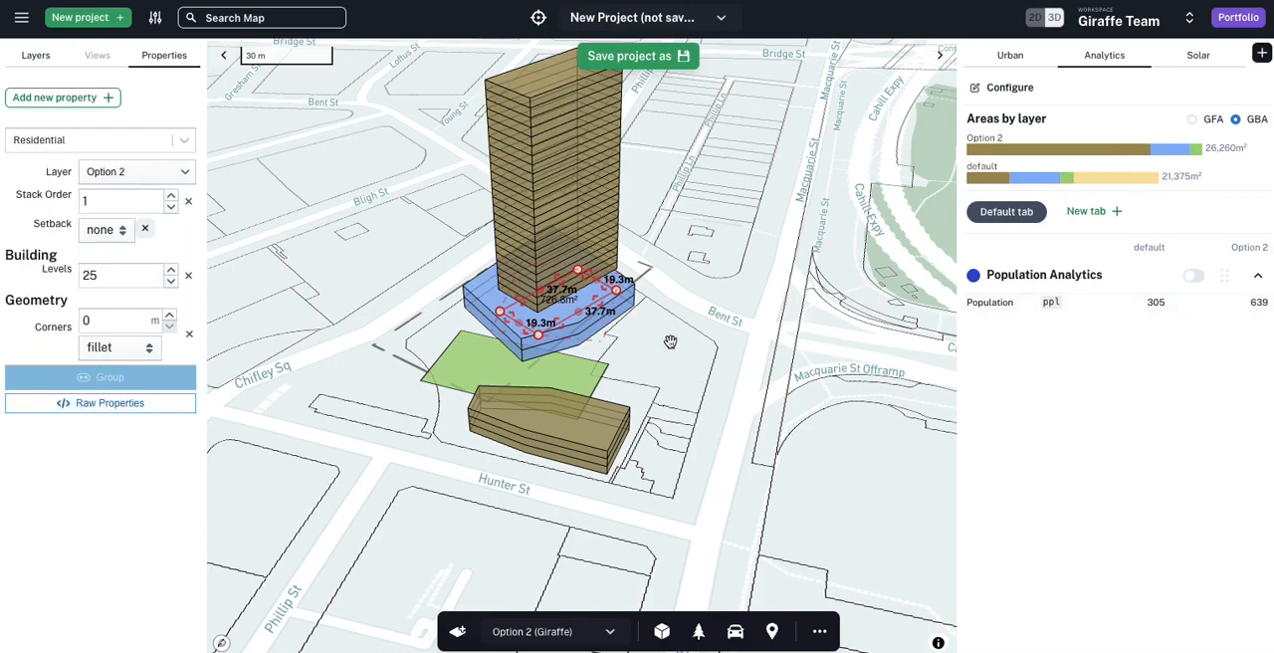
click(797, 336)
Step: Set the Option 2 layer to full opacity and view the scheme from other sides
right_drag(416, 238, 471, 232)
drag(152, 153, 197, 160)
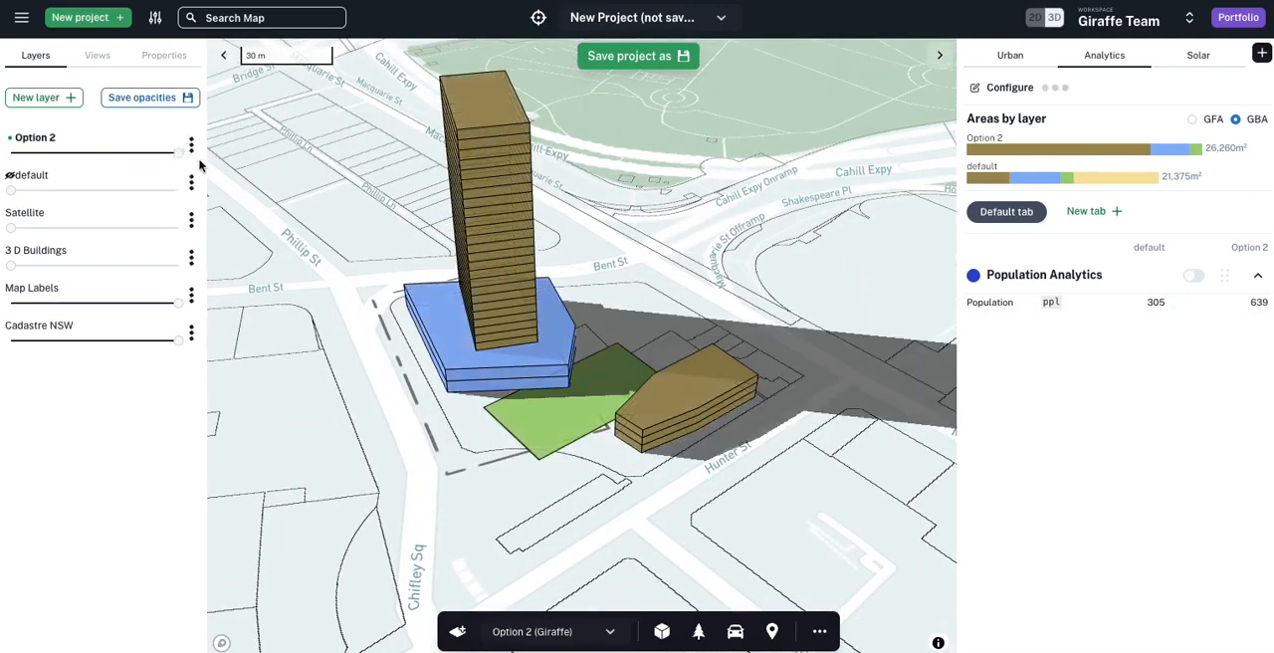
scroll(526, 211, down, 3)
right_drag(714, 239, 625, 235)
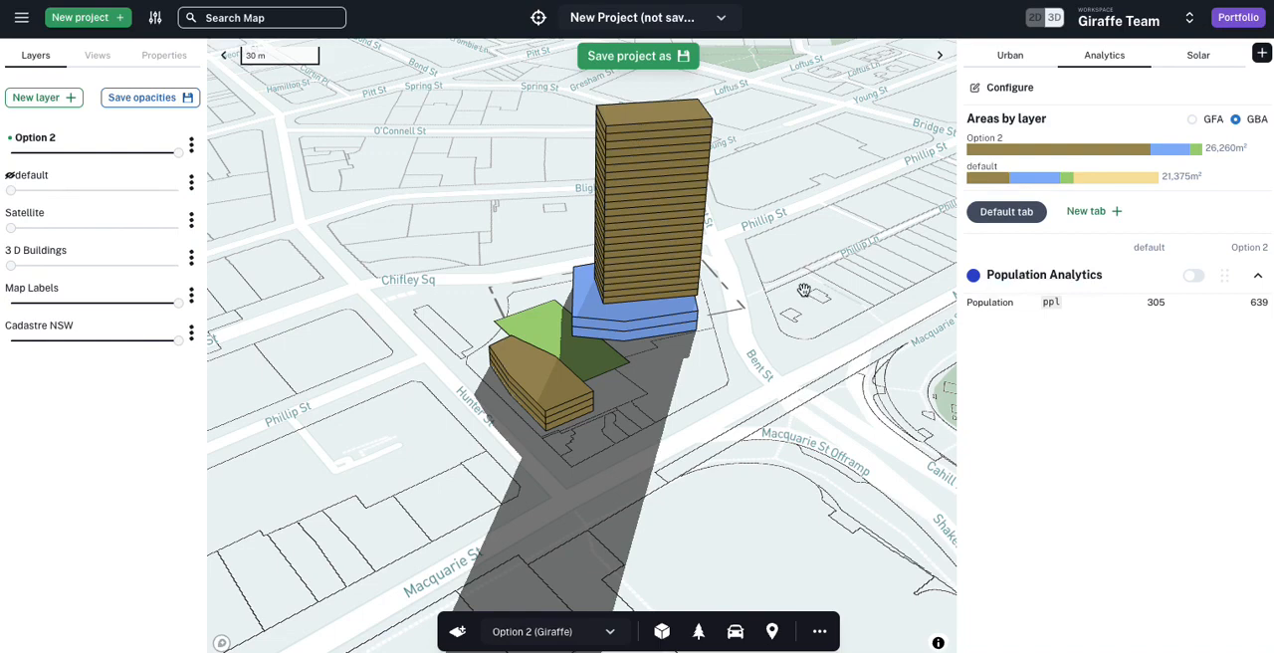
Step: Create a new blank project and discard the unsaved scratchpad
click(71, 22)
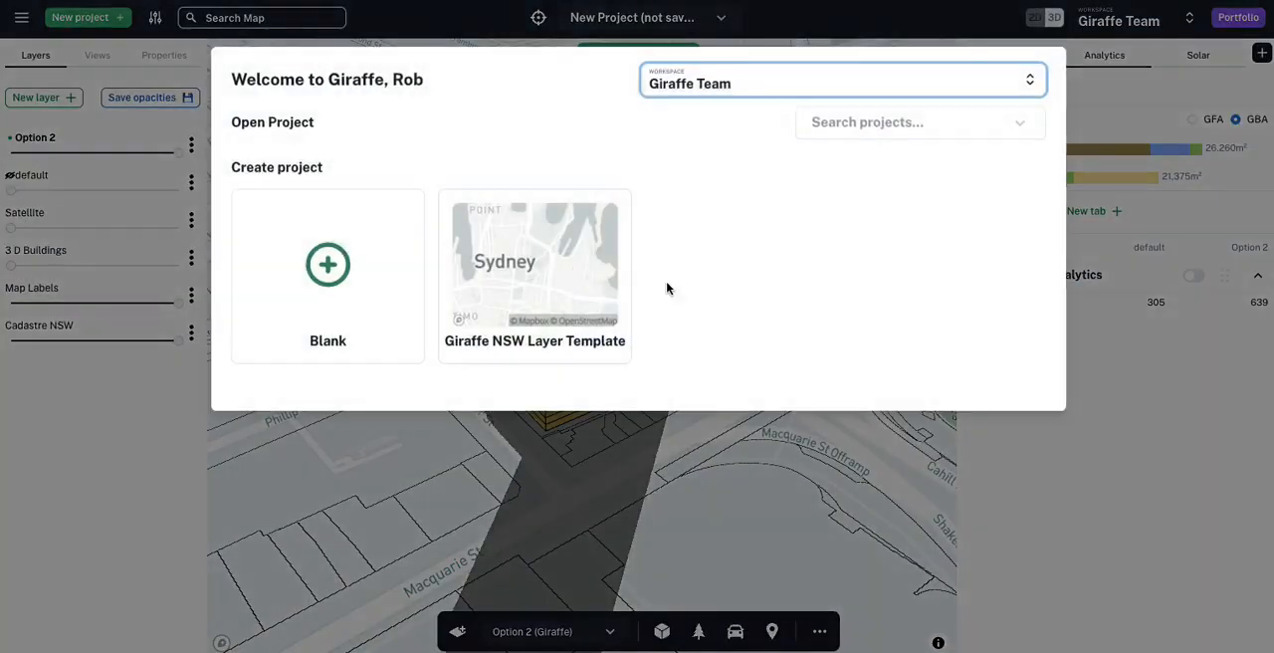
click(388, 312)
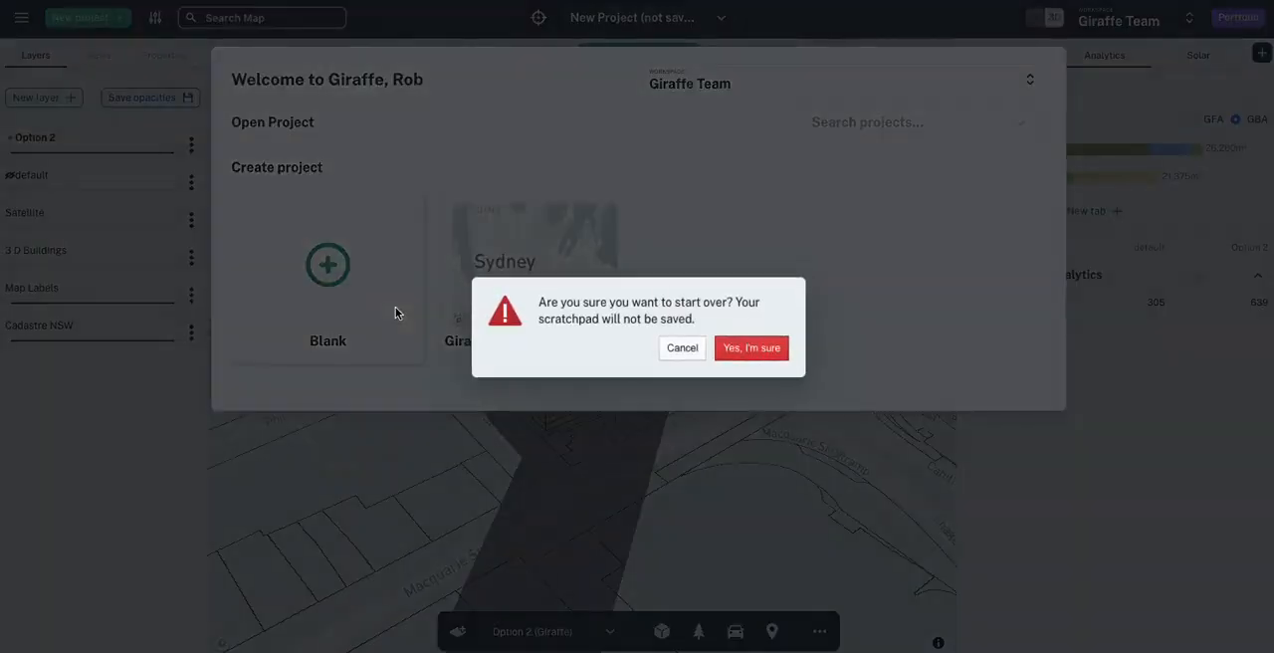
click(751, 348)
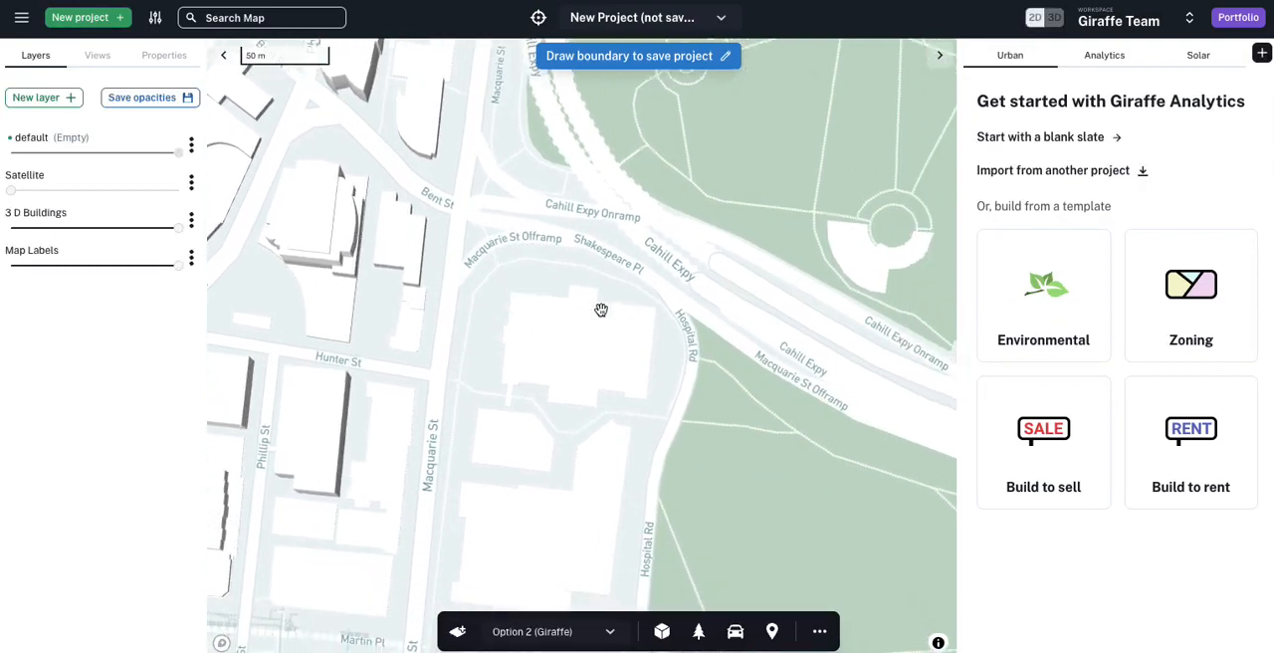
Step: Draw a rectangle about 51.7 m by 36 m beside Macquarie St and assign it the Residential usage
click(502, 269)
click(495, 334)
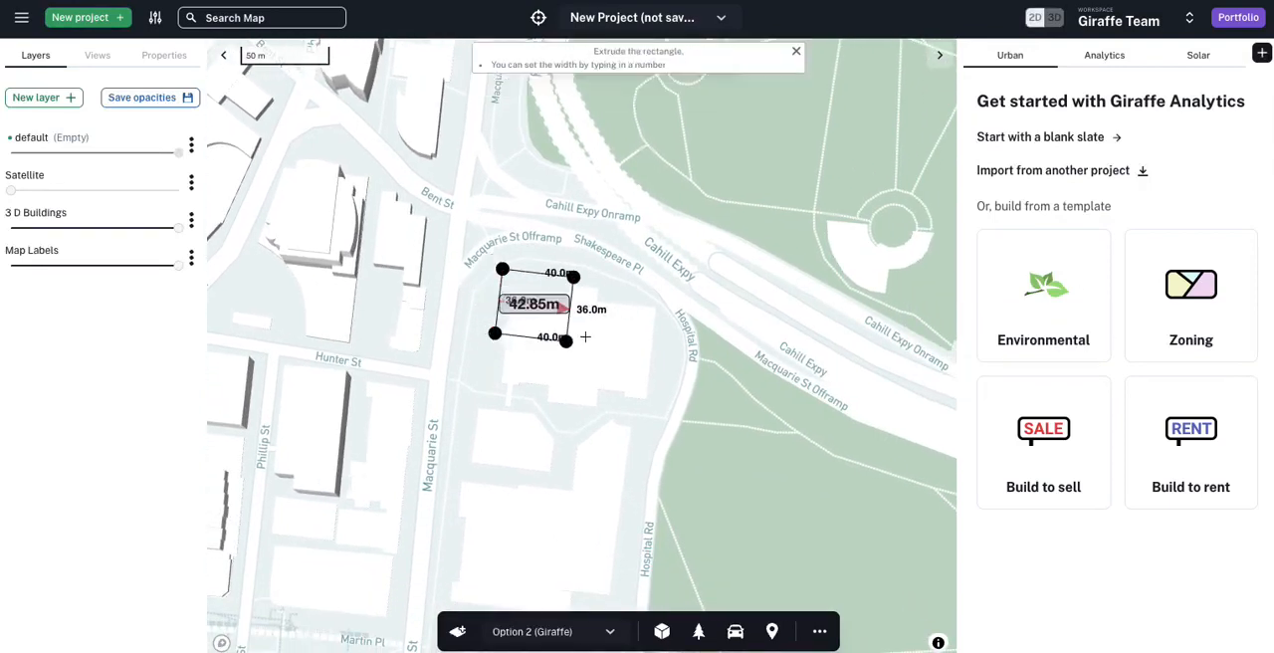
click(588, 343)
click(93, 141)
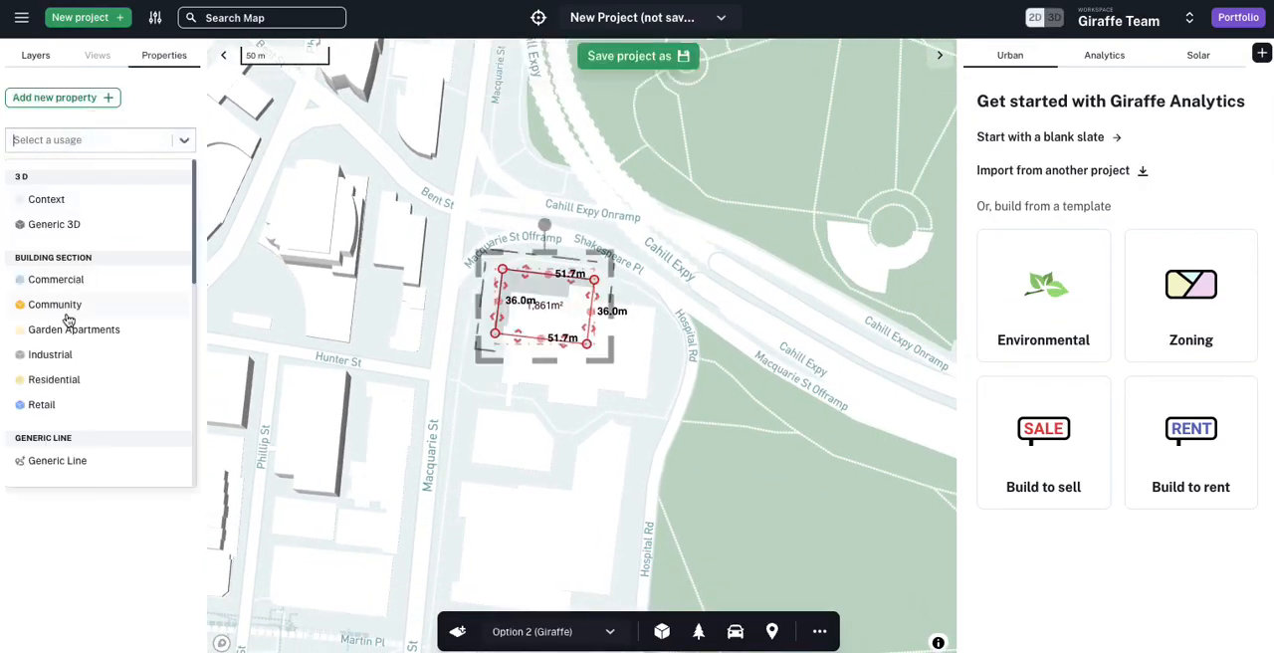
click(99, 379)
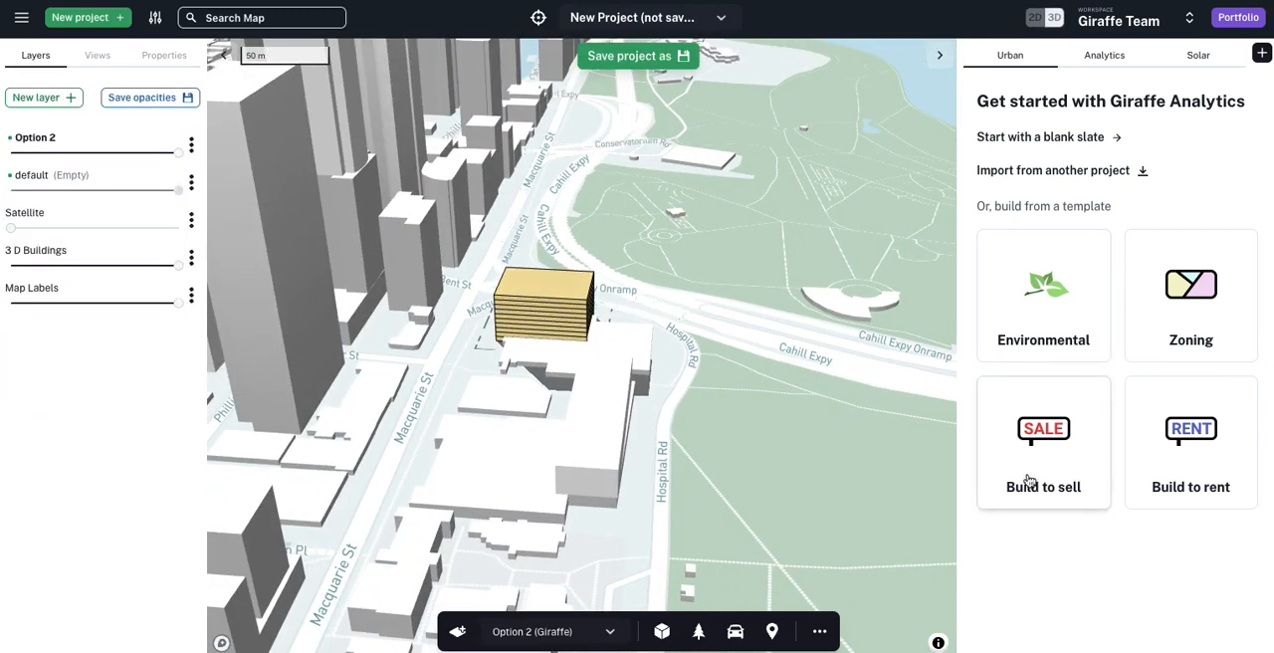
Step: Load the Build to sell analytics template and look through its Built Form, Income, Costs and Reports sections
click(1031, 481)
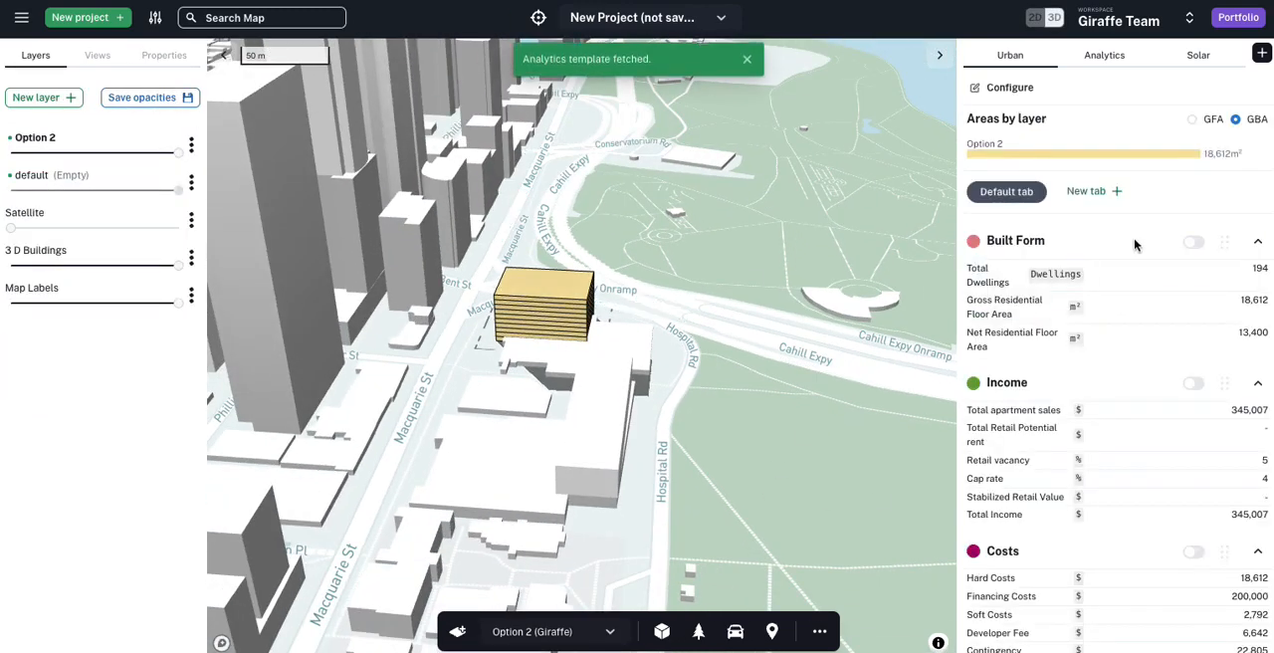
scroll(1123, 276, down, 1)
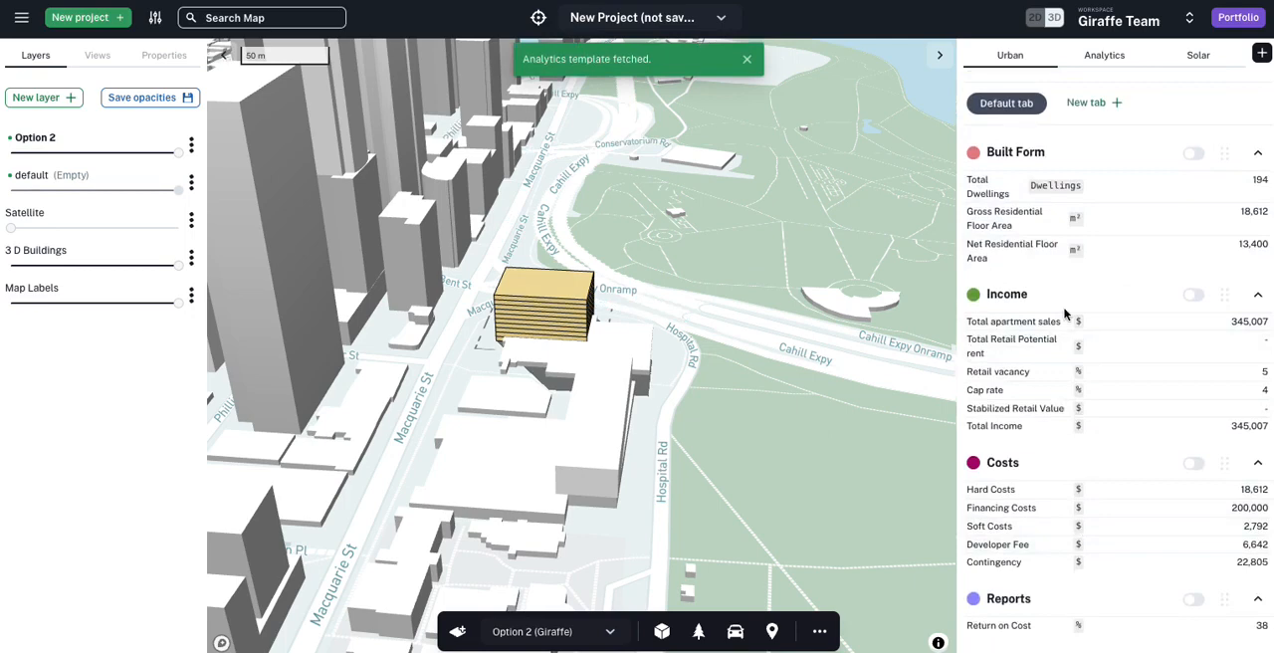
scroll(1055, 304, up, 1)
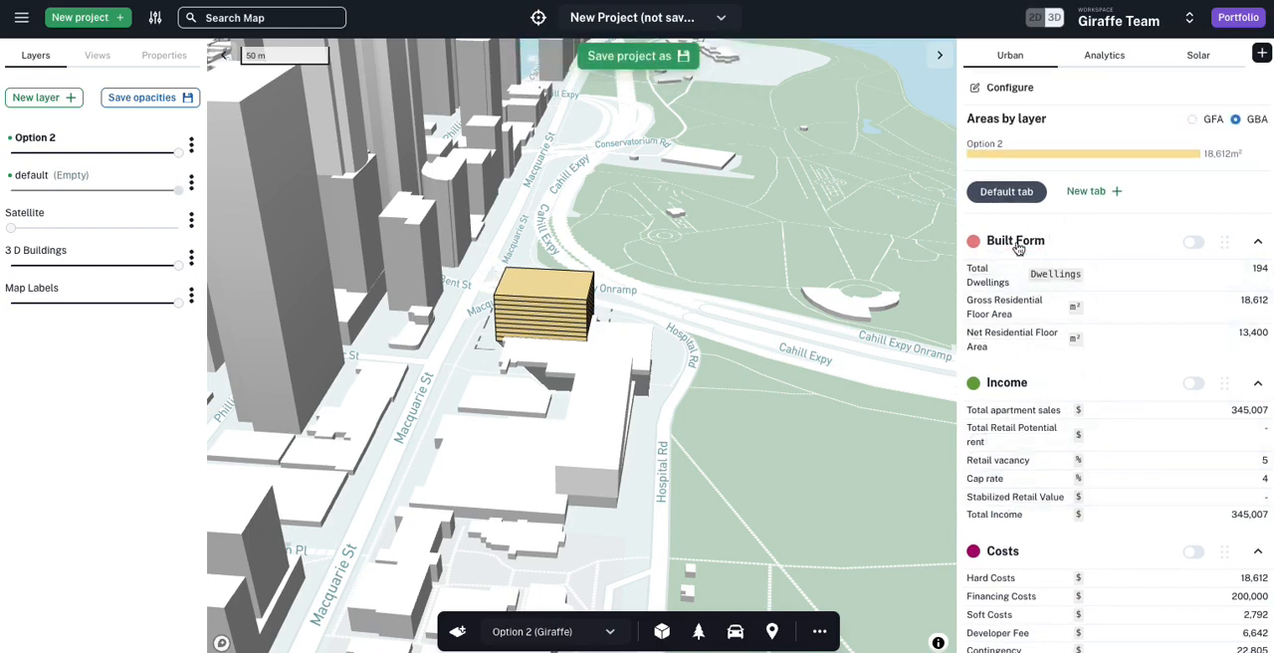
Step: Inspect the formula and feature inputs behind the Hard Costs value, and close the information
scroll(1075, 398, down, 1)
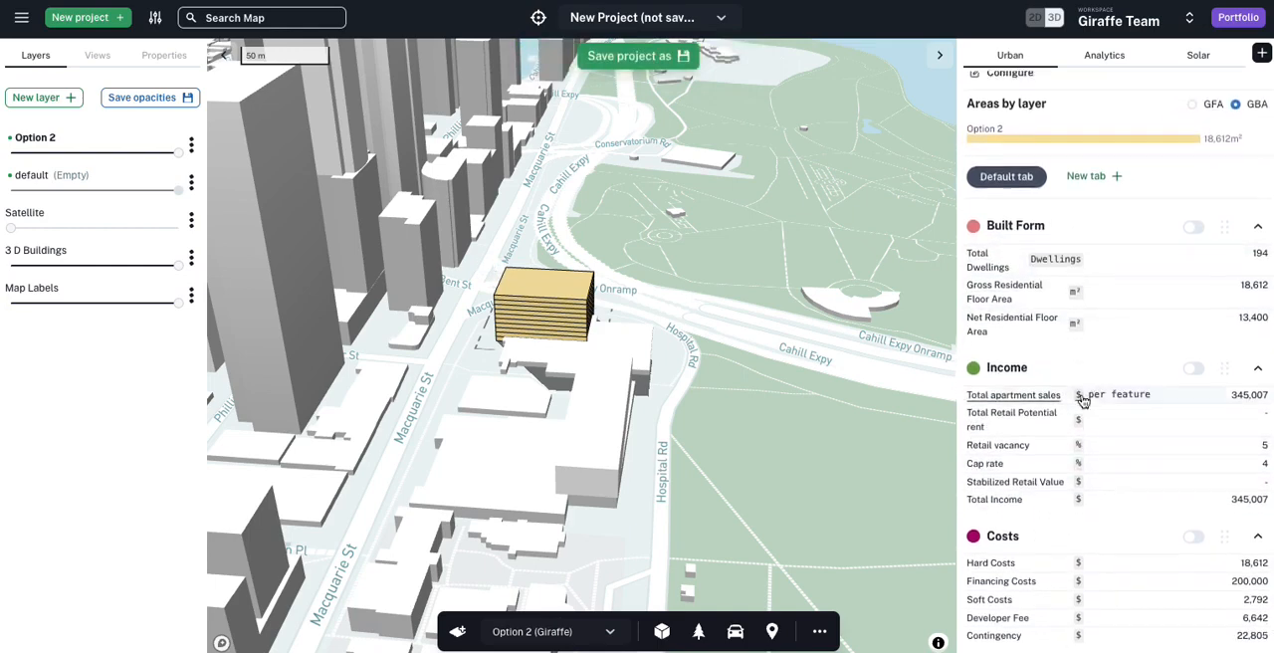
click(1254, 510)
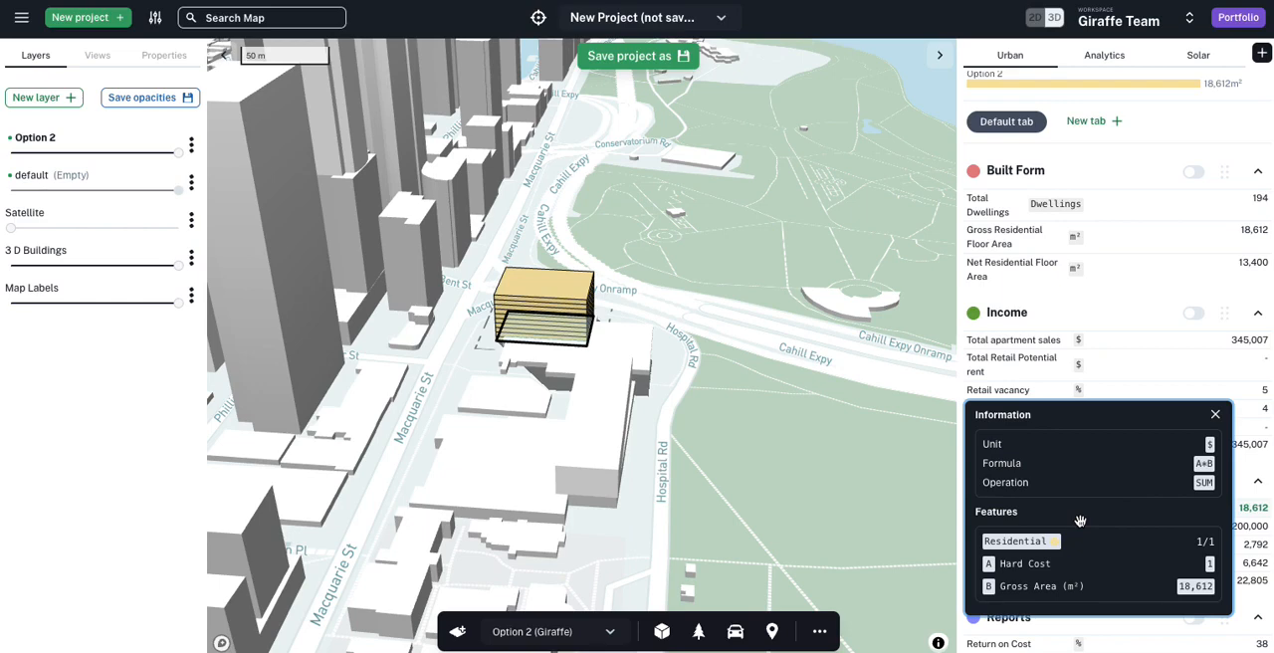
click(1105, 305)
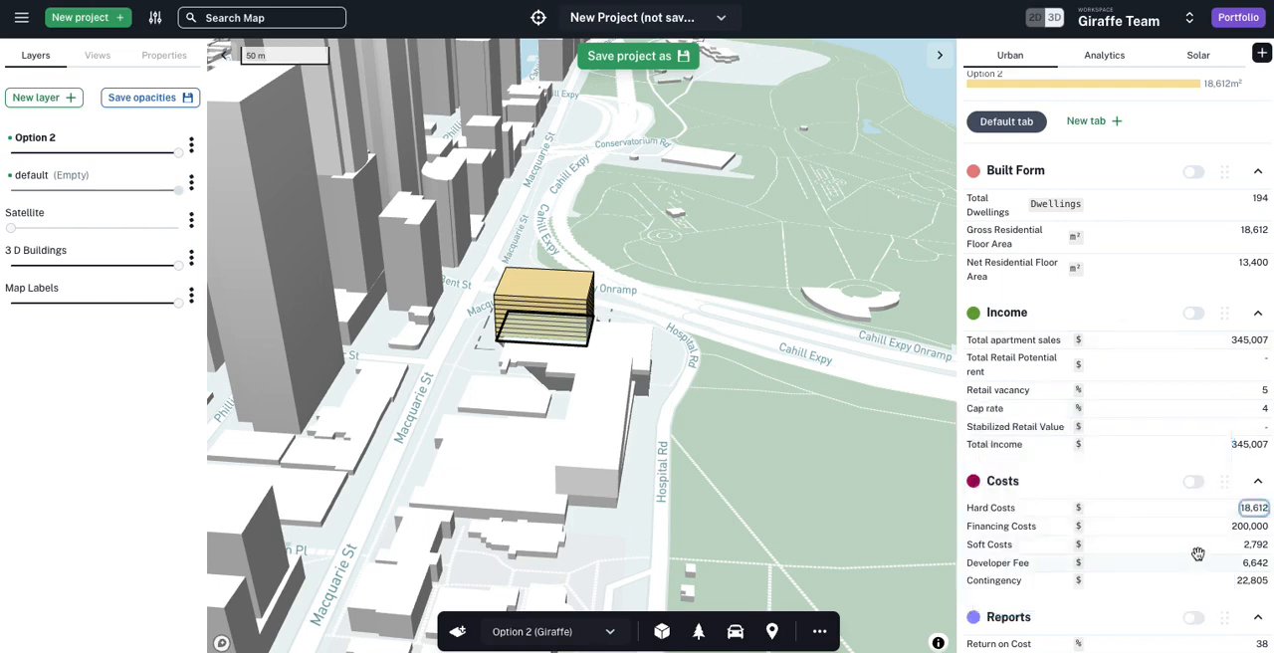
scroll(1197, 554, down, 2)
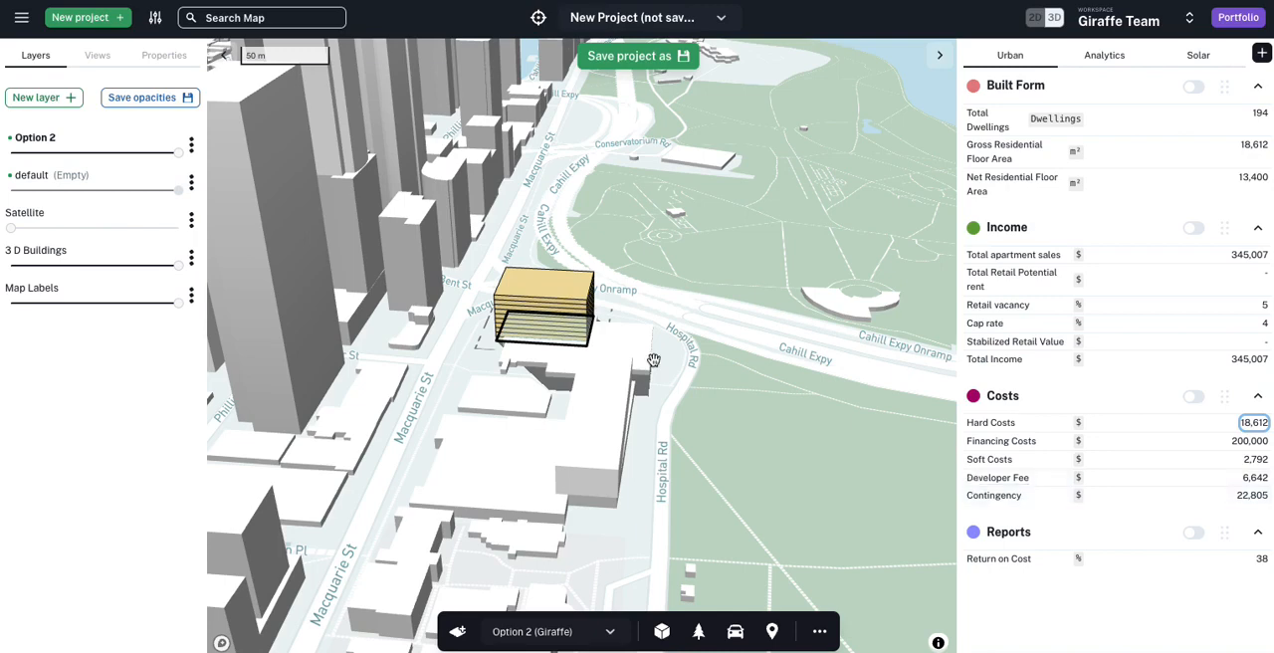
scroll(569, 336, up, 5)
Step: Reshape the Residential building's footprint into an L, raise it to 16 levels, deselect it and review the analytics
click(472, 285)
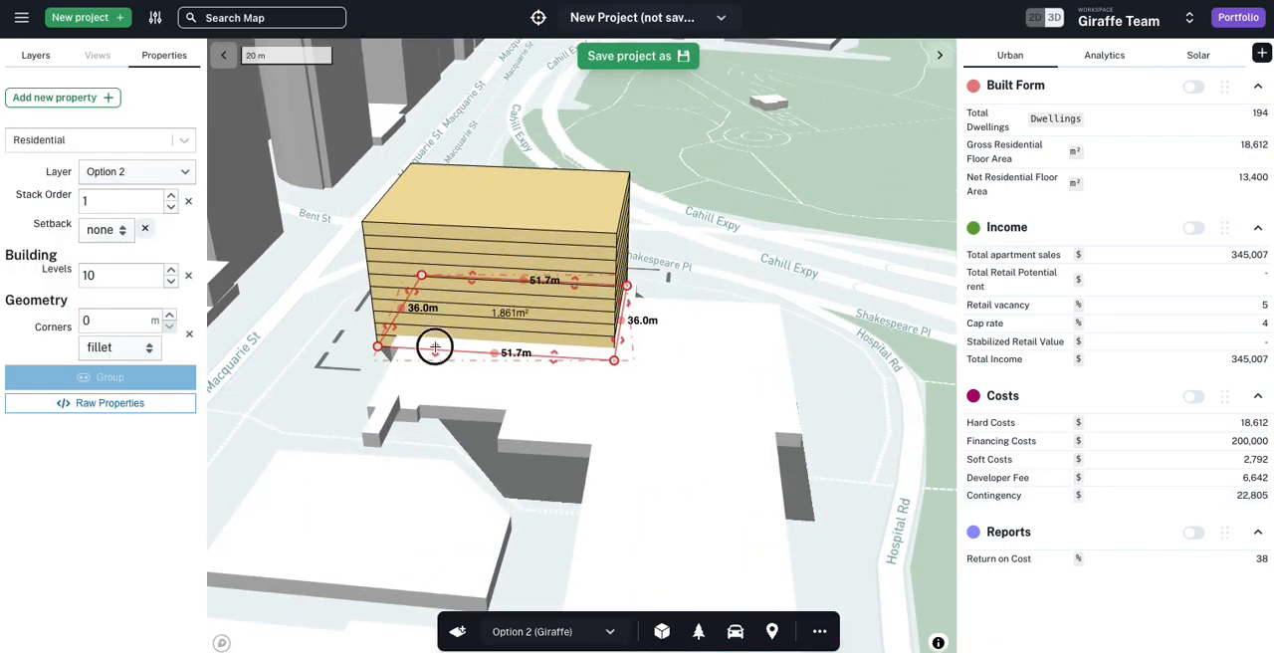
mouse_move(435, 347)
mouse_down()
mouse_move(418, 311)
mouse_move(401, 365)
mouse_move(410, 351)
mouse_up()
key(Up)
key(Up)
key(Up)
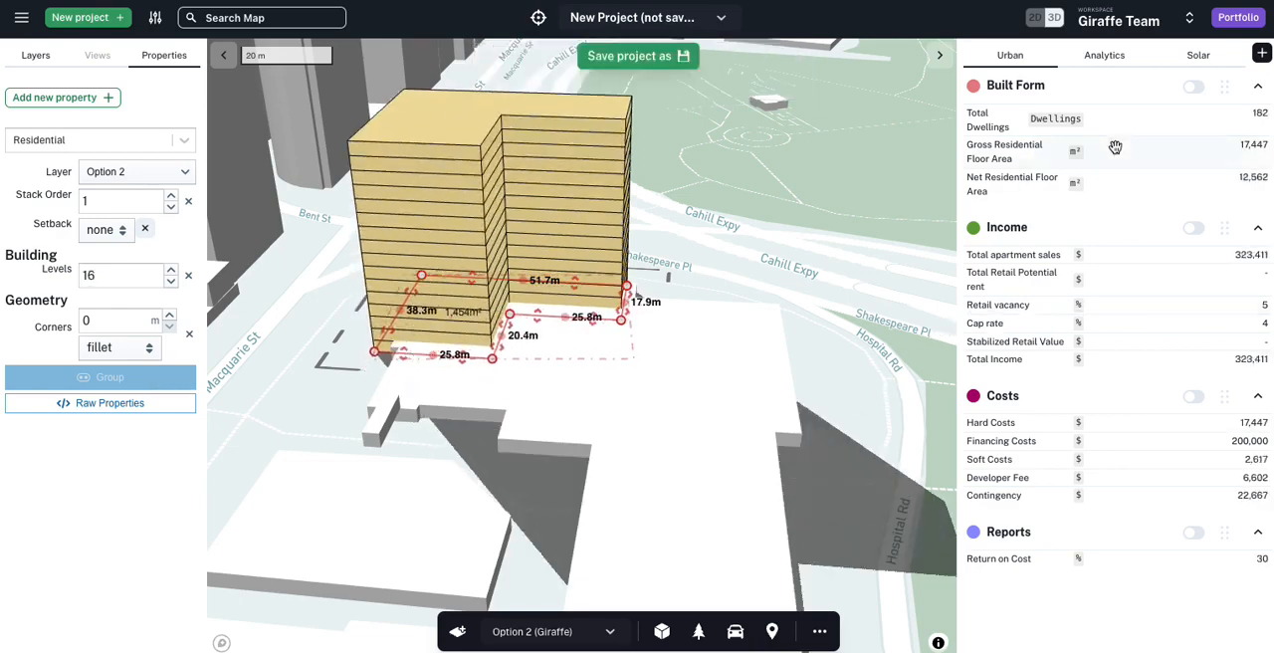
click(771, 345)
scroll(770, 344, down, 3)
right_drag(771, 344, 757, 344)
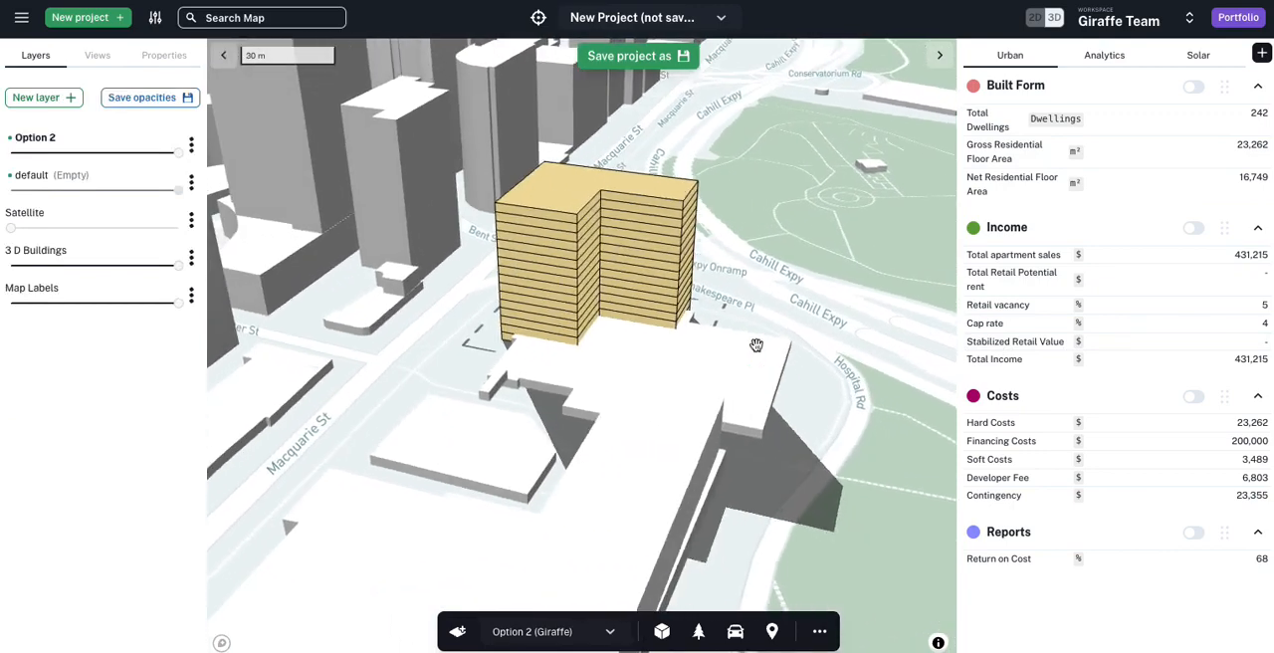
scroll(1181, 410, up, 2)
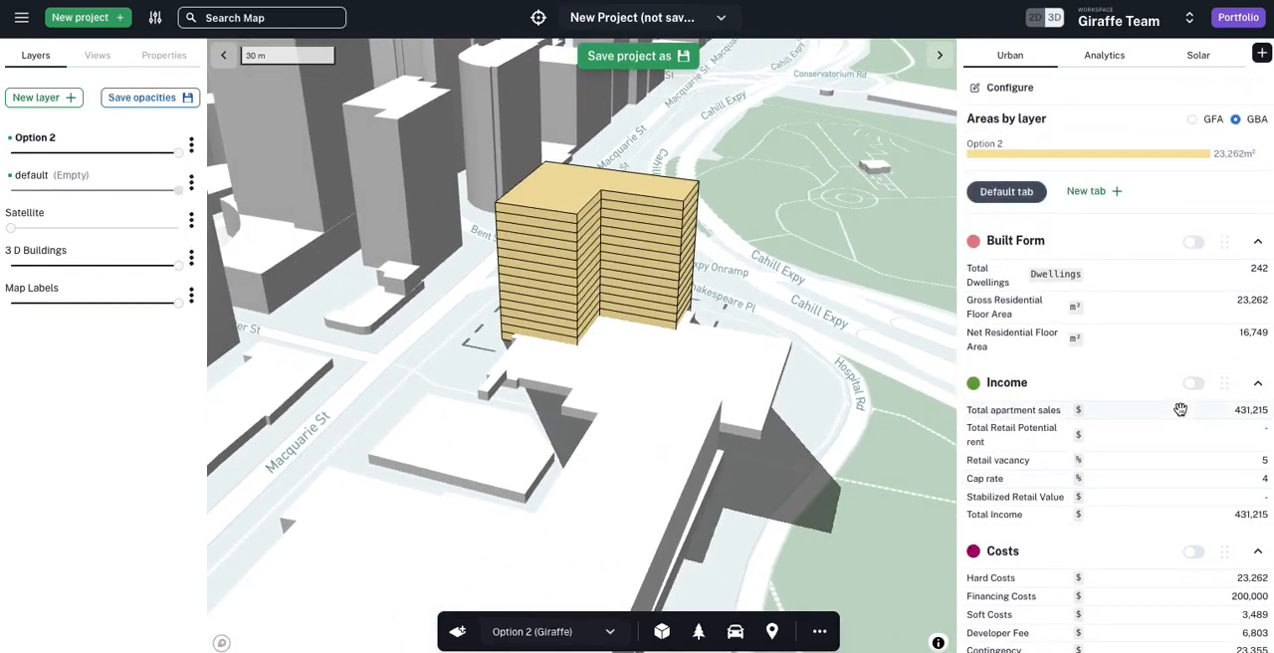